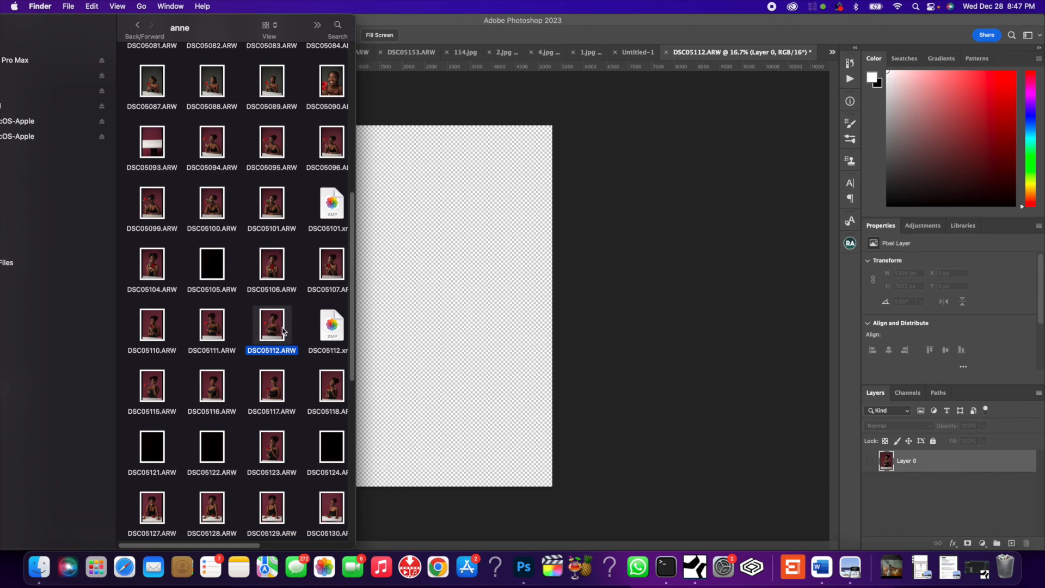
Step: Place the raw photo DSC05112.ARW from the anne folder into the open Photoshop document
left_click_drag(355, 16, 472, 17)
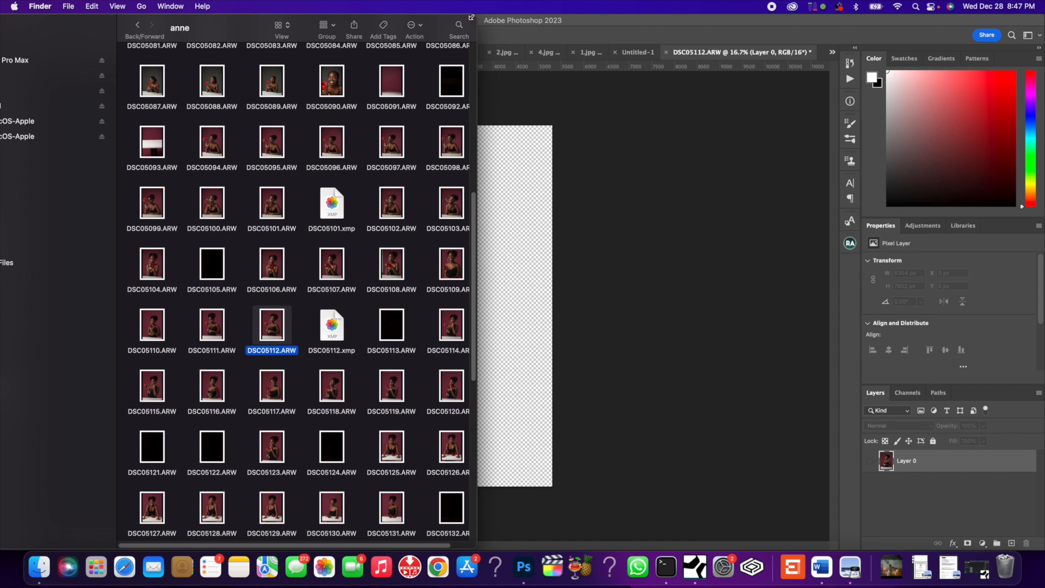
left_click_drag(471, 17, 501, 16)
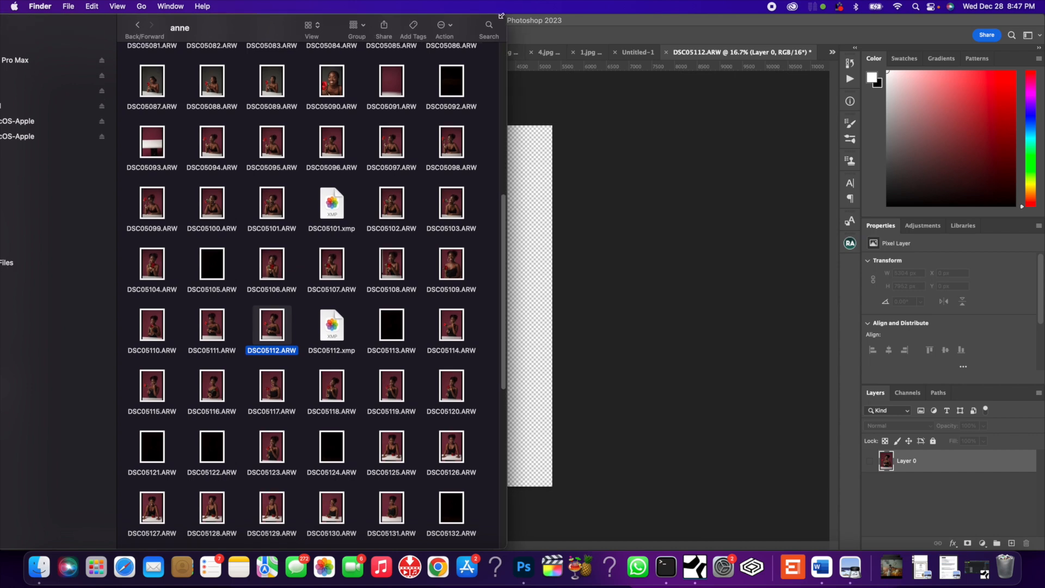
mouse_move(501, 15)
left_mouse_down()
mouse_move(502, 27)
mouse_move(499, 17)
left_mouse_up()
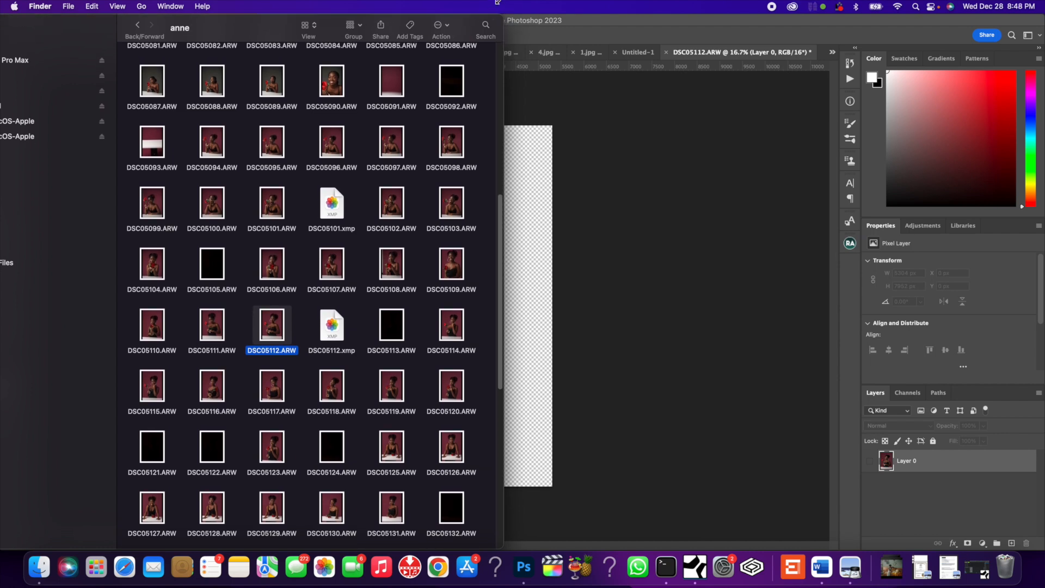
scroll(254, 355, "down", 3)
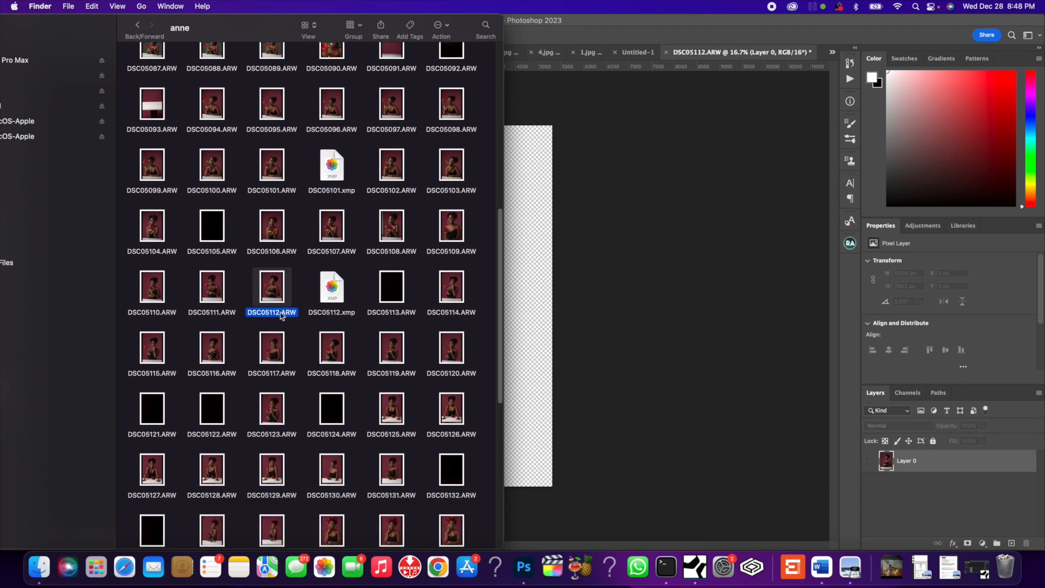
left_click(306, 288)
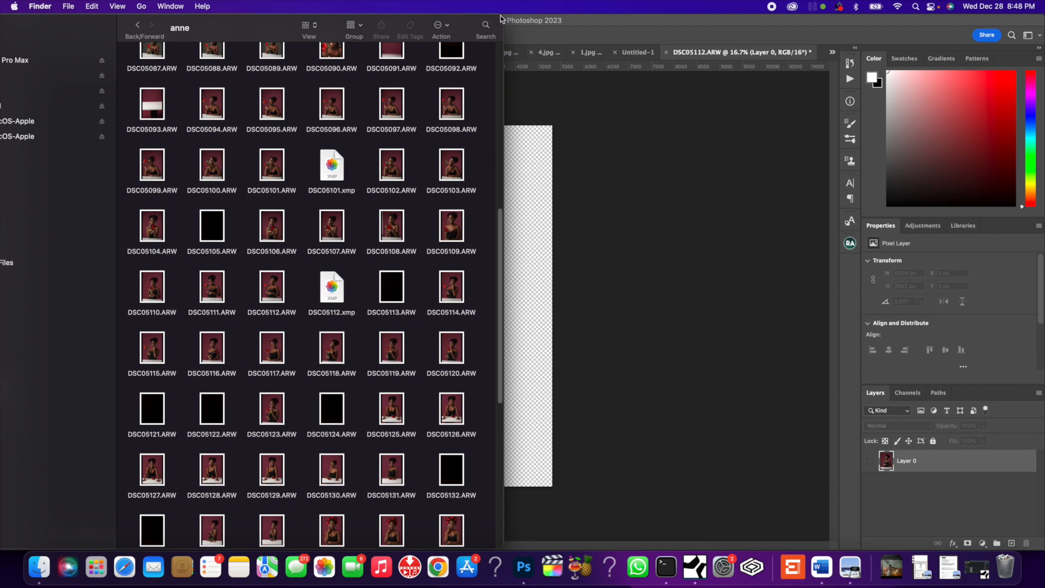
left_click_drag(502, 17, 480, 101)
left_click_drag(279, 379, 515, 297)
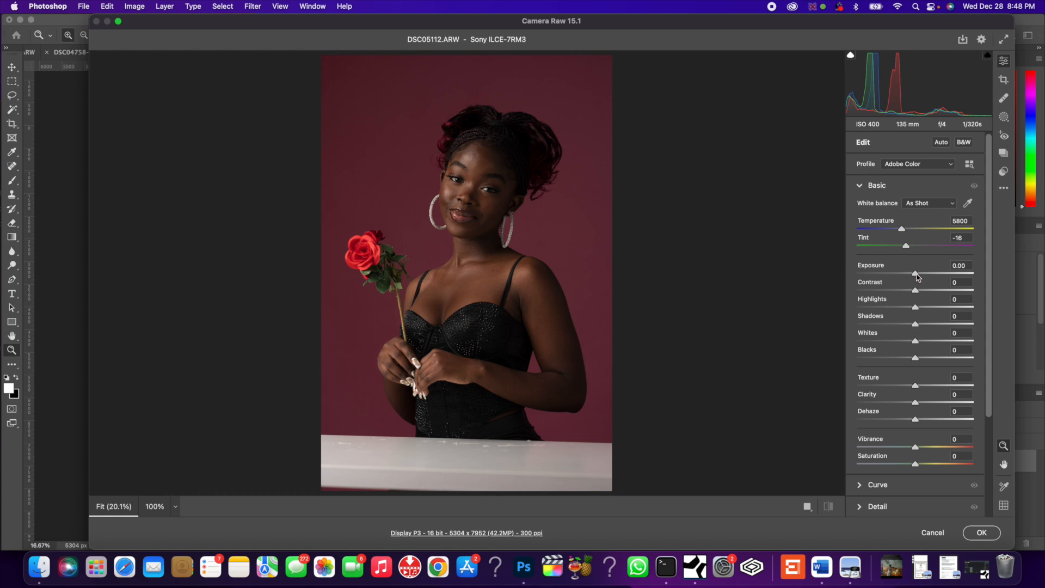
Step: Brighten the portrait in Camera Raw with Exposure +0.90 and Contrast +7
left_click_drag(916, 274, 927, 278)
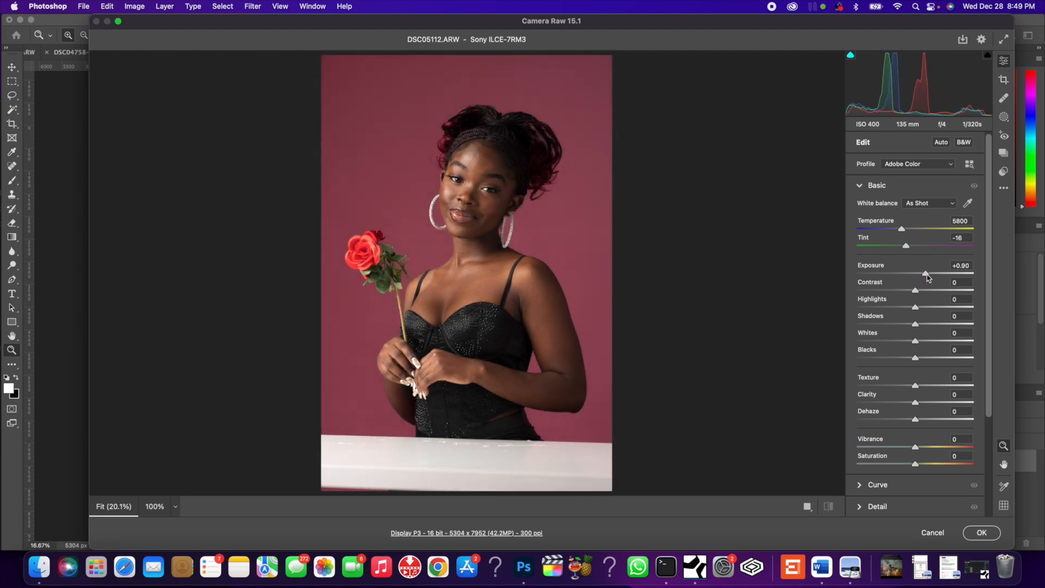
left_click_drag(928, 278, 927, 277)
left_click_drag(917, 293, 921, 294)
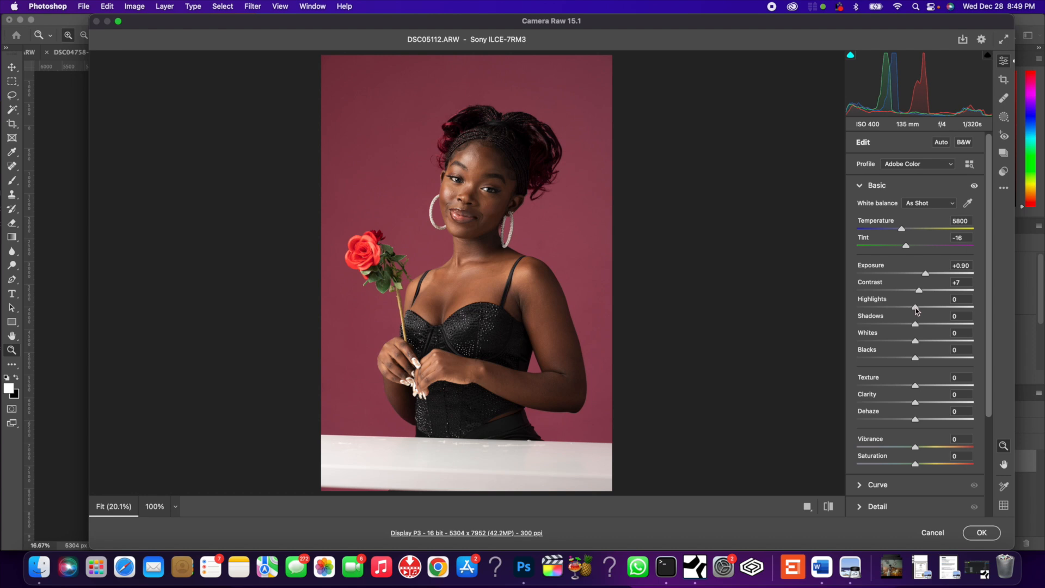
Step: Set Highlights to +1 and Shadows to +56, leaving Whites at 0
mouse_move(917, 310)
left_mouse_down()
mouse_move(840, 311)
mouse_move(928, 309)
mouse_move(918, 309)
left_mouse_up()
left_click_drag(918, 327, 945, 329)
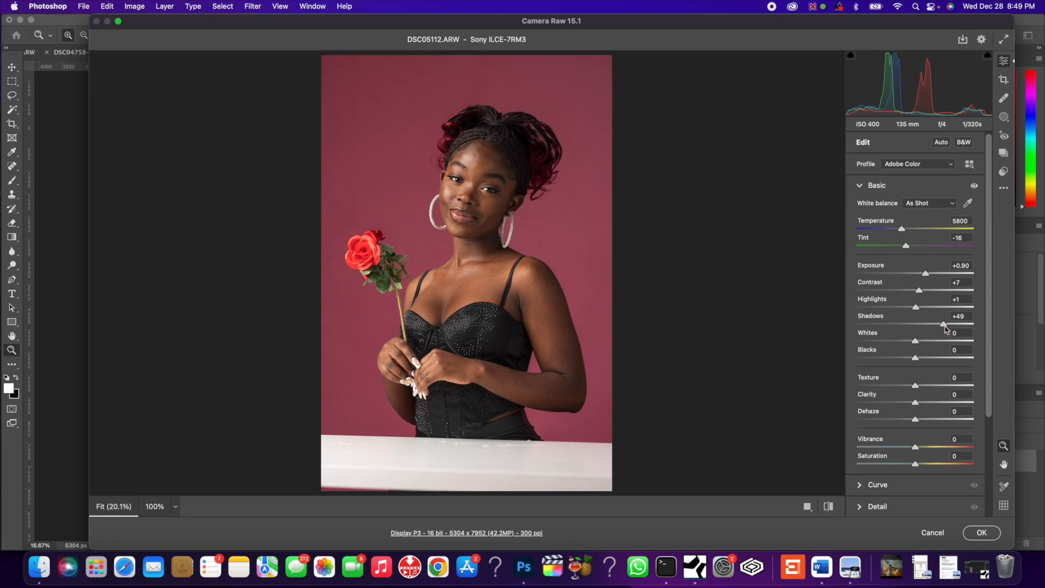
left_click_drag(945, 329, 949, 329)
left_click_drag(917, 342, 917, 344)
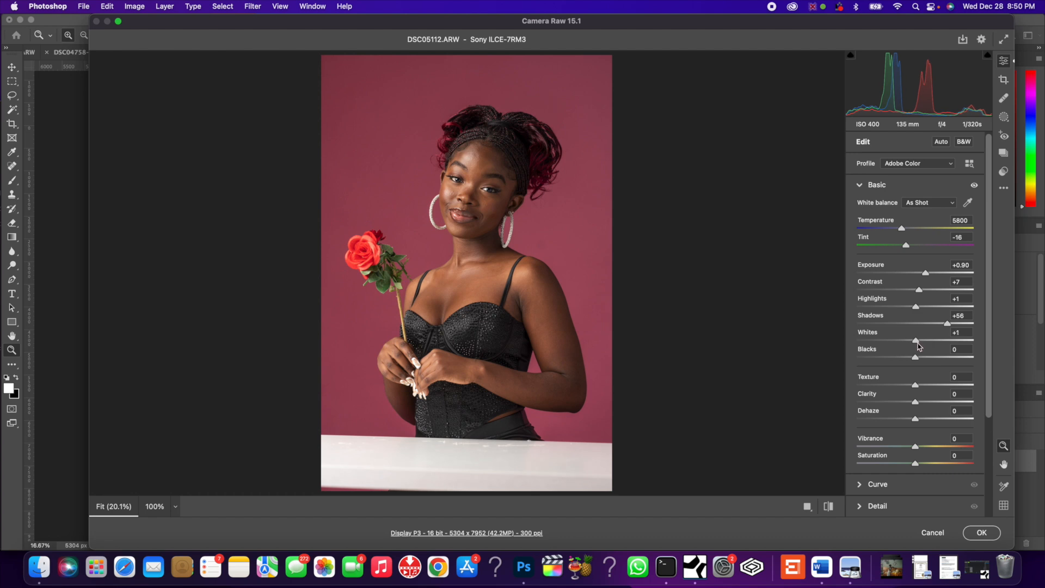
Step: Enhance the portrait's detail by setting Texture to +4 and Clarity to +18
scroll(920, 356, "down", 1)
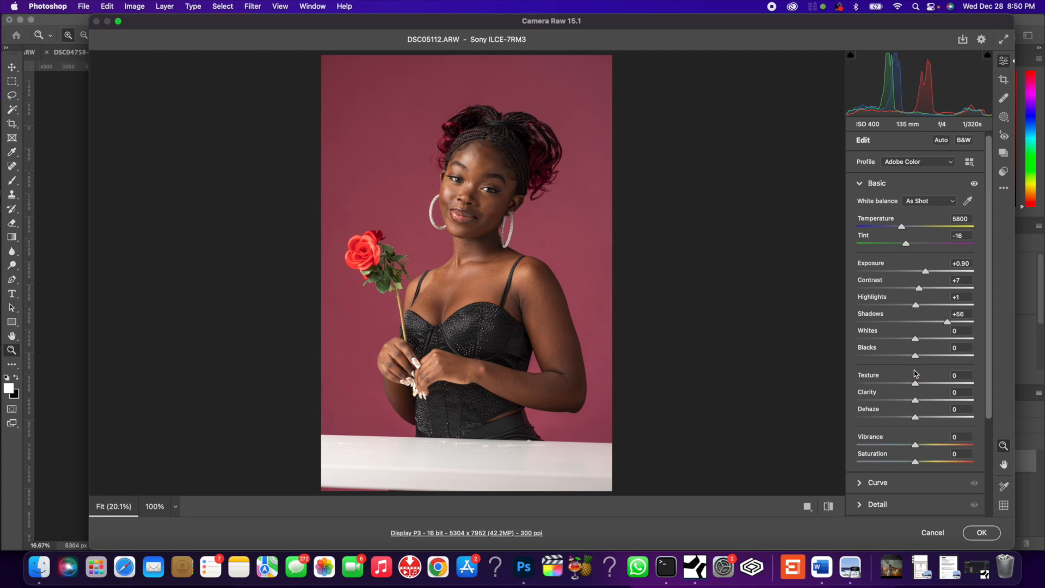
scroll(916, 361, "down", 1)
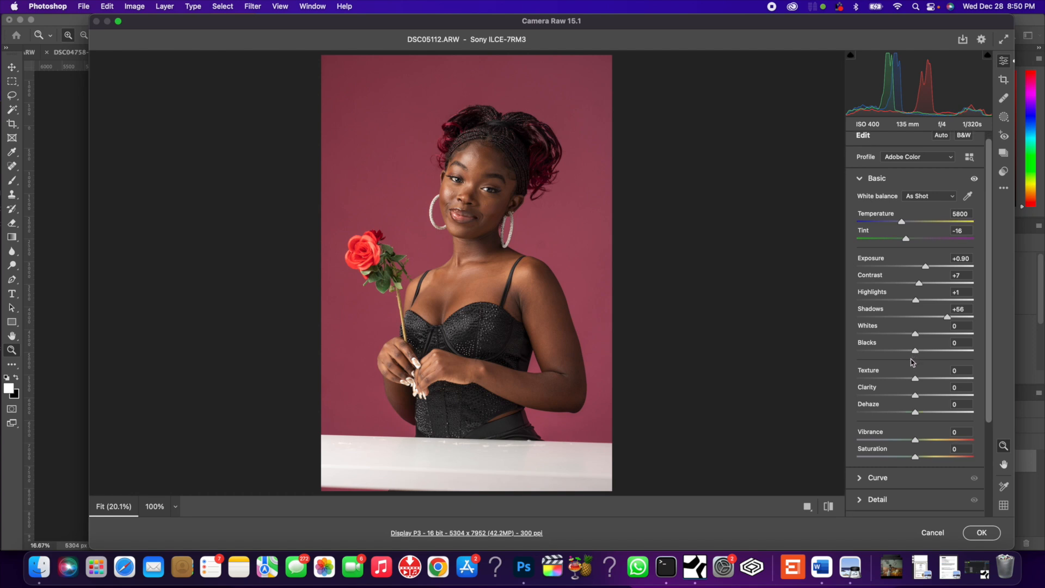
scroll(944, 400, "down", 1)
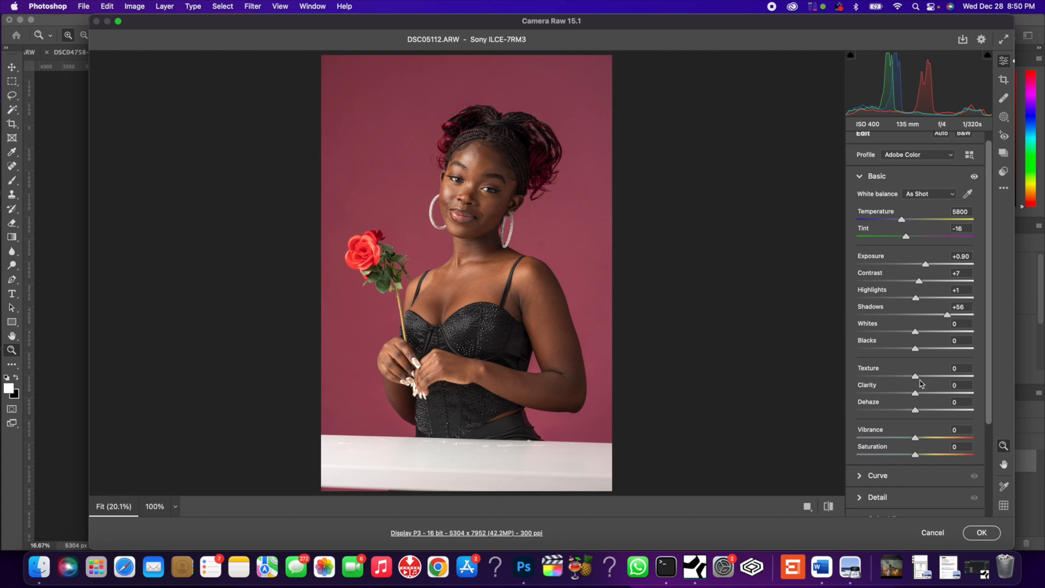
left_click_drag(919, 377, 922, 377)
left_click_drag(922, 377, 920, 381)
left_click_drag(918, 395, 922, 397)
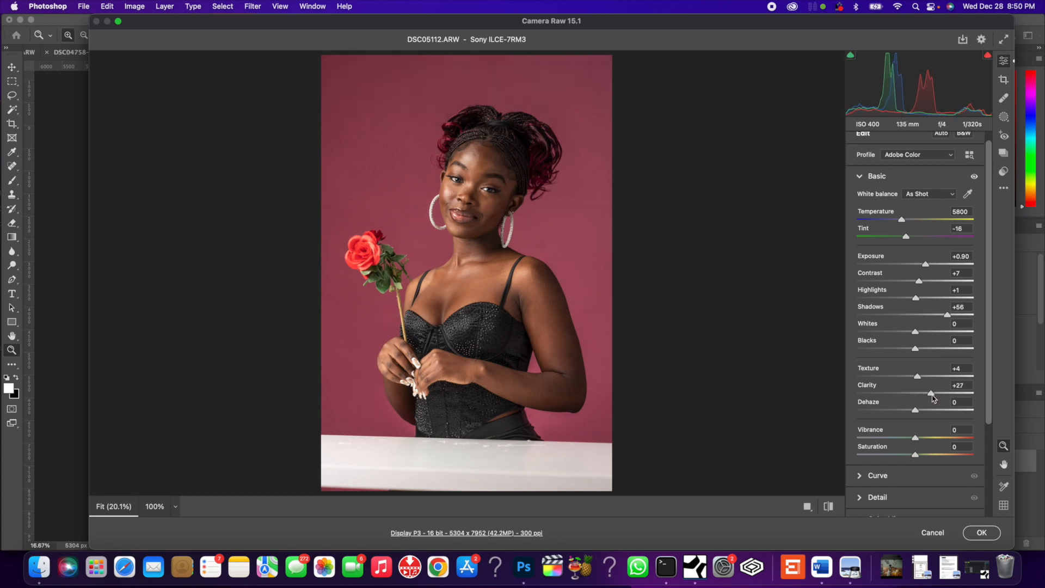
left_click_drag(921, 397, 927, 401)
left_click_drag(927, 401, 928, 401)
Step: Compare the portrait repeatedly between its default and current Camera Raw settings
left_click(829, 507)
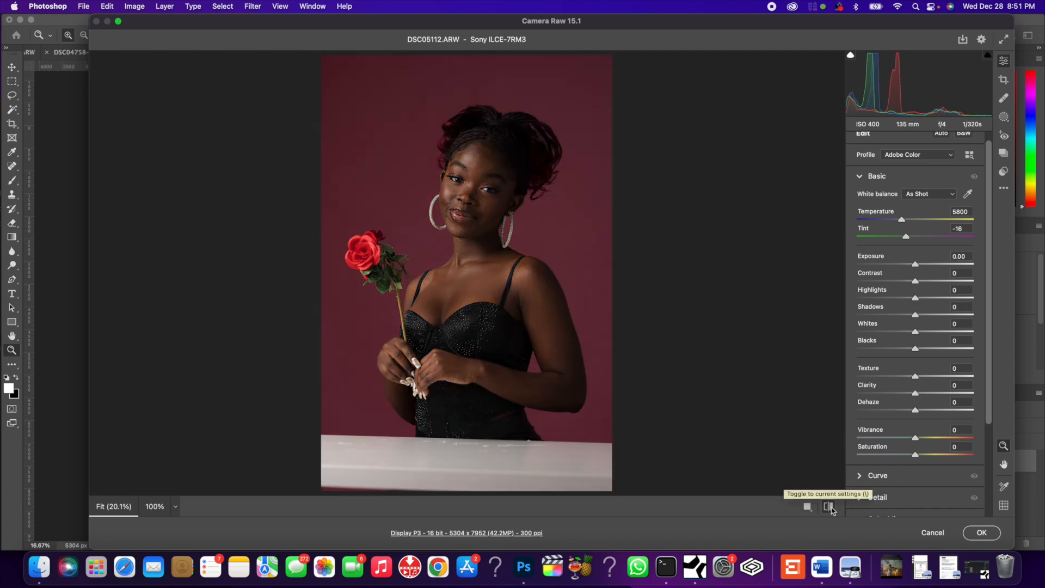
left_click(829, 509)
left_click(829, 507)
left_click(829, 507)
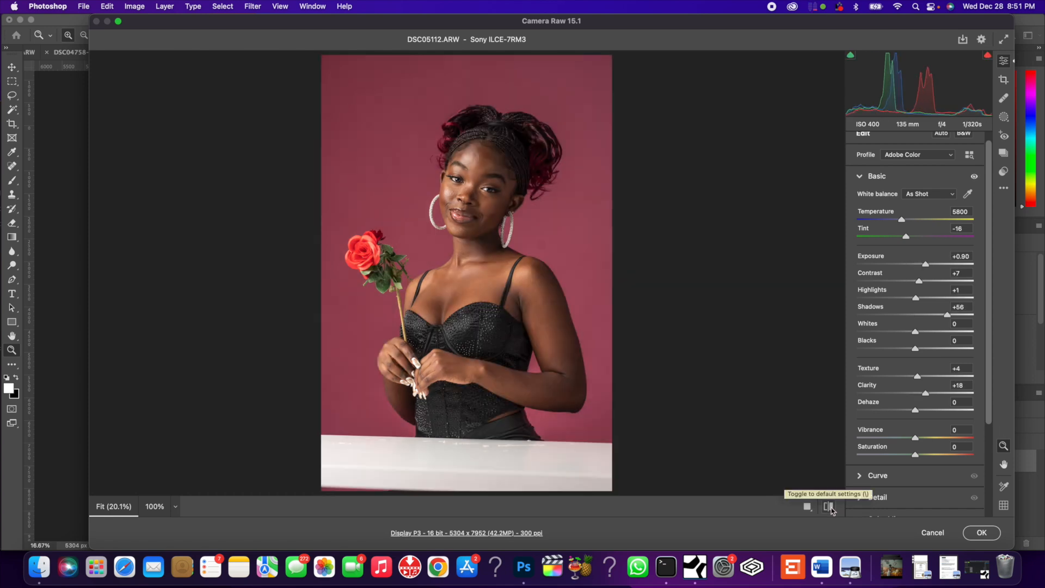
left_click(829, 507)
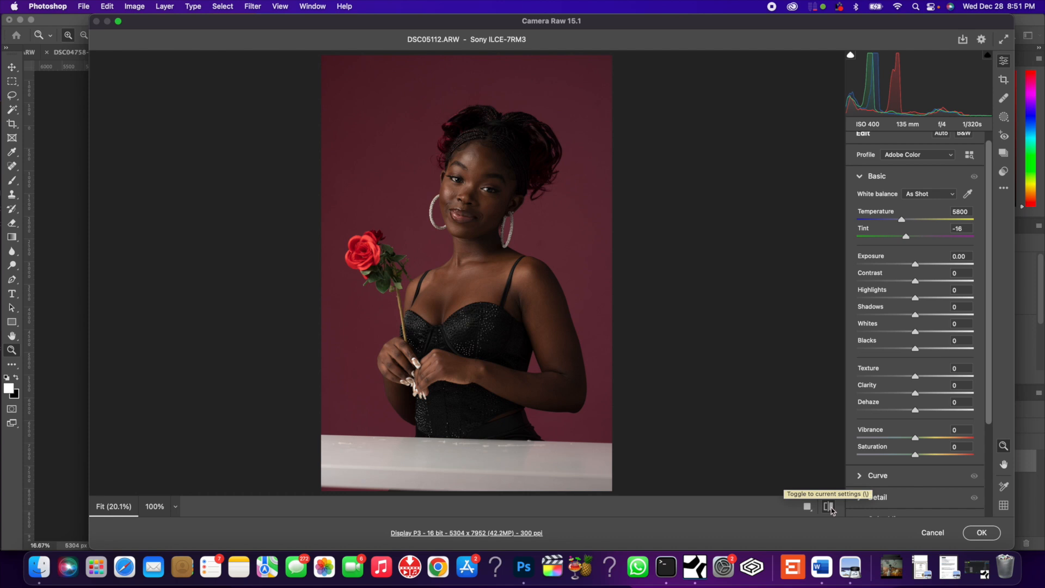
left_click(830, 507)
left_click(829, 508)
left_click(829, 507)
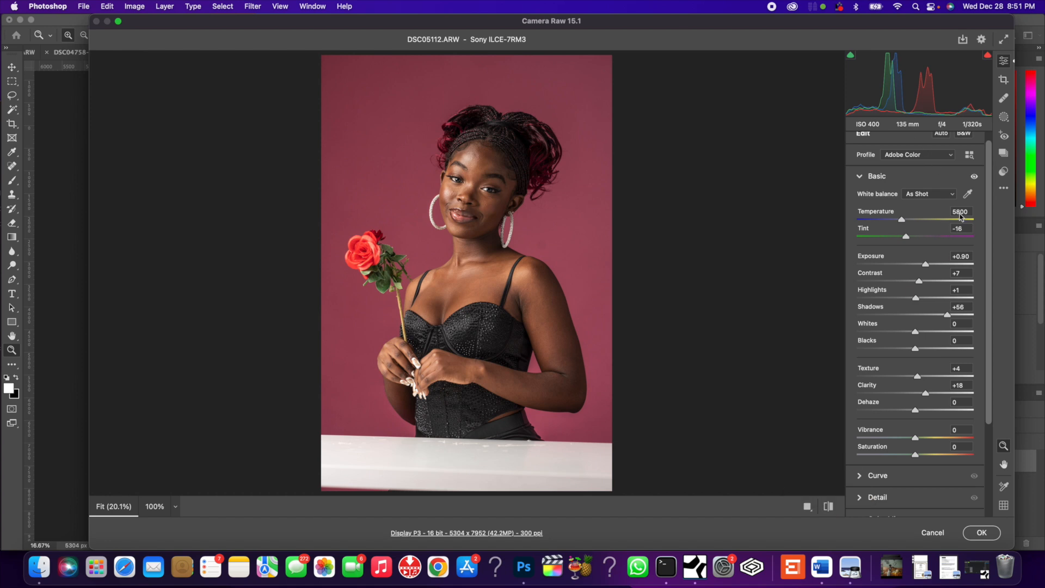
Step: Examine the model's face and skin at 100% against the full-frame view in Camera Raw
left_click(456, 163)
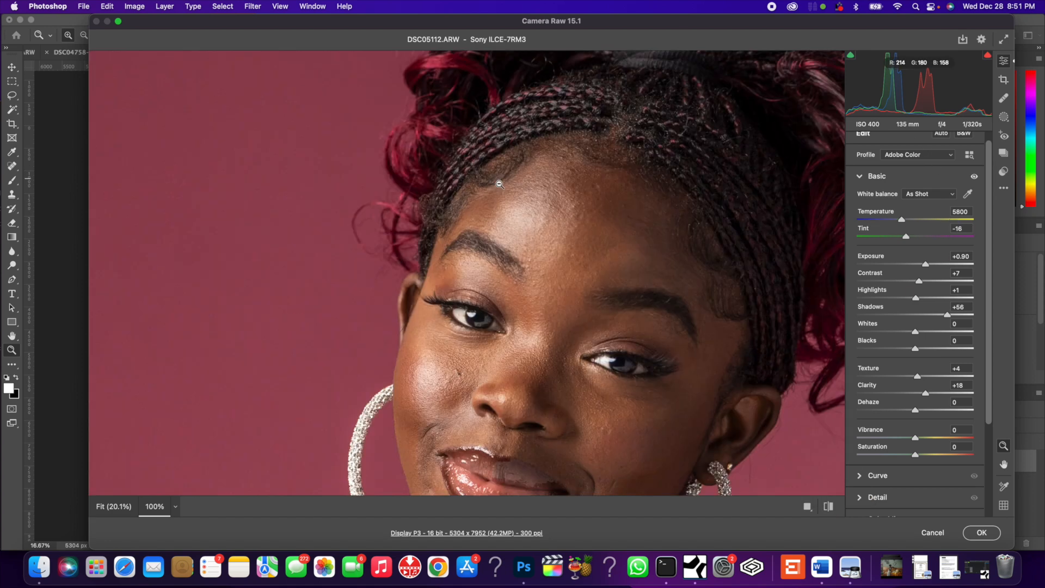
left_click(515, 315)
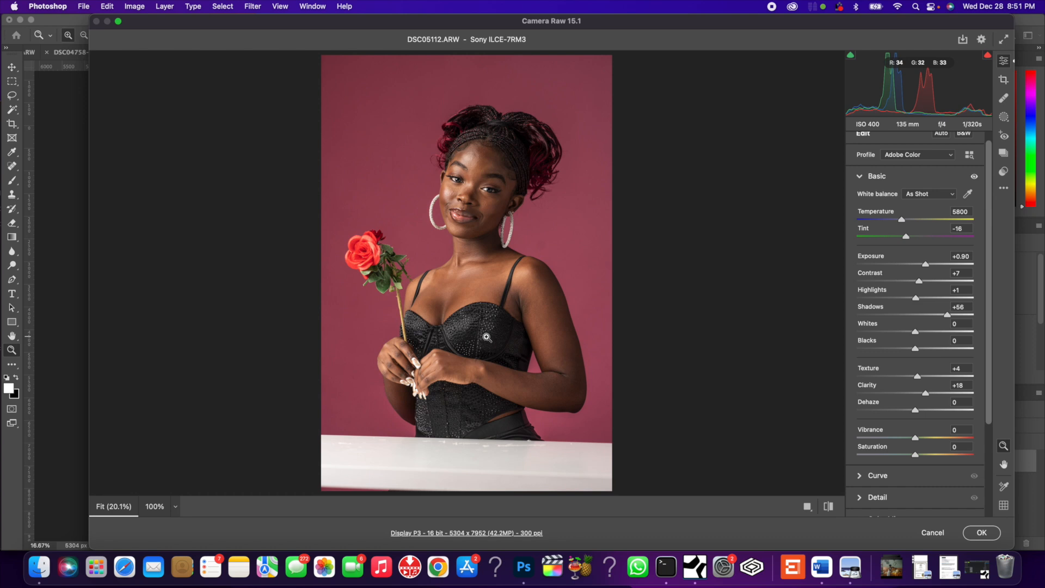
left_click(462, 184)
left_click(473, 266)
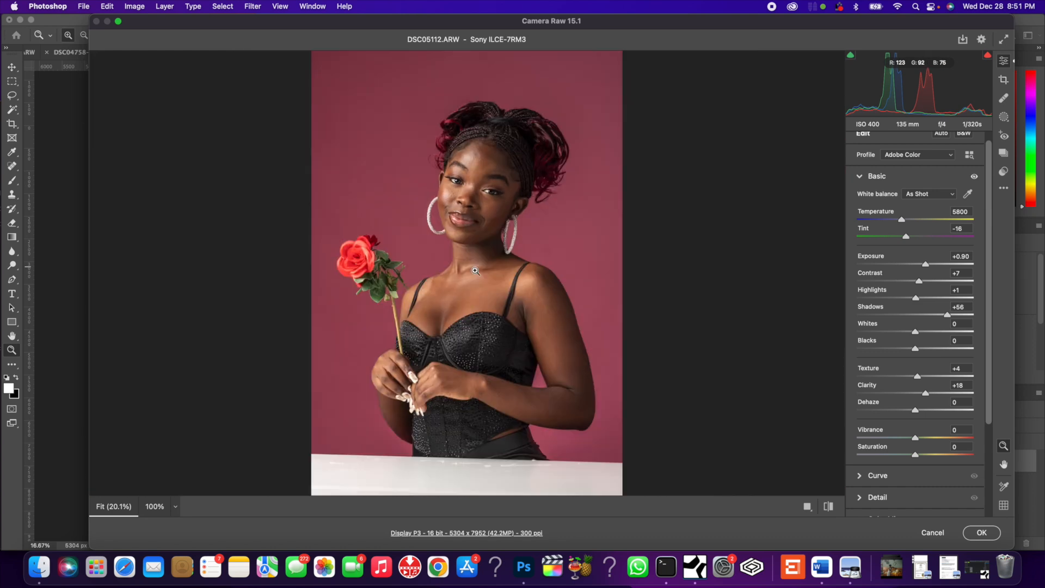
left_click(578, 348)
left_click(577, 348)
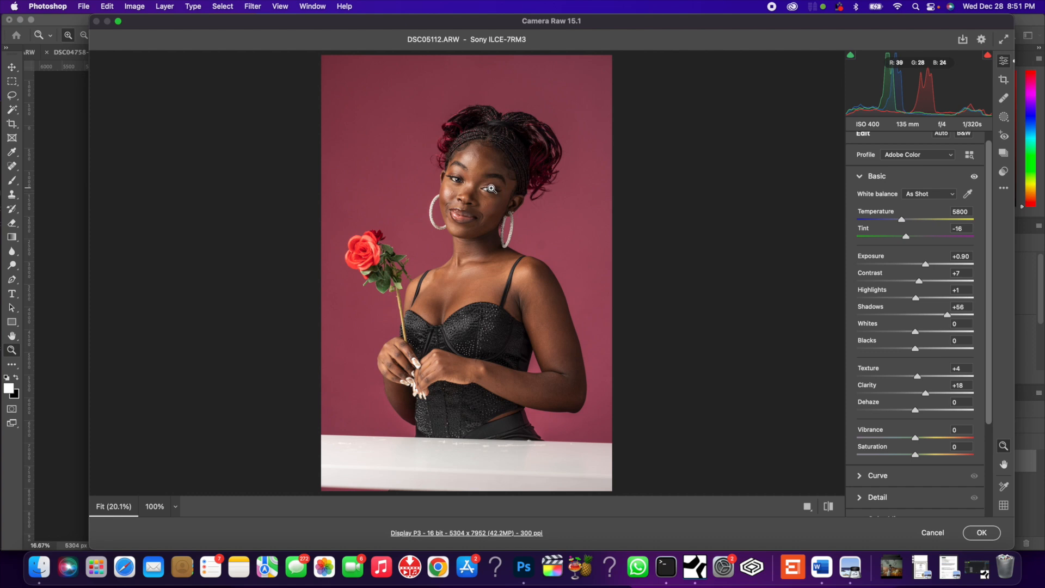
left_click(480, 182)
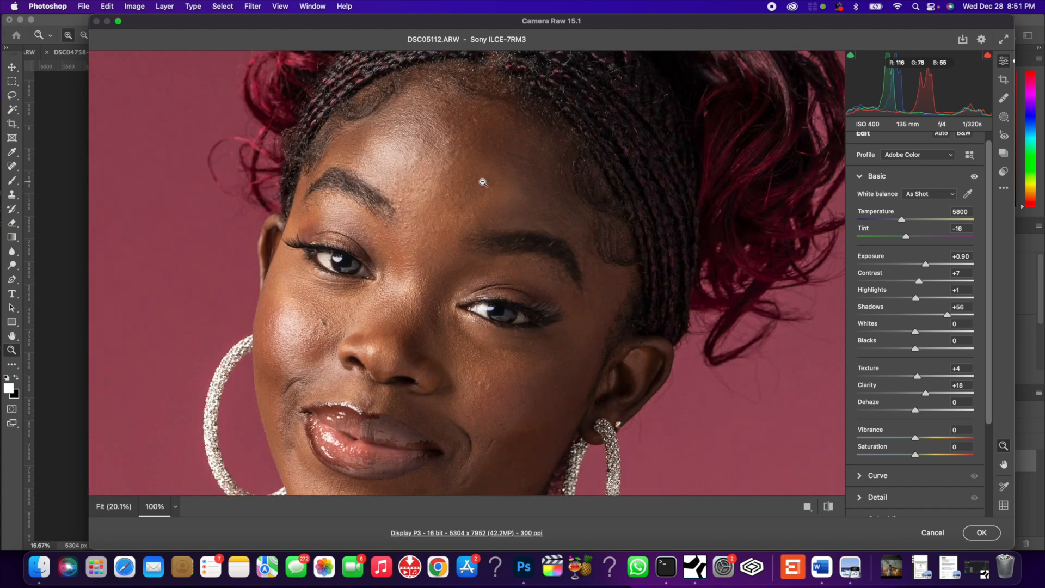
left_click(456, 231)
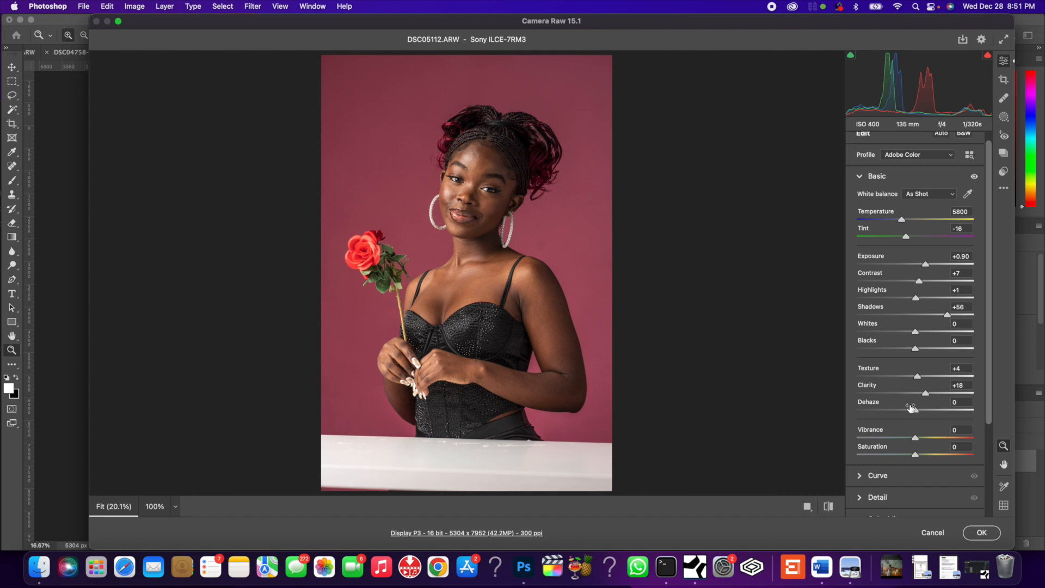
Step: Apply the Camera Raw adjustments and commit the placed photo at its full canvas size
scroll(913, 412, "down", 1)
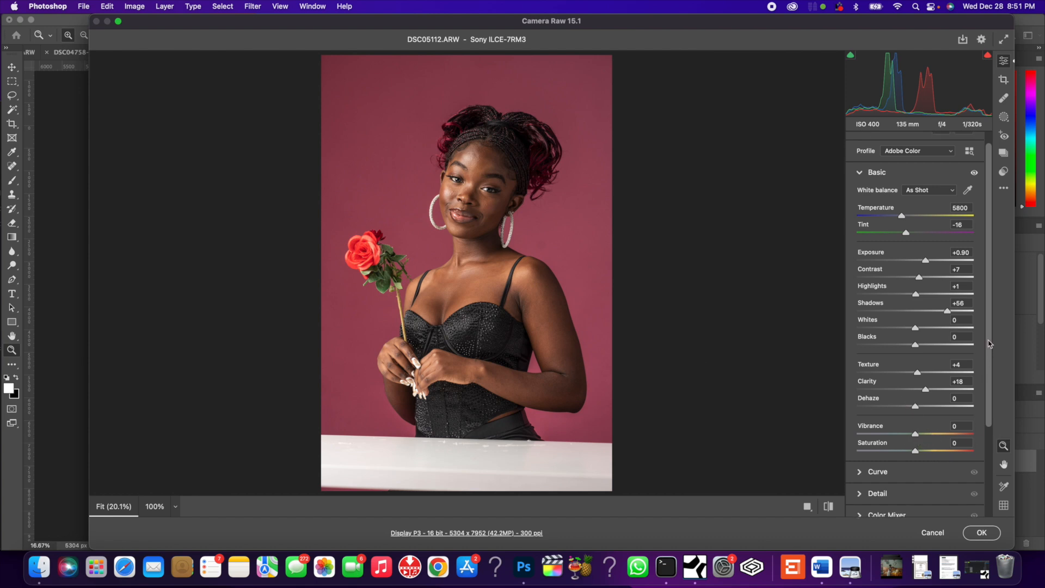
left_click_drag(989, 333, 1003, 434)
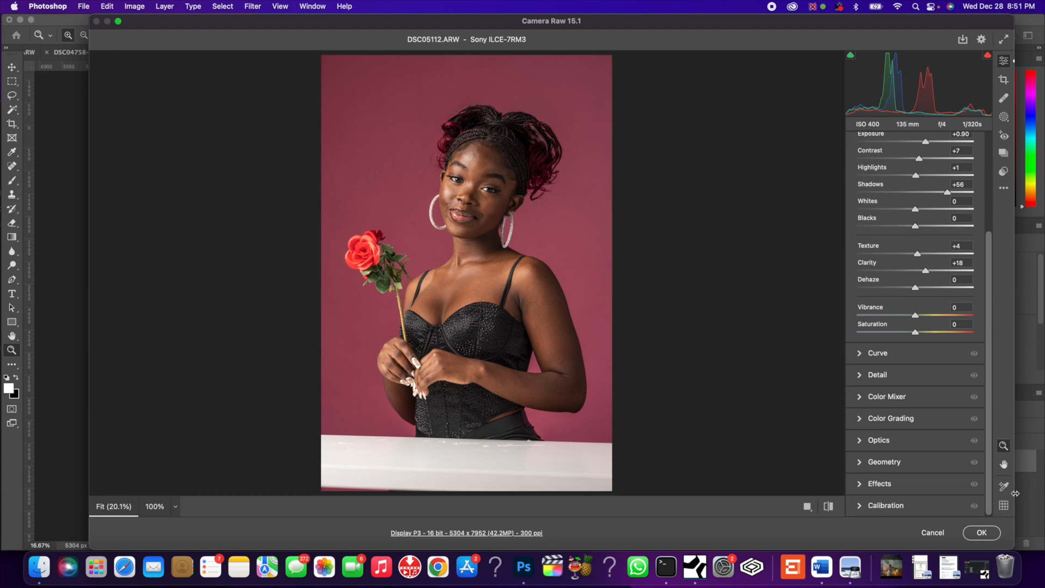
left_click(981, 535)
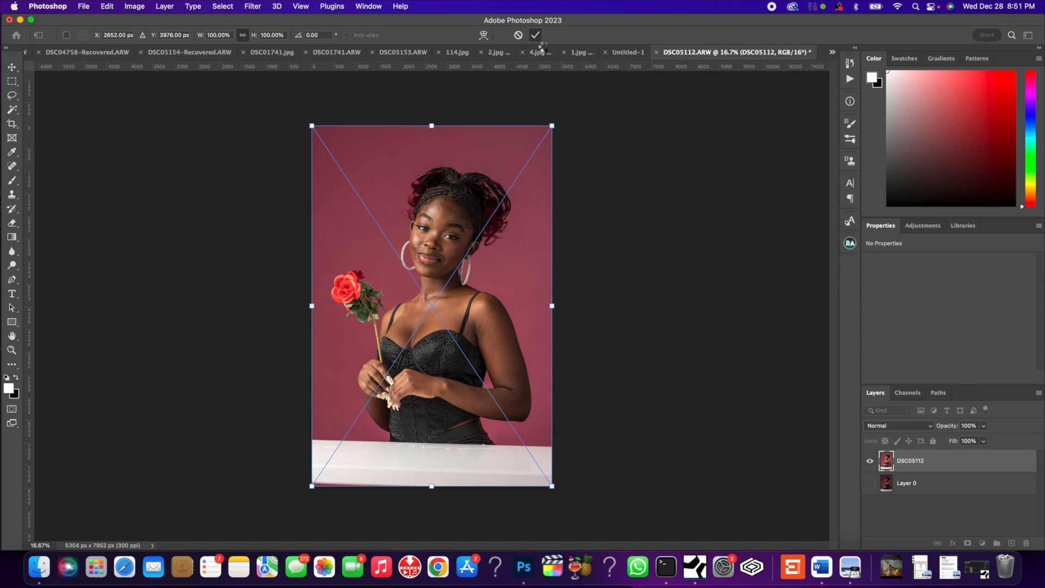
key("Return")
Step: Examine the skin texture and blemishes on the model's face up close on the canvas
key("z")
left_click(389, 207)
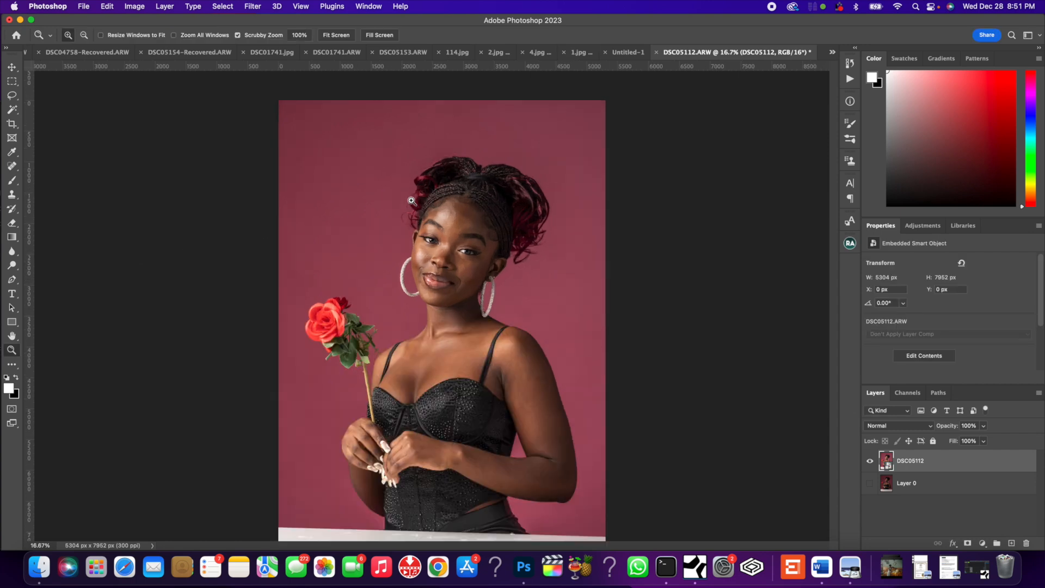
left_click(472, 225)
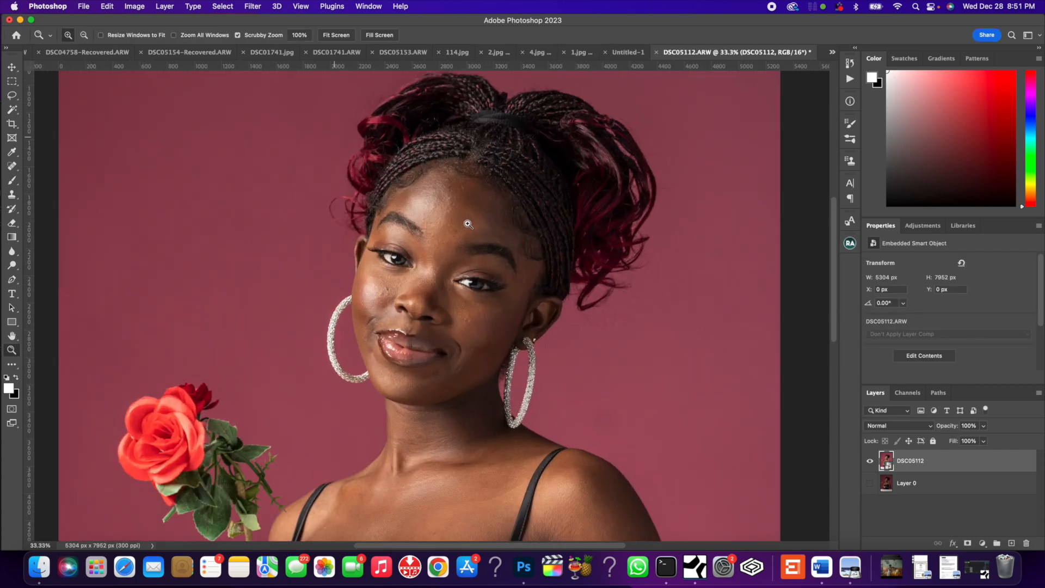
left_click(431, 290)
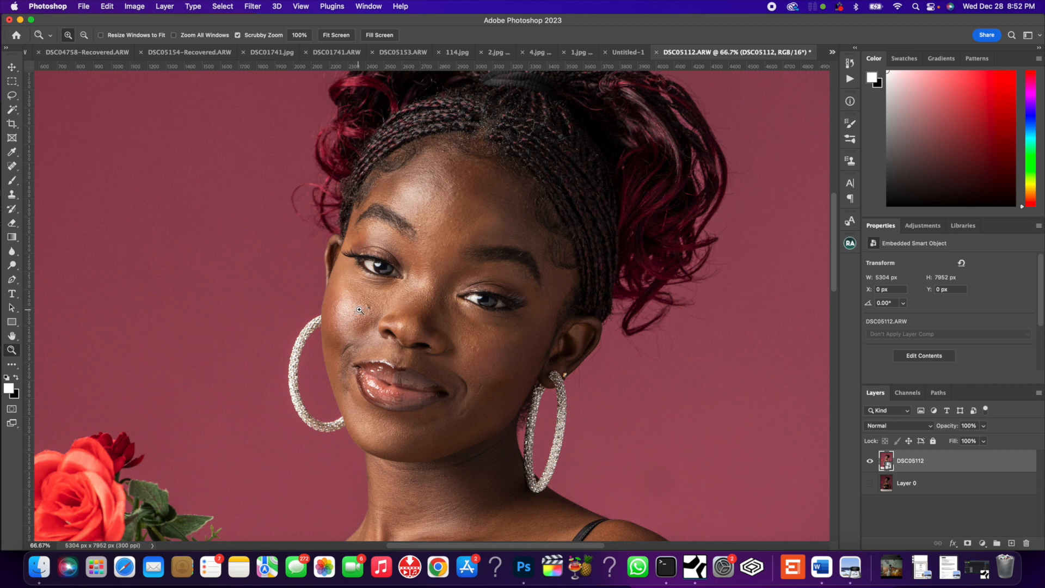
left_click_drag(364, 308, 385, 303)
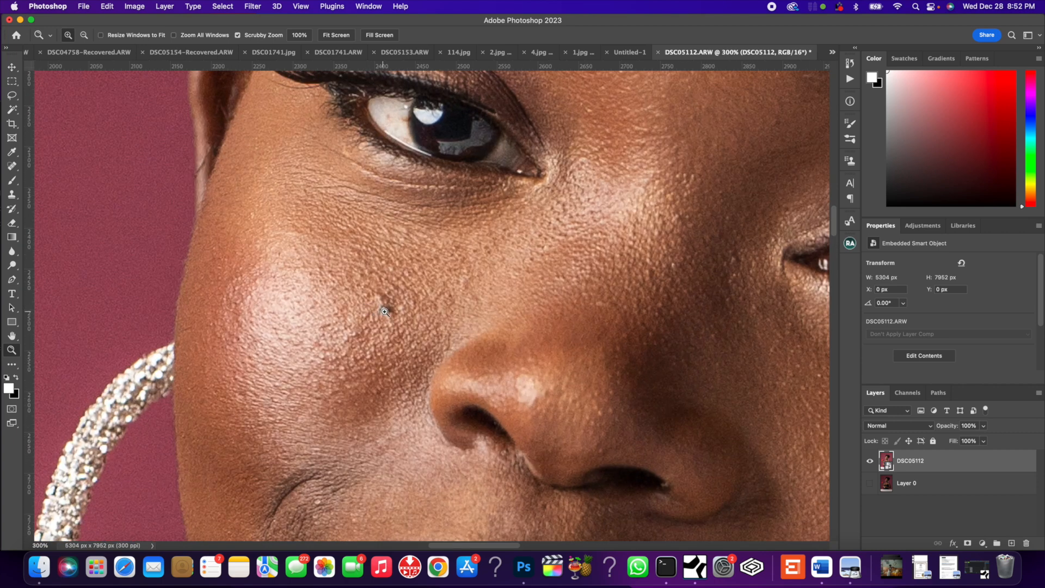
right_click(394, 306)
left_click(404, 312)
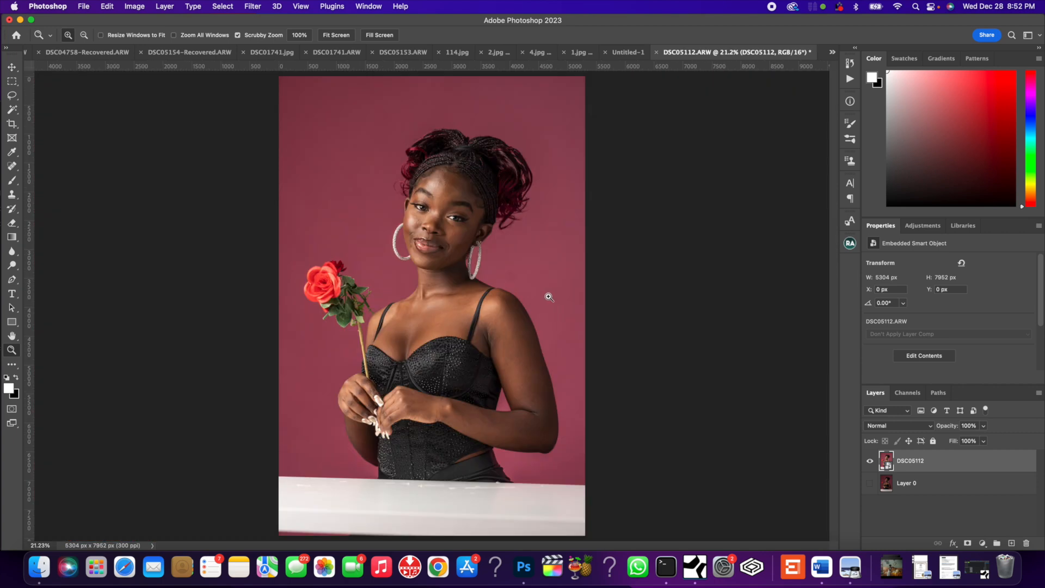
left_click(456, 235)
left_click(456, 235)
scroll(476, 261, "up", 1)
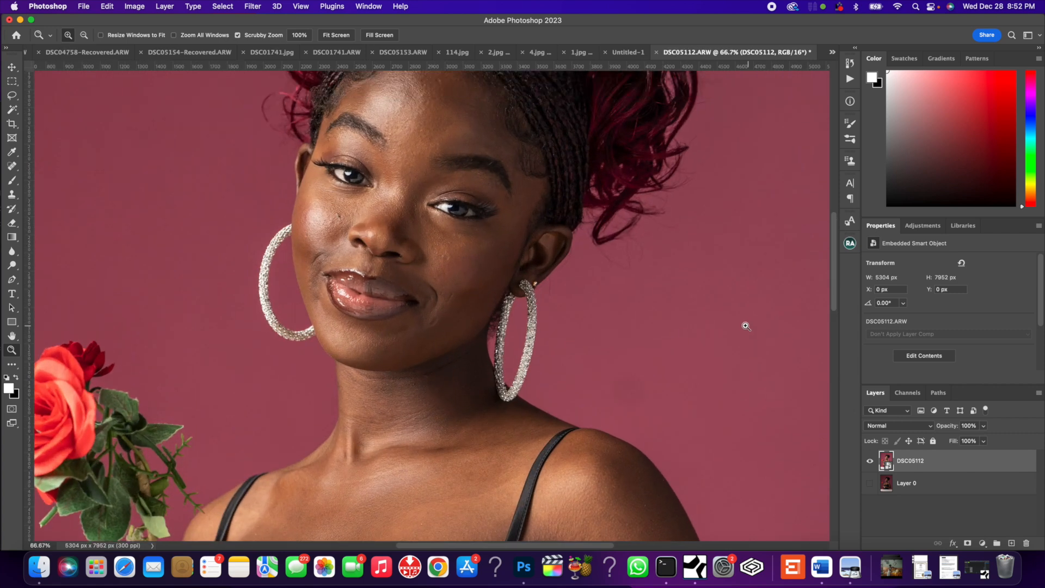
scroll(457, 279, "up", 1)
scroll(493, 333, "up", 2)
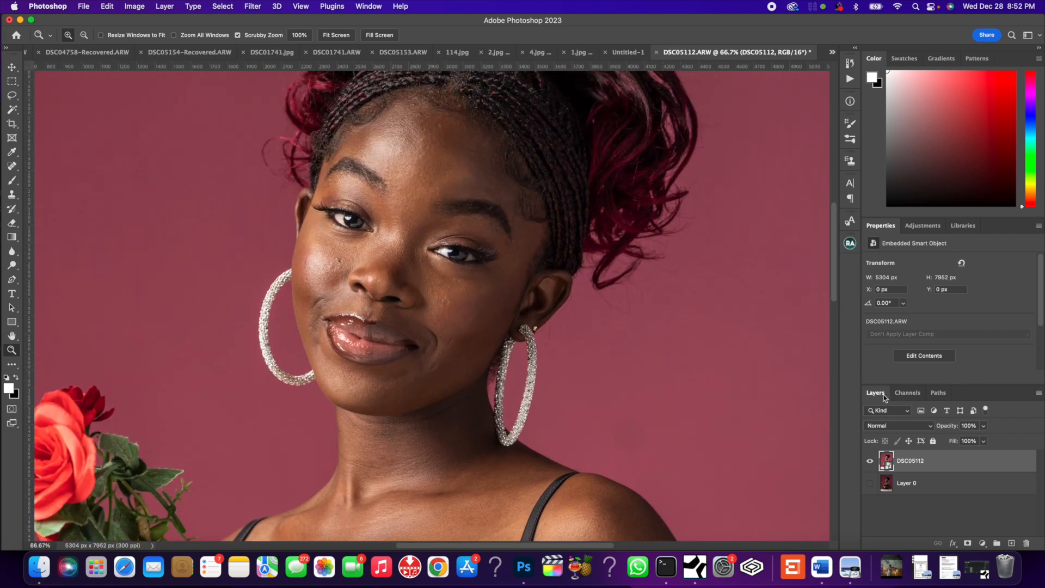
Step: Rasterize the DSC05112 smart object layer into an editable pixel layer
right_click(938, 462)
mouse_move(882, 541)
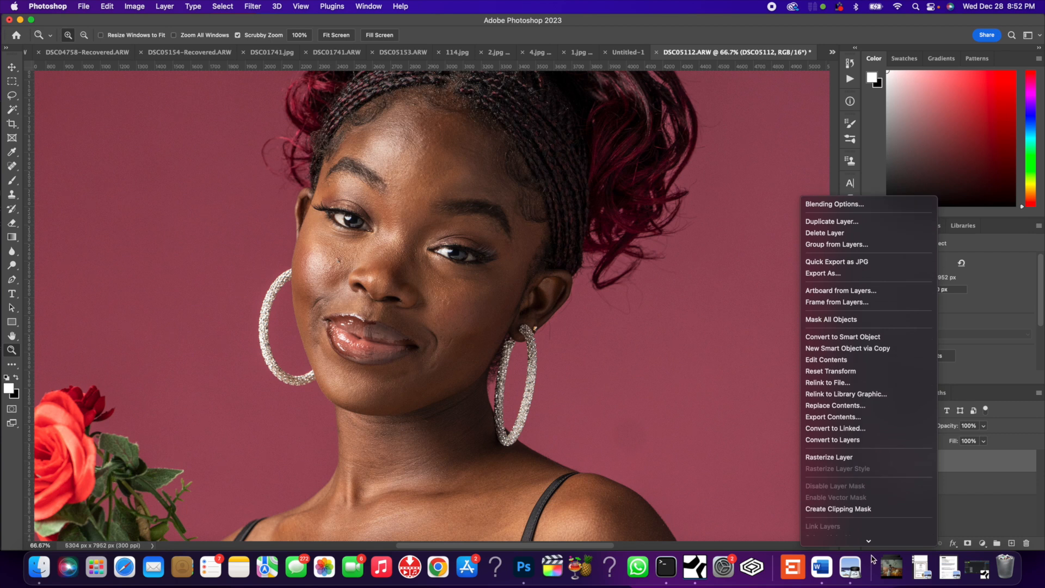
left_click(851, 427)
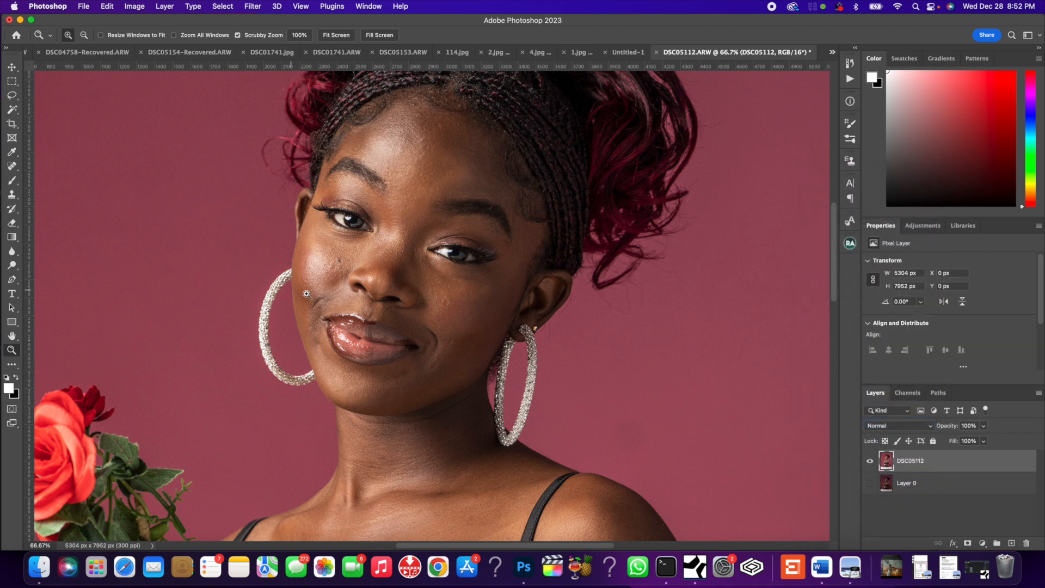
Step: Heal blemishes on the model's shaded cheek beside the mouth with the Content-Aware Spot Healing Brush
left_click(13, 166)
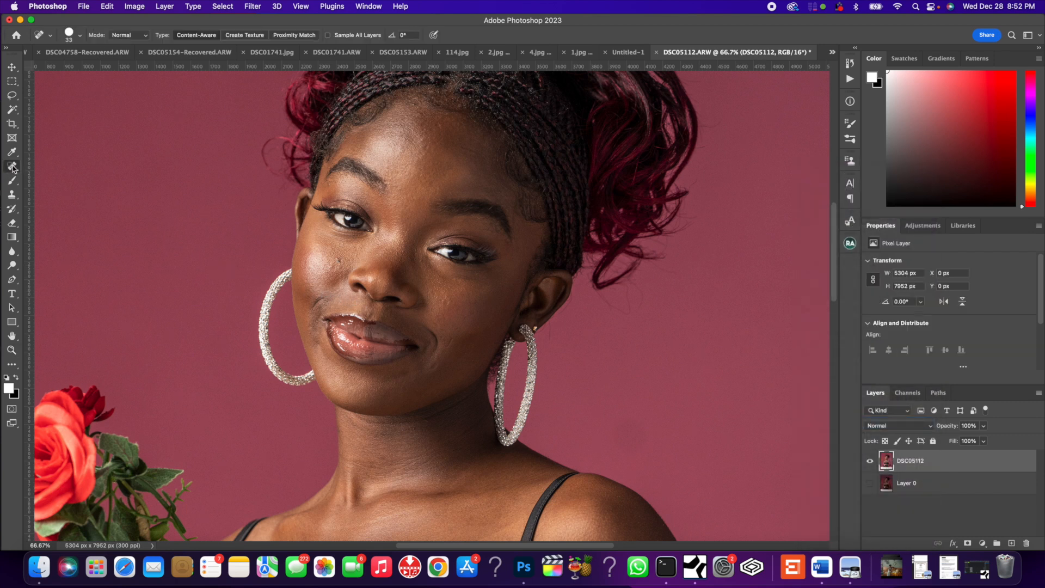
right_click(14, 167)
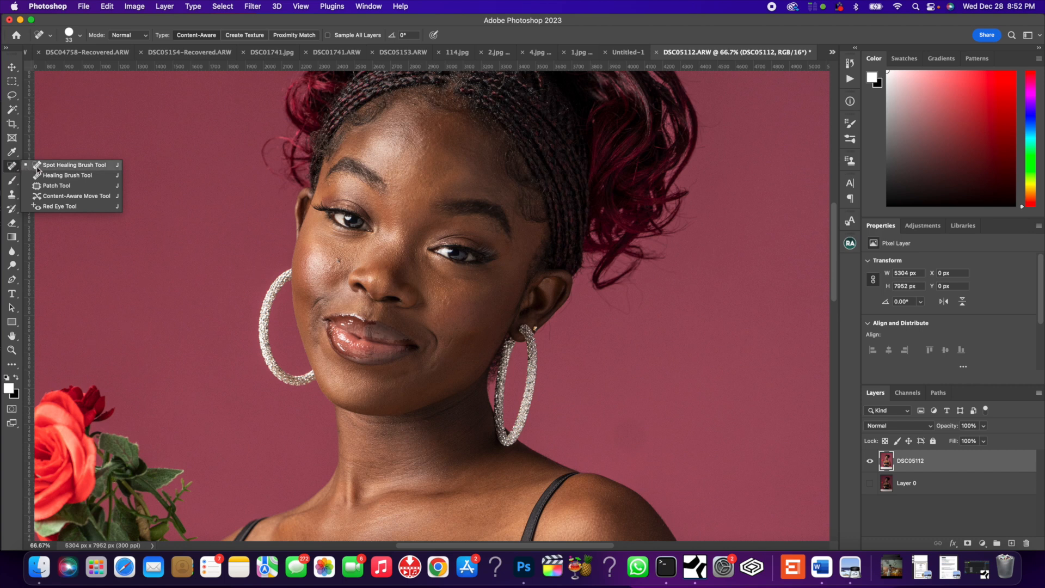
left_click(37, 165)
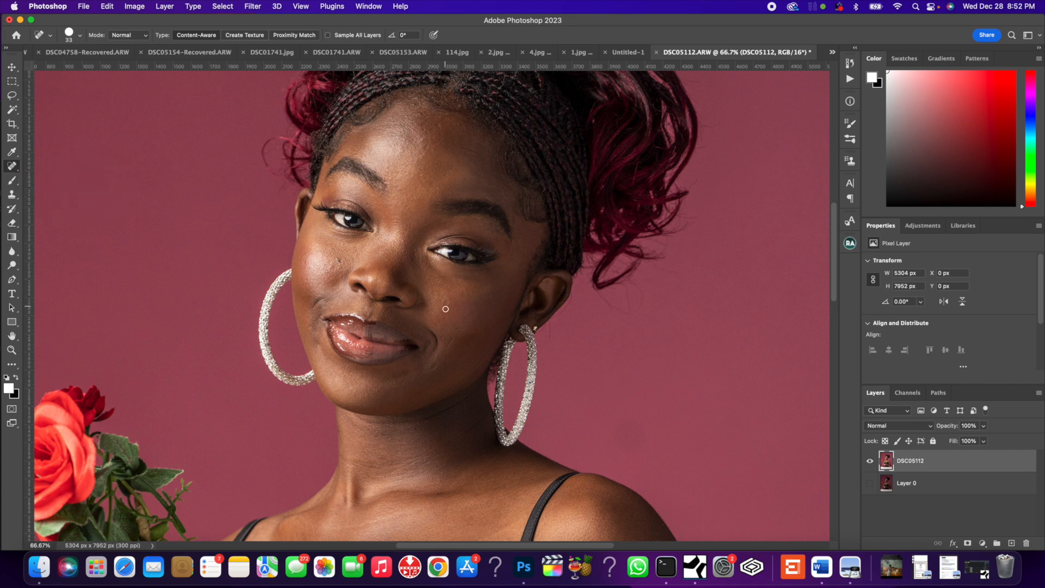
mouse_move(446, 308)
left_mouse_down()
mouse_move(499, 307)
mouse_move(438, 303)
mouse_move(449, 304)
left_mouse_up()
left_click(452, 338)
Step: Remove the blemishes across the centre of the forehead and below the hairline with a 41 px Spot Healing Brush
key("super+equal")
scroll(182, 226, "up", 4)
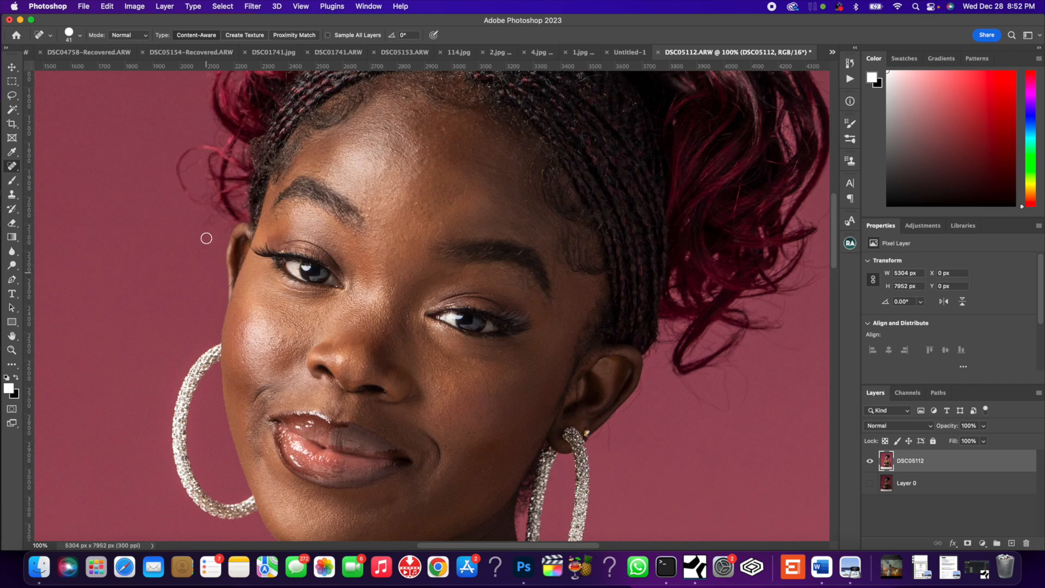
left_click(417, 150)
left_click_drag(448, 151, 435, 161)
left_click_drag(438, 125, 447, 137)
left_click_drag(413, 110, 406, 97)
Step: Heal the spots on the brightly lit cheek beside the nose, reducing the healing brush size to 20 px
right_click(293, 326)
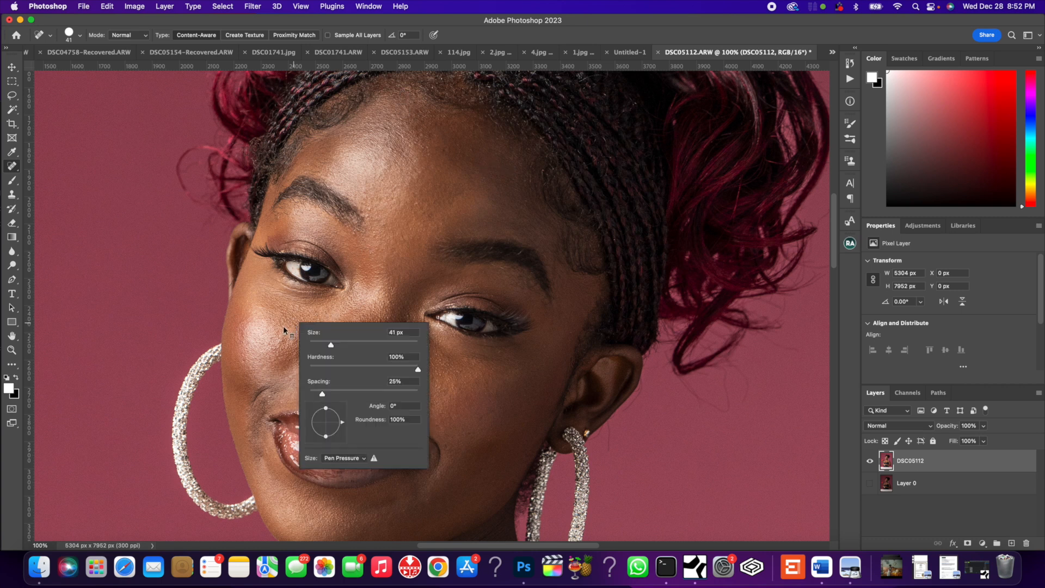
key("Escape")
left_click(264, 342)
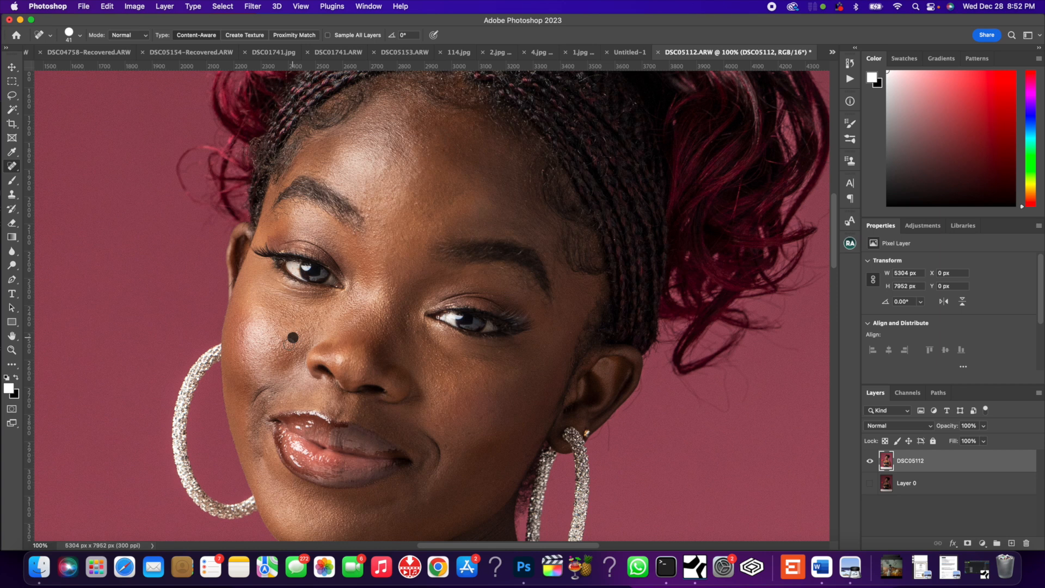
left_click(245, 339)
left_click_drag(278, 368, 272, 369)
scroll(249, 440, "down", 2)
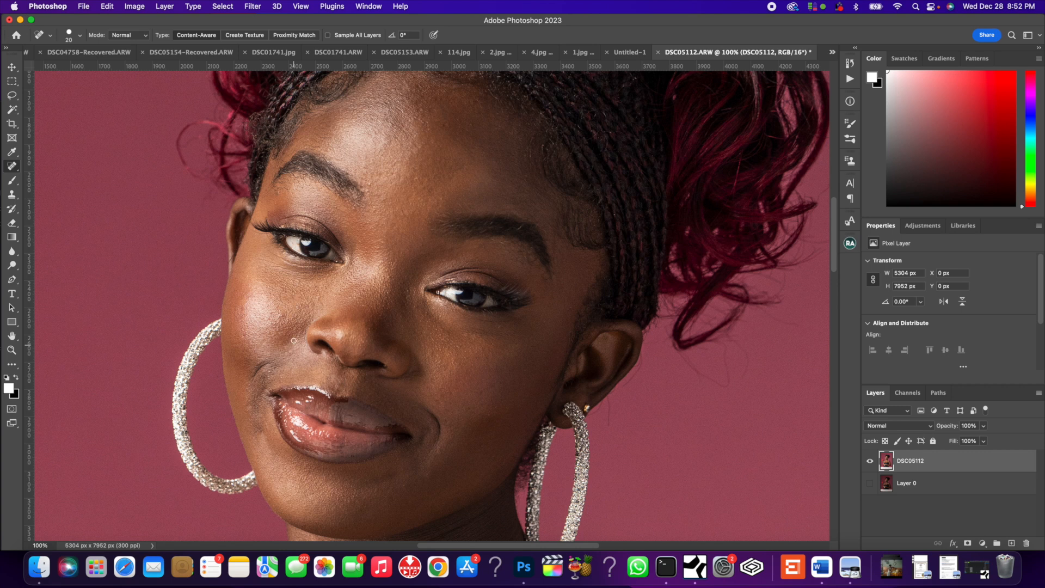
Step: Check the neck, chest and face skin, and heal the remaining small spots on the forehead with the 20 px brush
scroll(298, 309, "down", 10)
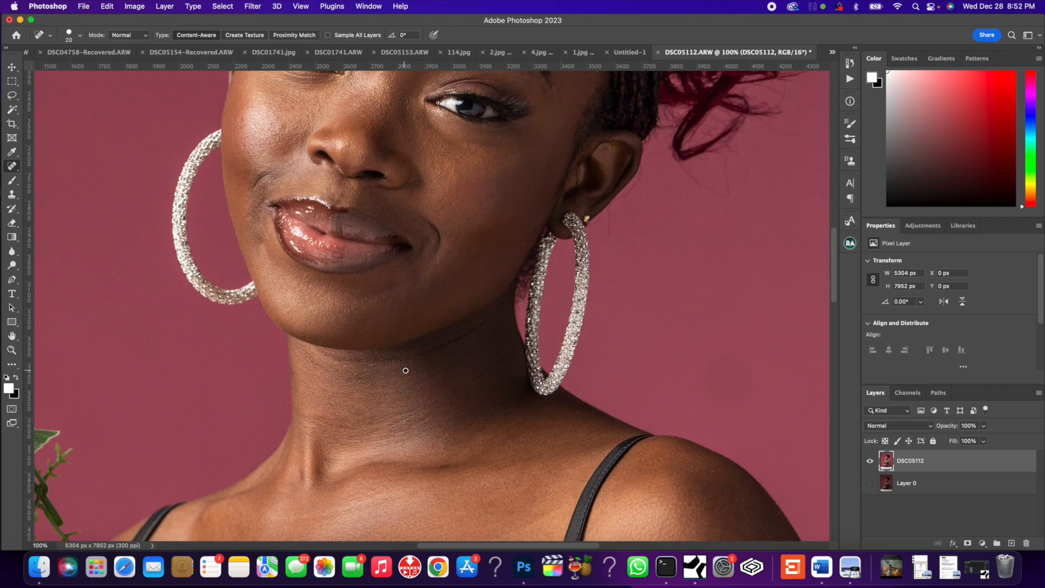
scroll(445, 307, "down", 20)
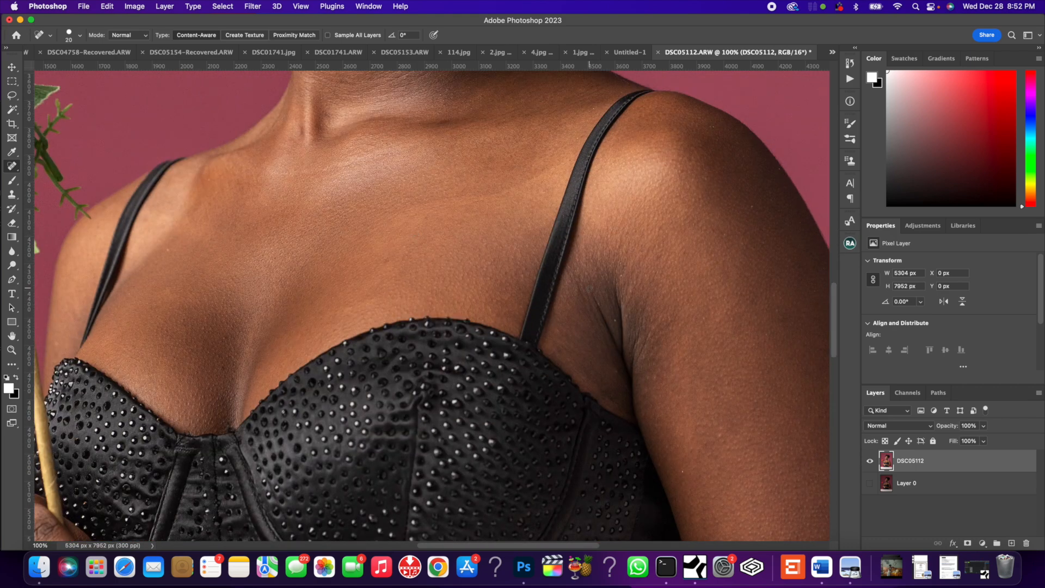
scroll(545, 289, "up", 20)
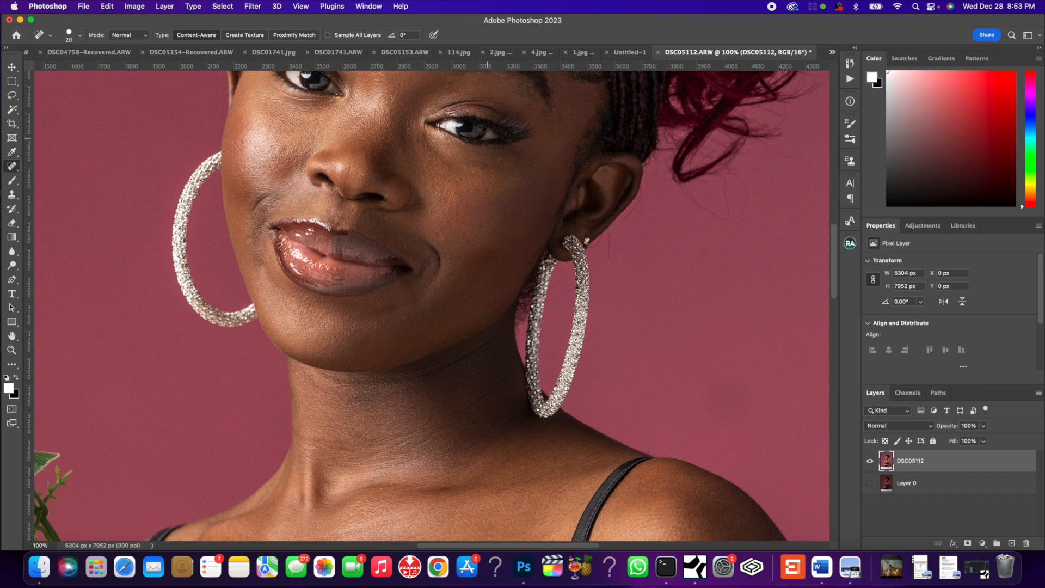
scroll(505, 183, "up", 3)
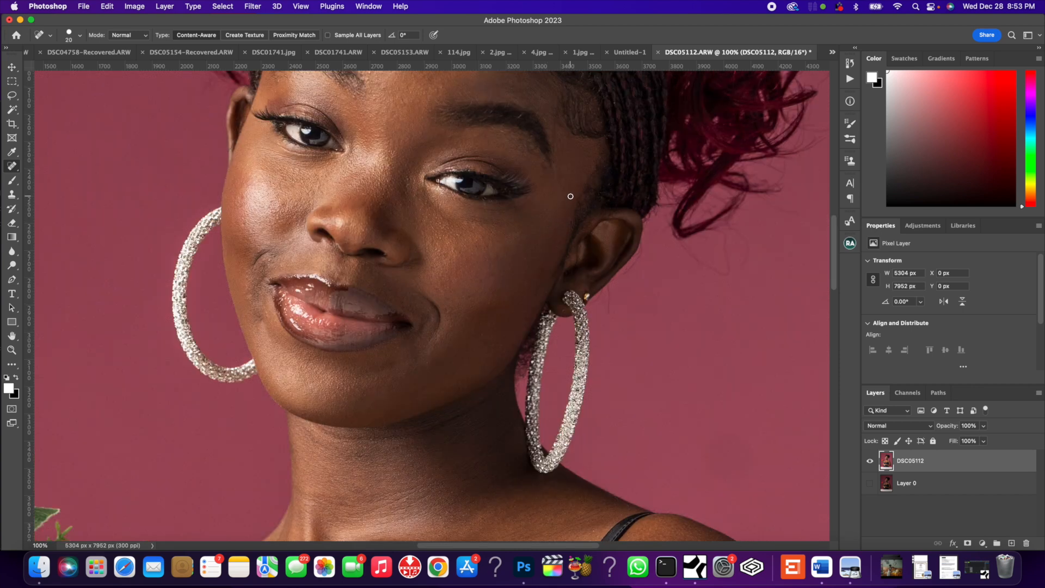
scroll(544, 261, "up", 6)
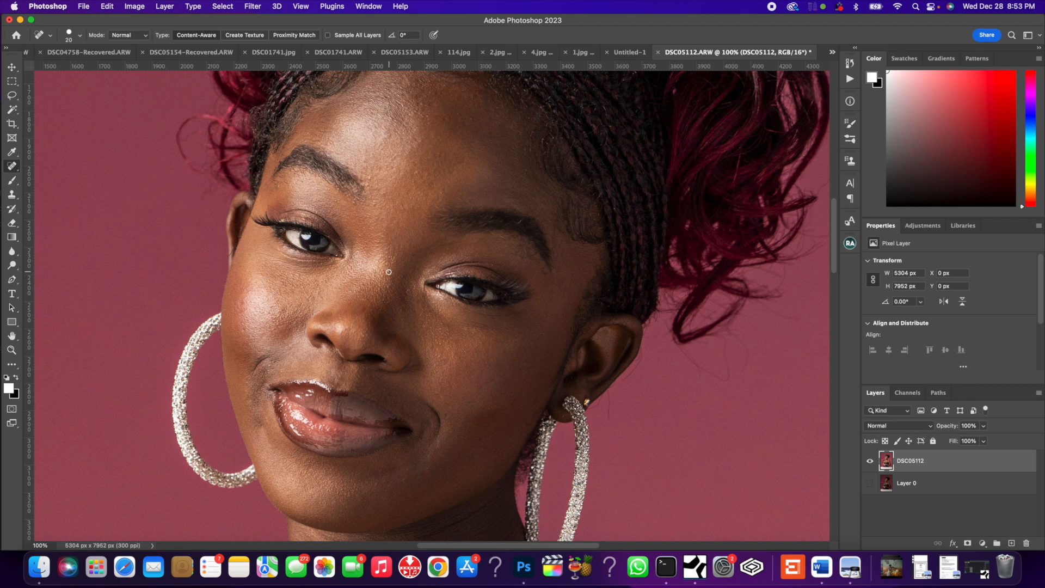
scroll(417, 171, "up", 3)
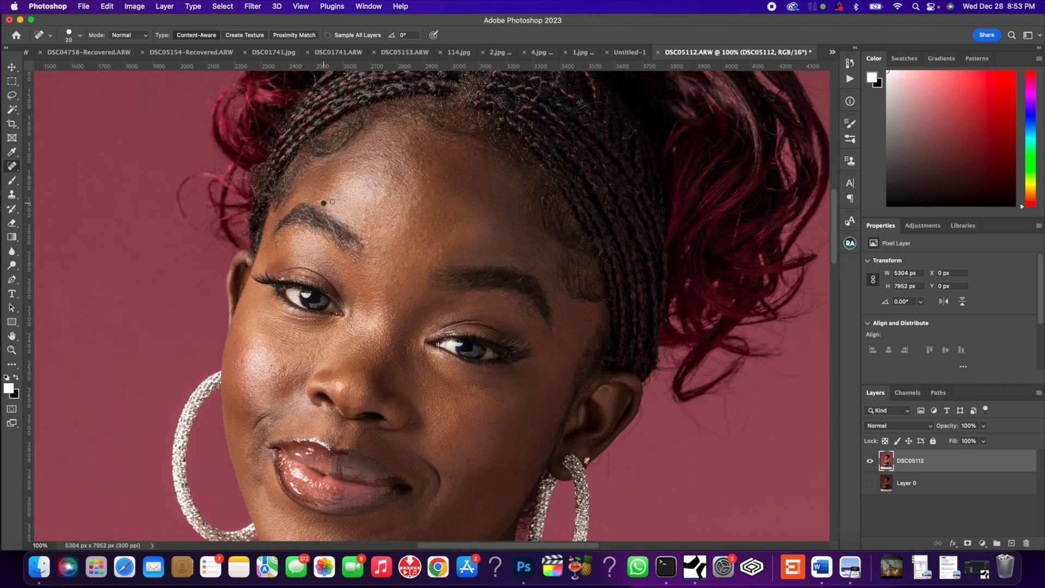
left_click(445, 178)
left_click(403, 147)
Step: Examine the spot-healed skin in the full-frame view and close up on the face at 66.7%
left_click(11, 349)
right_click(294, 306)
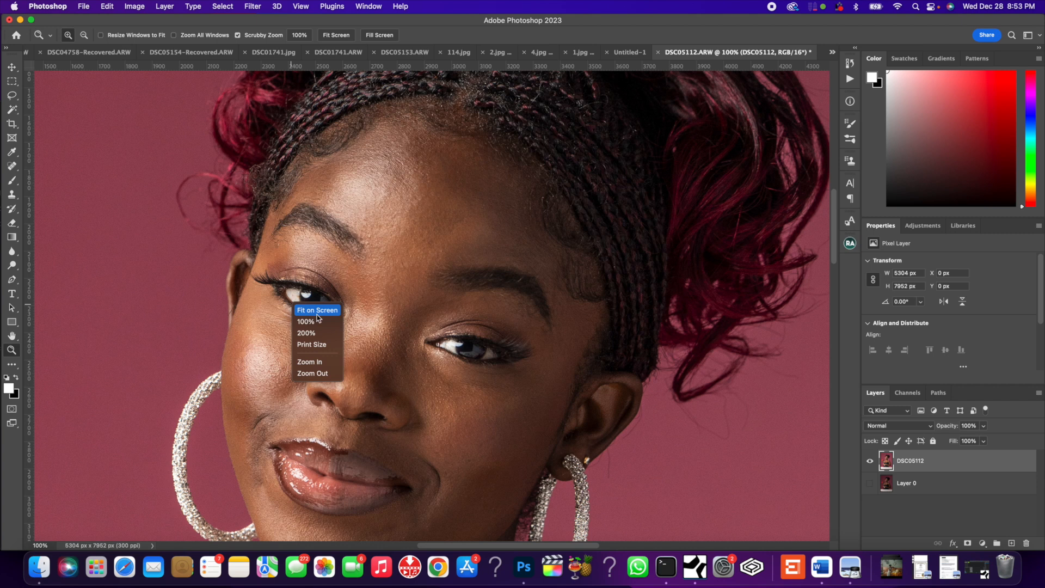
left_click(317, 311)
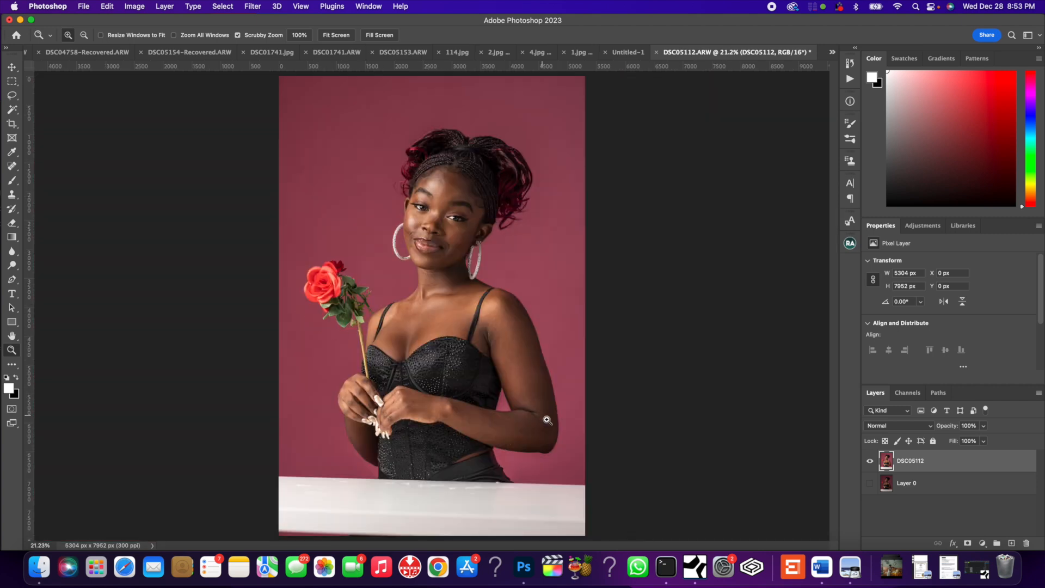
left_click(462, 363)
left_click(435, 153)
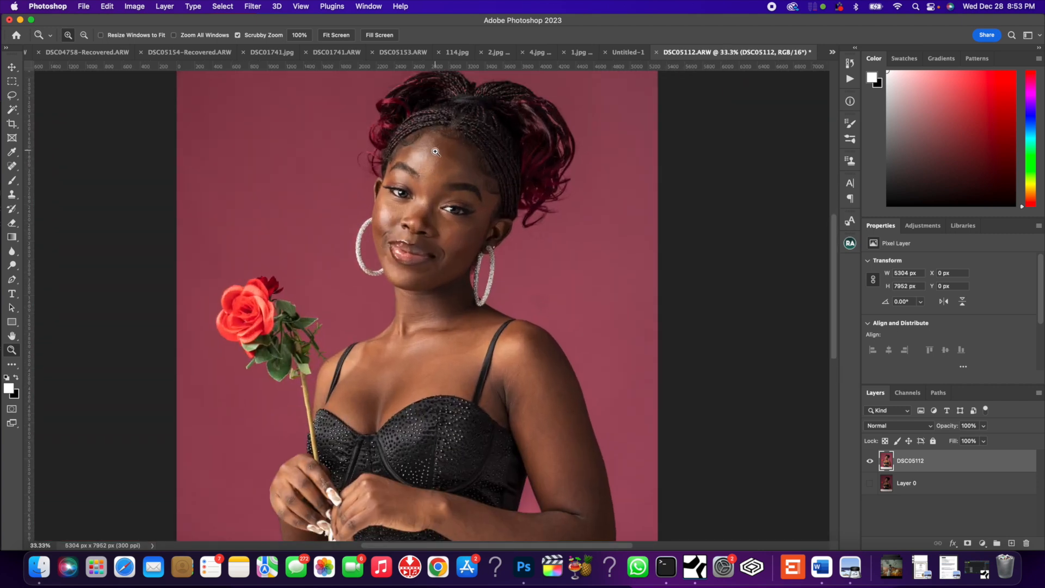
left_click(428, 198)
left_click(427, 199)
left_click(427, 199)
scroll(427, 199, "up", 1)
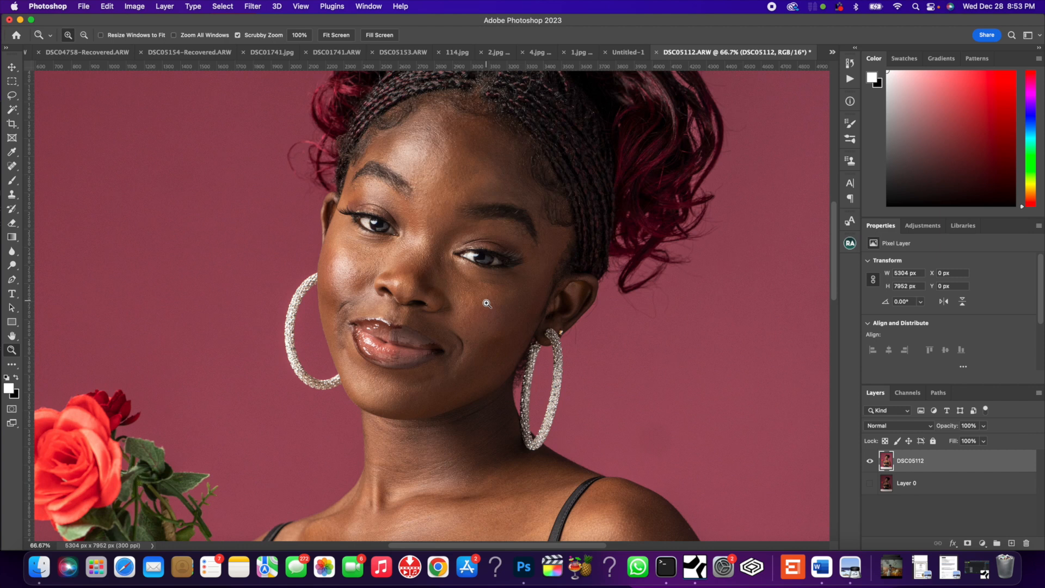
Step: Open the Beauty Retouch v3.3 plugin and review the whole portrait against the face at 100%
left_click(850, 243)
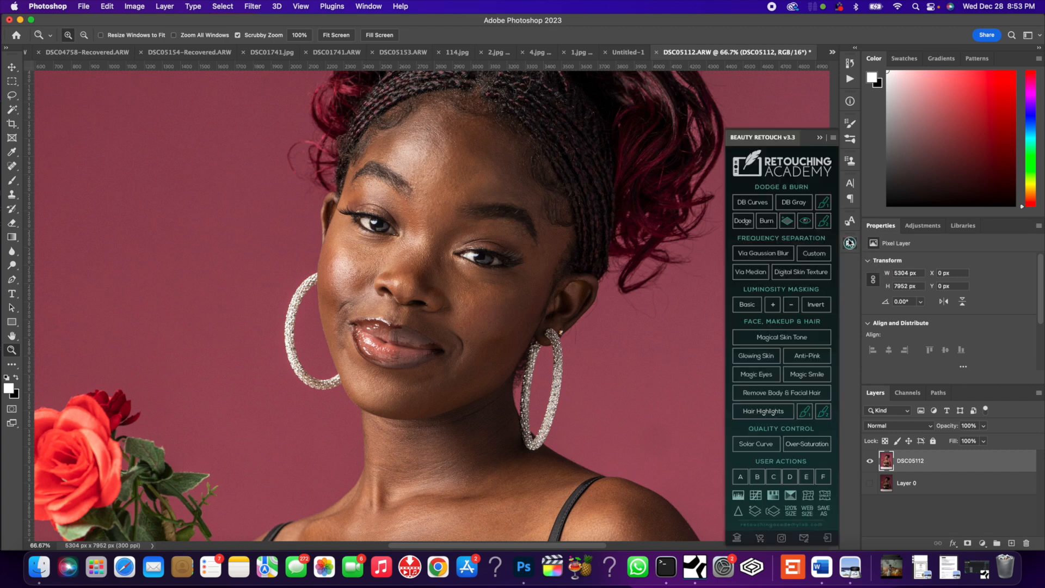
scroll(516, 232, "up", 1)
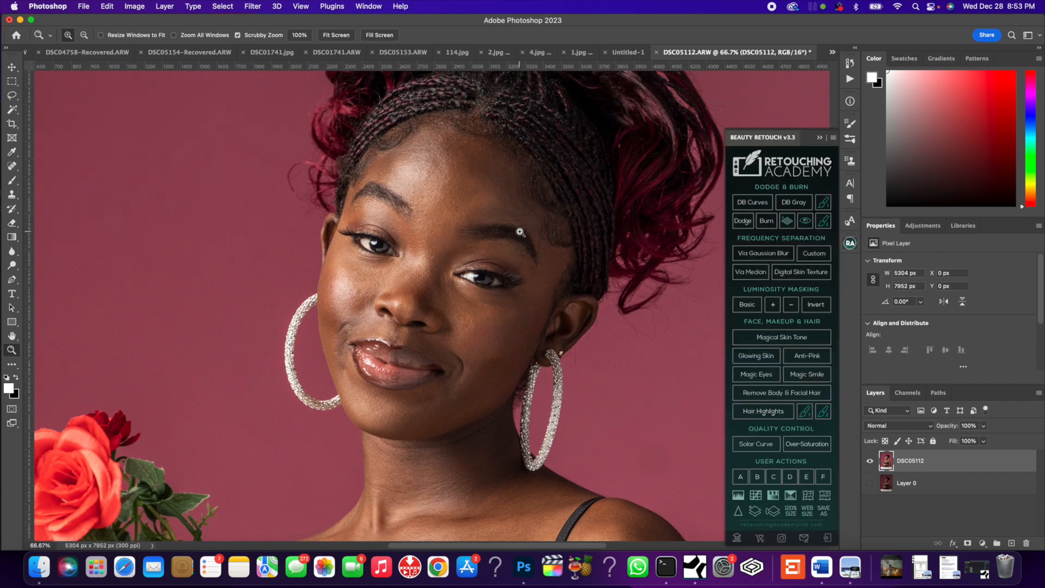
scroll(517, 232, "up", 2)
scroll(511, 239, "down", 3)
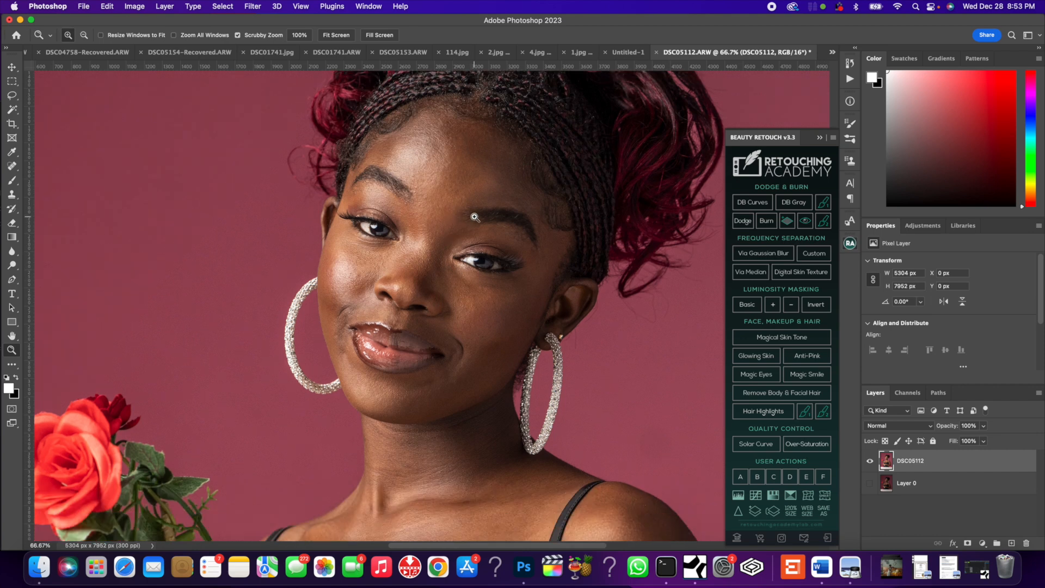
right_click(495, 212)
left_click(528, 219)
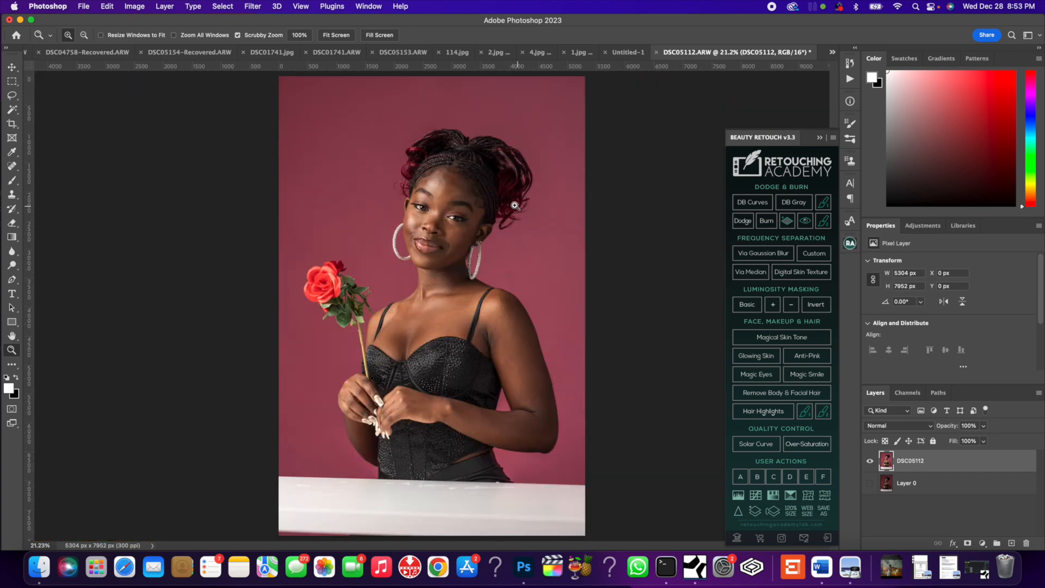
left_click(451, 202)
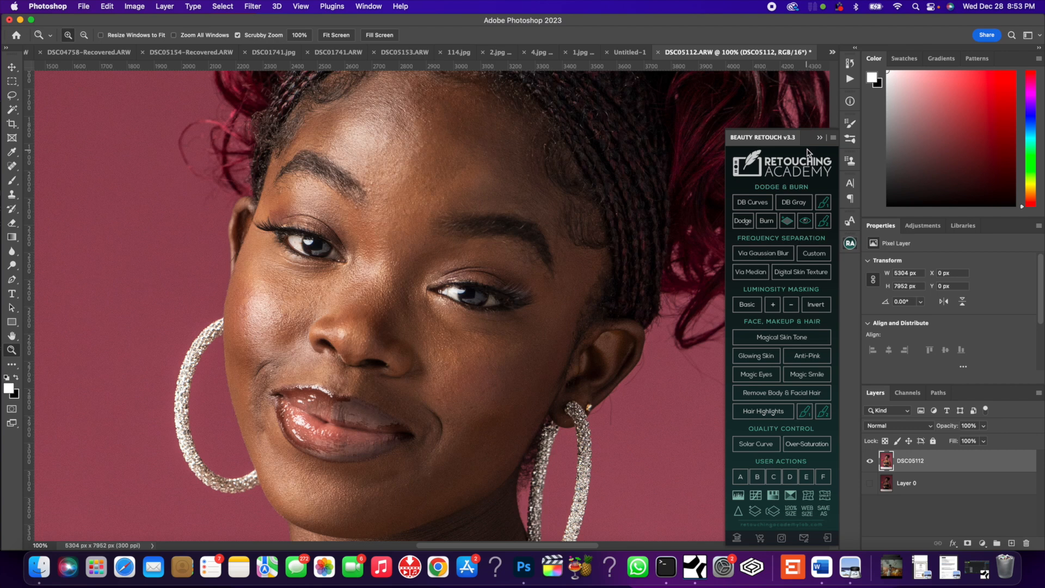
left_click(820, 139)
left_click(850, 243)
left_click(852, 245)
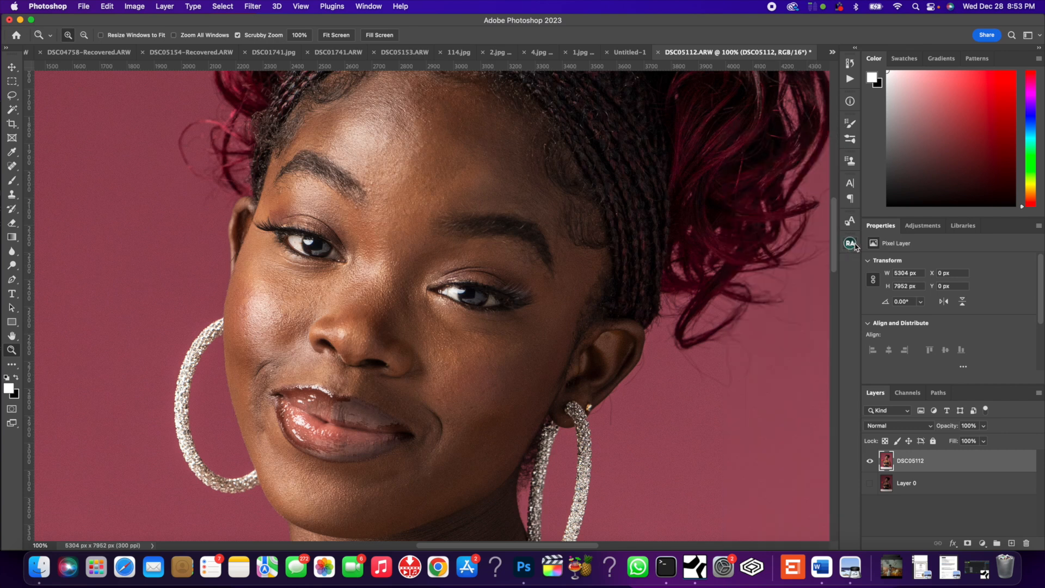
left_click(853, 245)
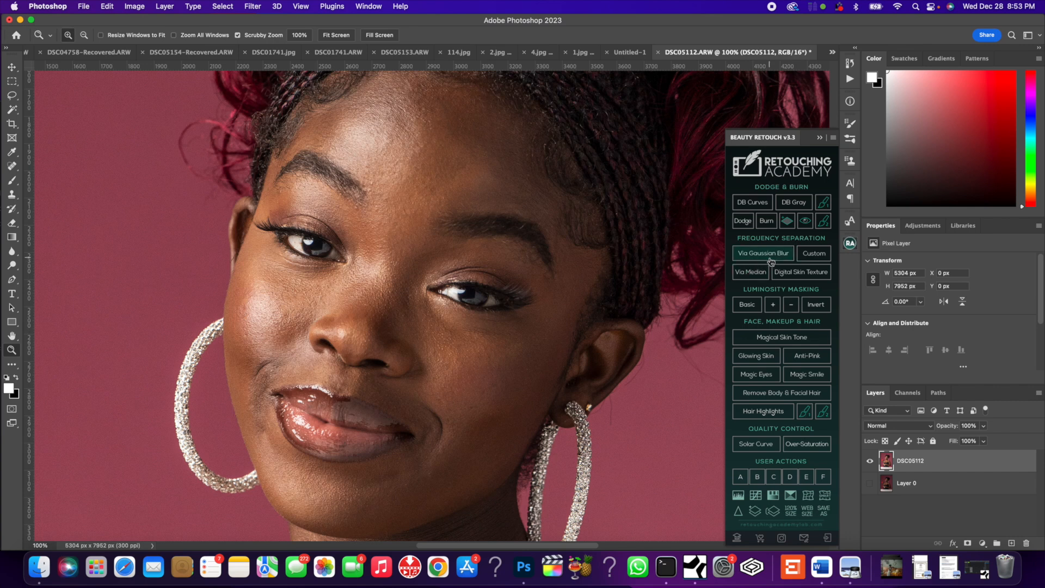
left_click(851, 246)
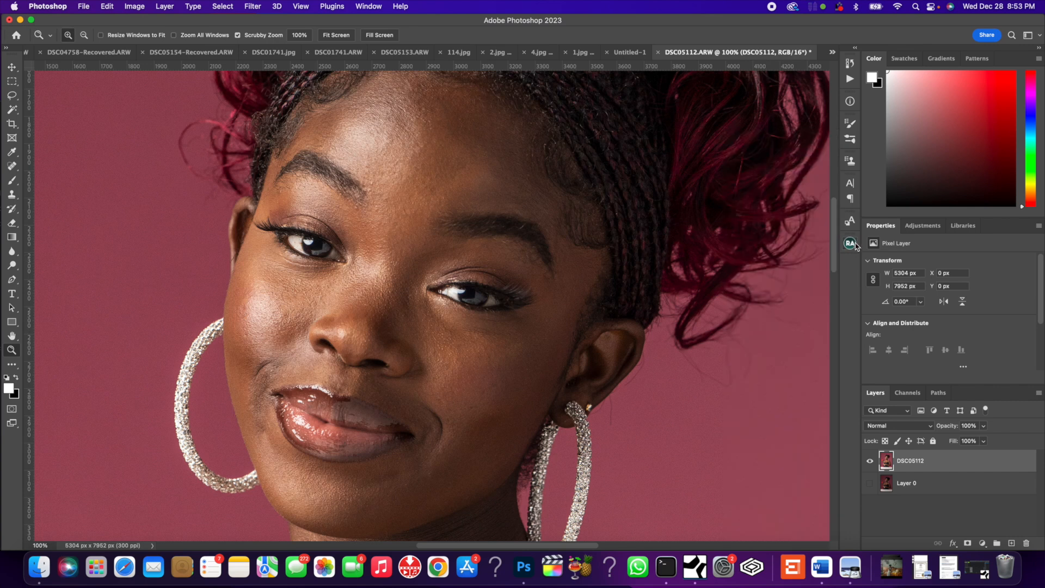
left_click(852, 245)
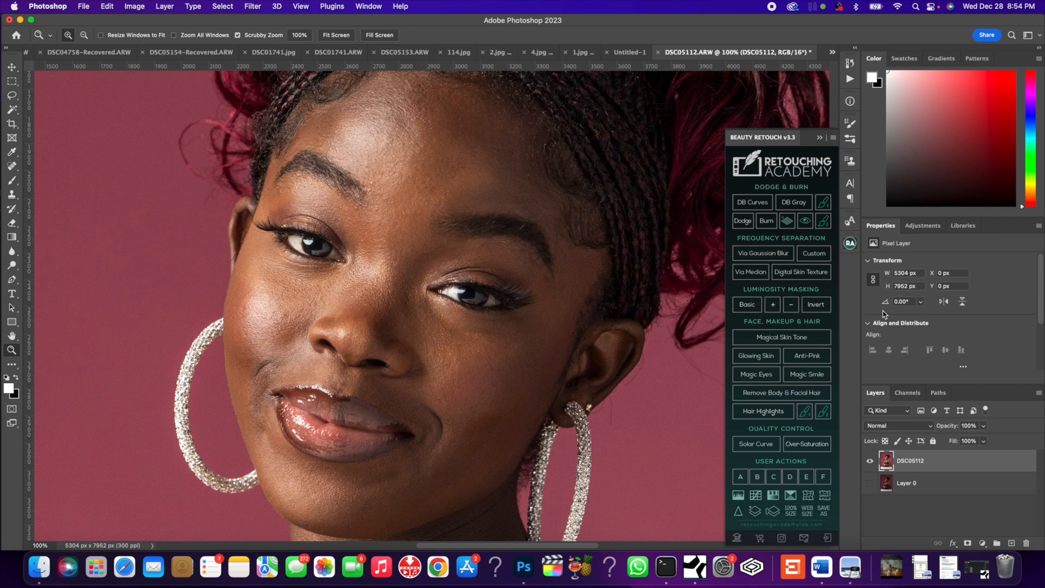
Step: Run the plugin's frequency separation via Gaussian Blur on the portrait, blurring the low-frequency layer with a radius of 5.2 pixels
left_click(782, 255)
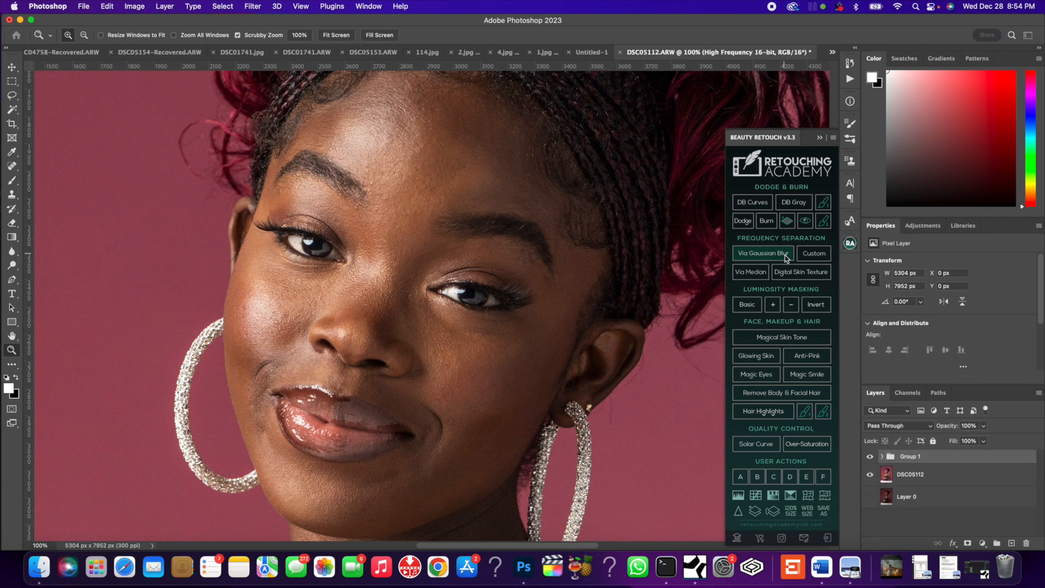
left_click_drag(330, 288, 687, 158)
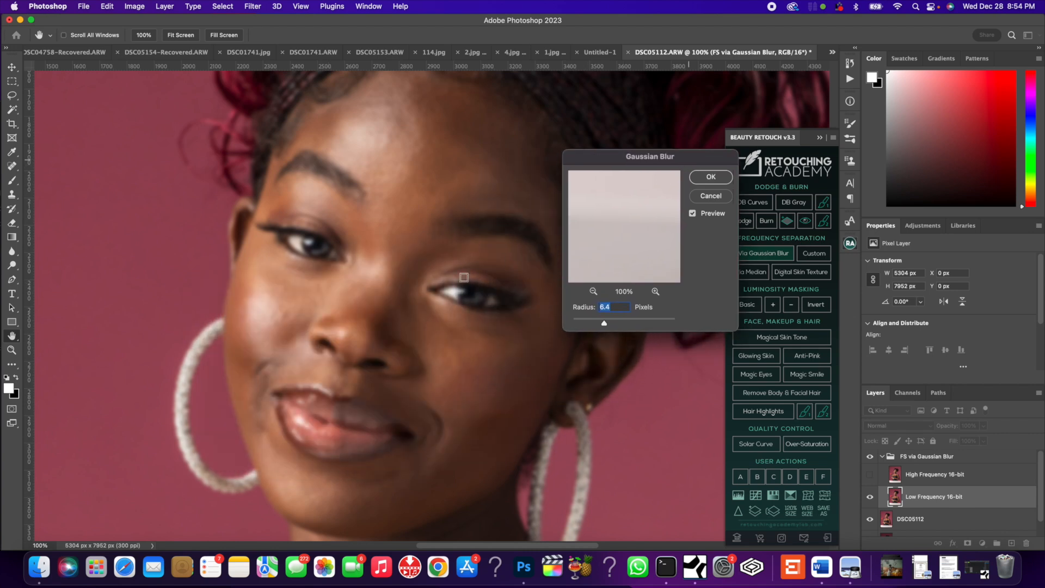
left_click(328, 242)
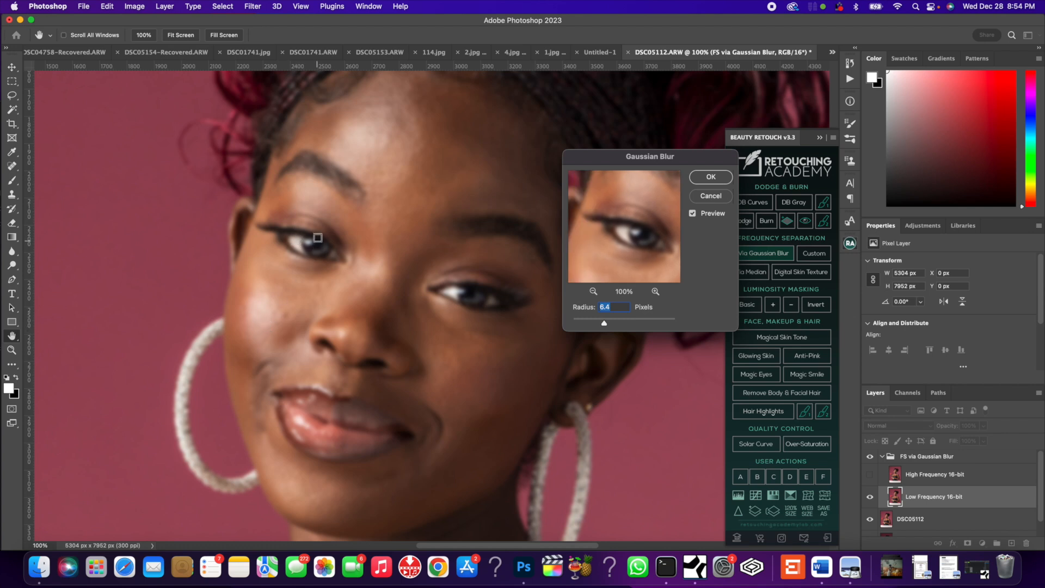
left_click(522, 265)
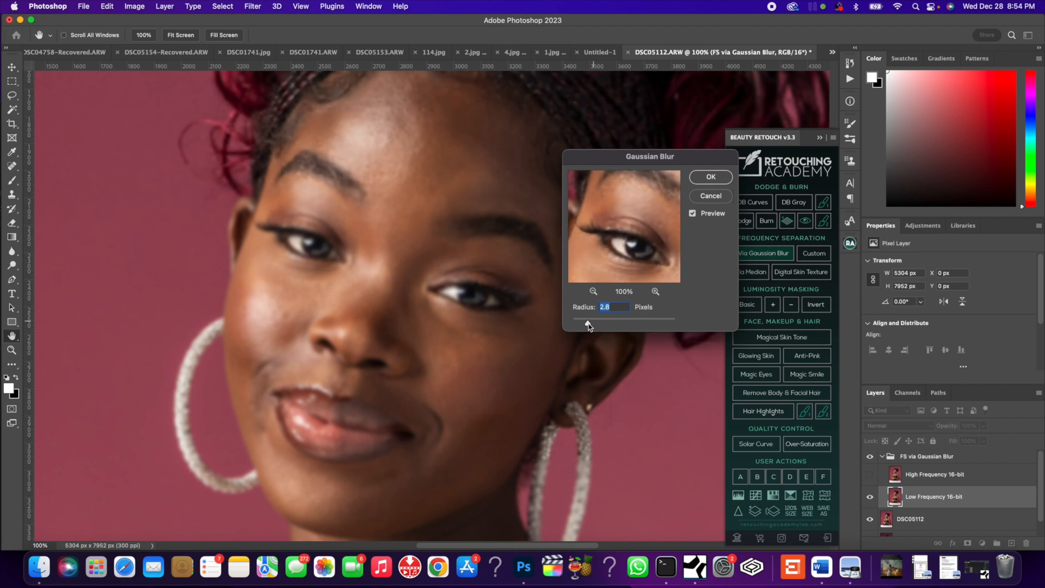
left_click_drag(588, 326, 586, 325)
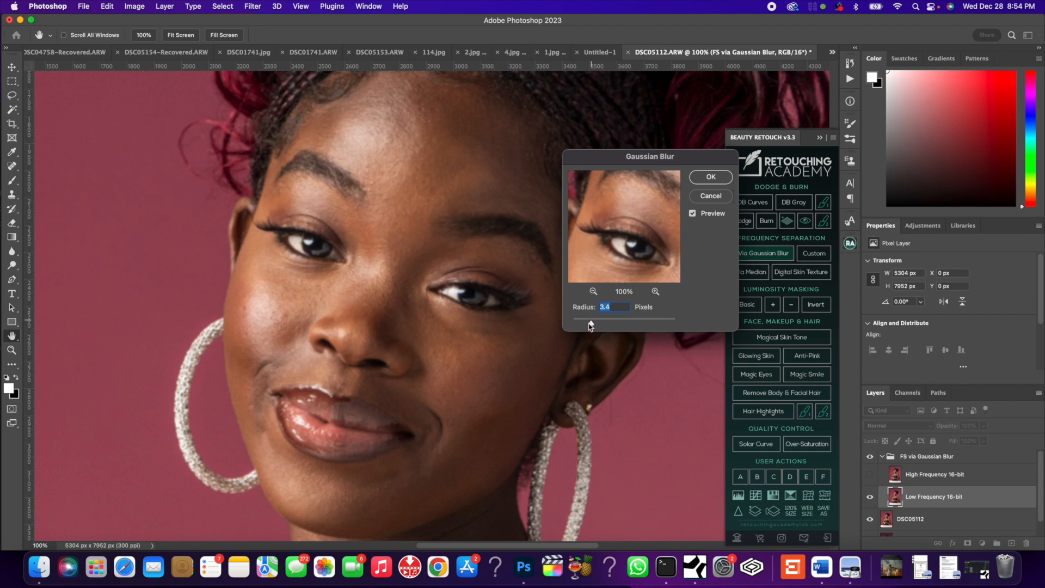
left_click_drag(593, 327, 599, 326)
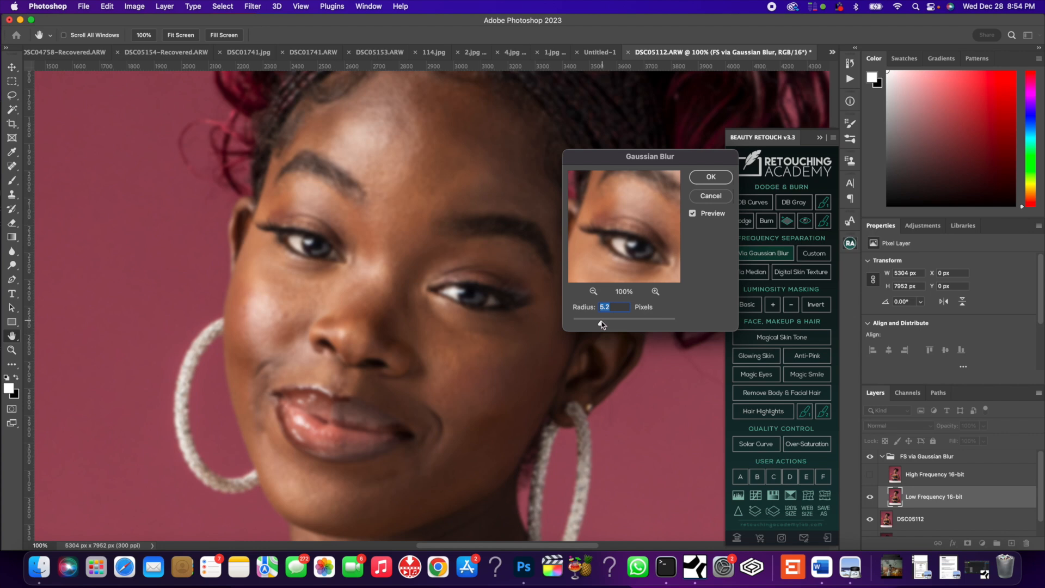
left_click(710, 178)
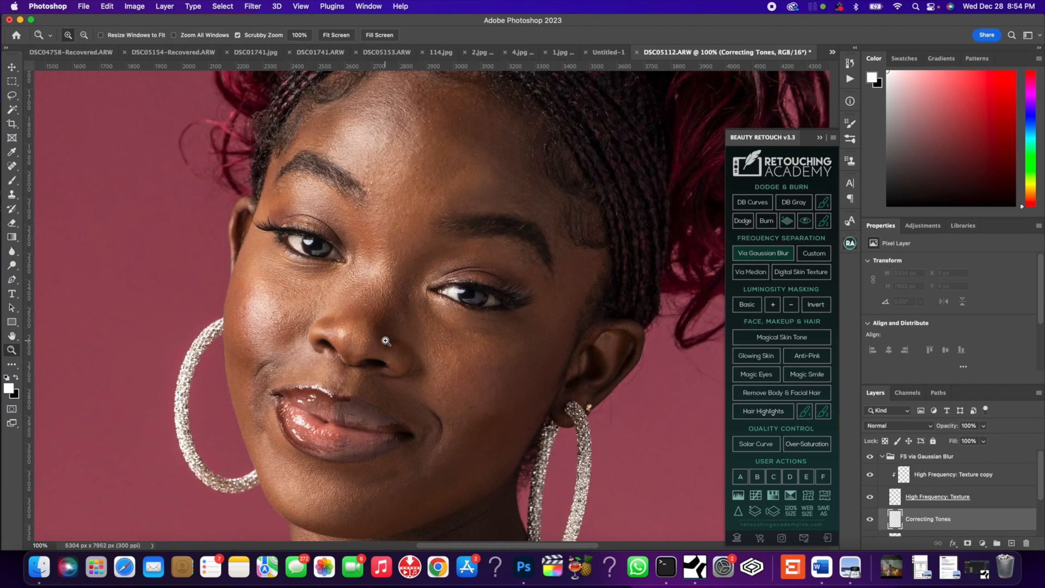
Step: Review the frequency-separated portrait at 100% and in full-frame view, ending close up on the face at 66.7%
left_click(771, 343)
scroll(541, 331, "down", 2)
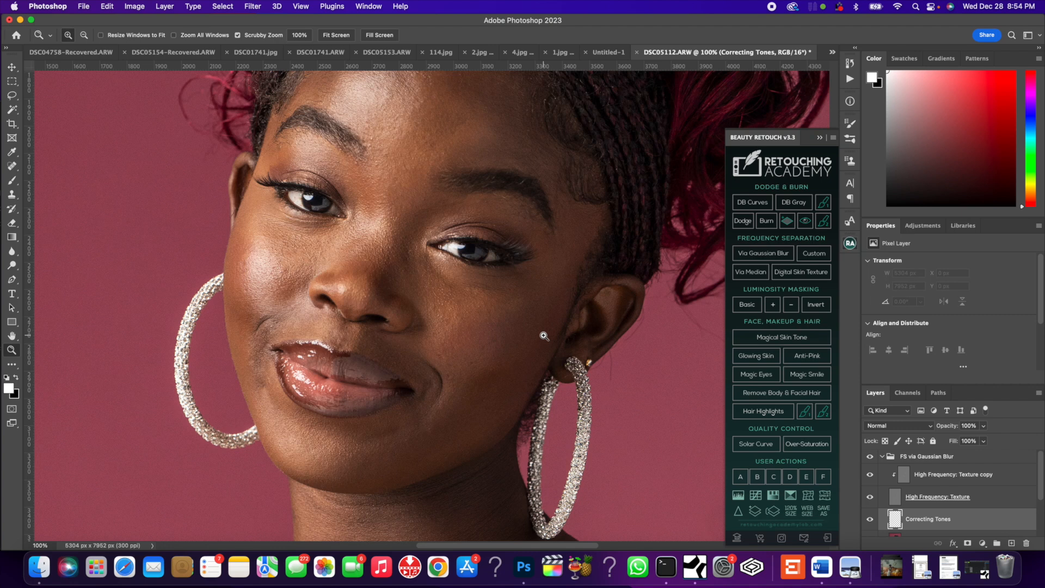
scroll(506, 304, "up", 4)
right_click(473, 273)
left_click(489, 279)
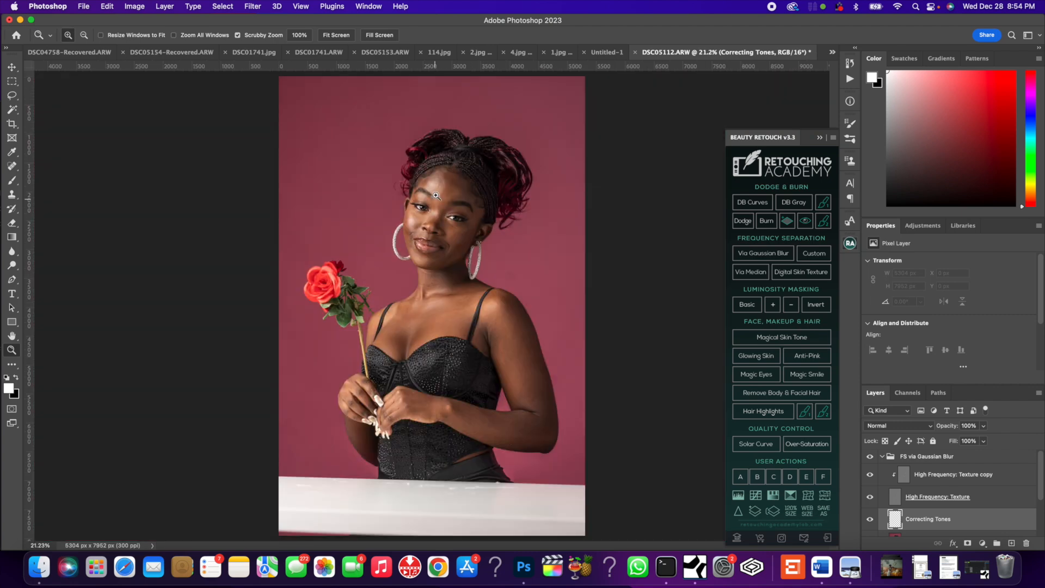
left_click(459, 214)
left_click(463, 214)
left_click(469, 215)
left_click(471, 215)
scroll(516, 260, "up", 1)
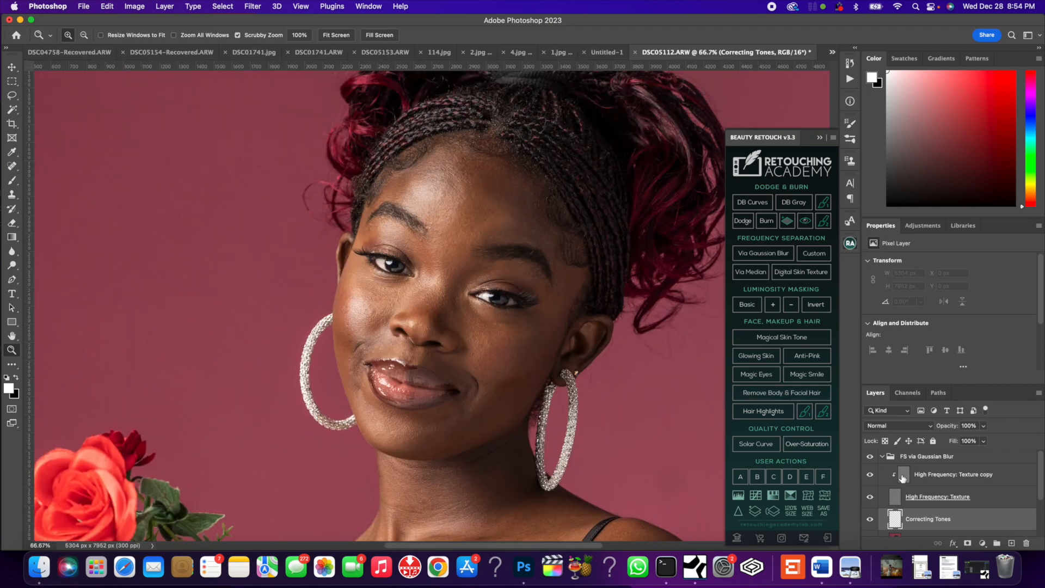
Step: Select the Low Frequency: Colors & Tones layer and hide the High Frequency: Texture layer
scroll(922, 490, "down", 1)
left_click(929, 521)
scroll(931, 517, "up", 1)
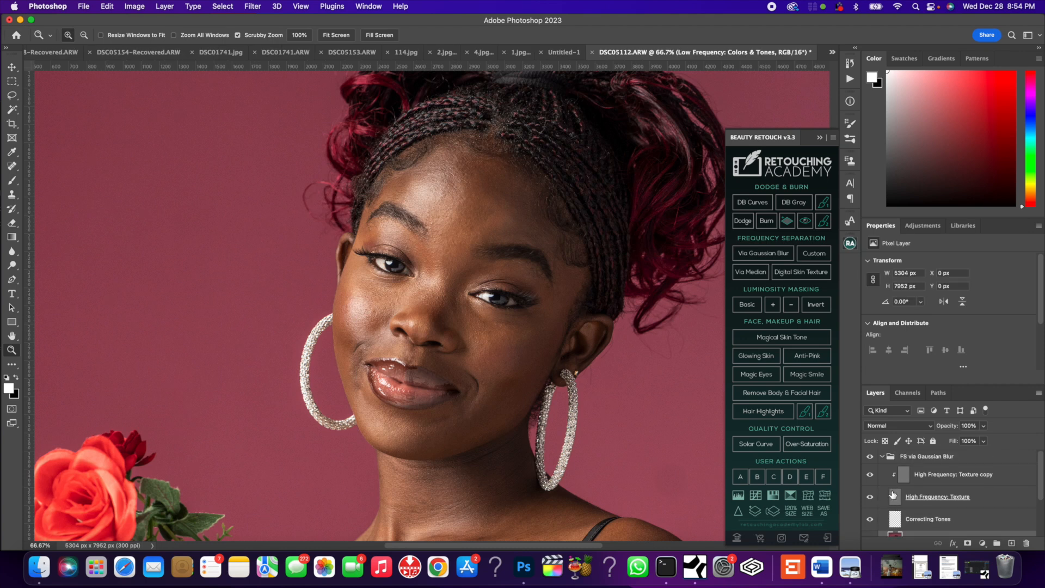
left_click(870, 499)
scroll(927, 499, "down", 2)
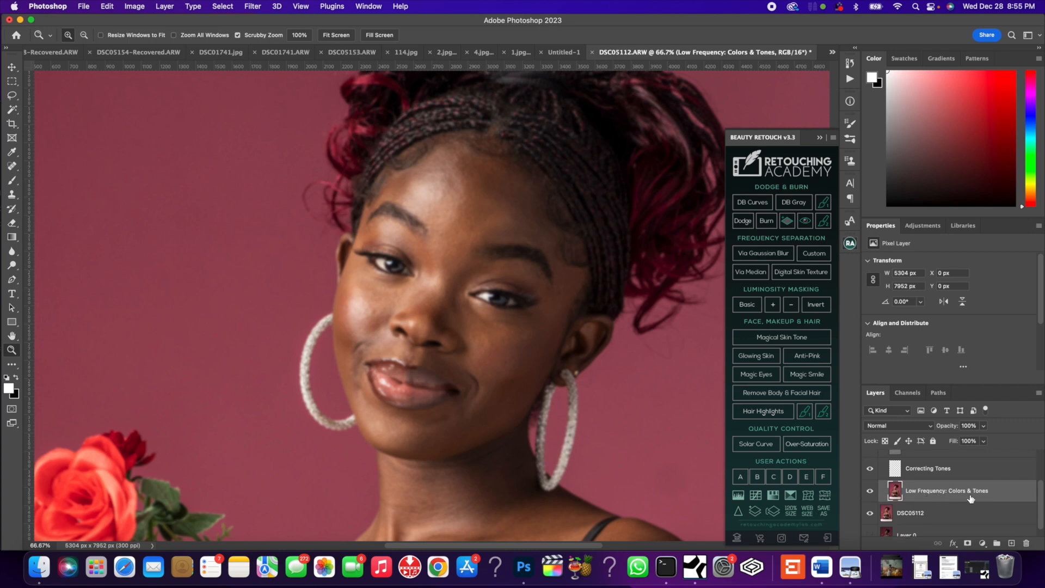
scroll(976, 496, "up", 3)
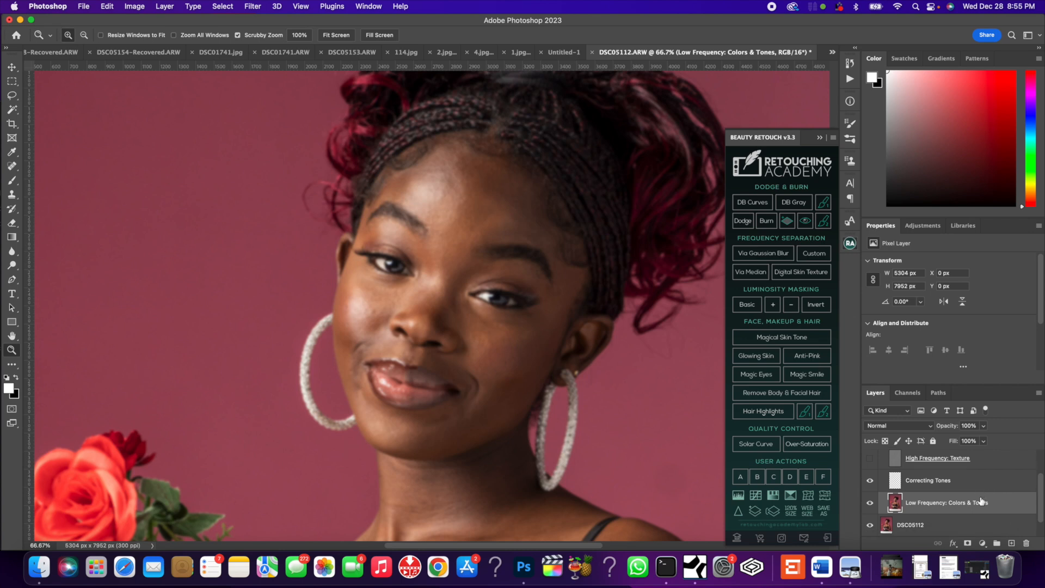
scroll(976, 500, "down", 1)
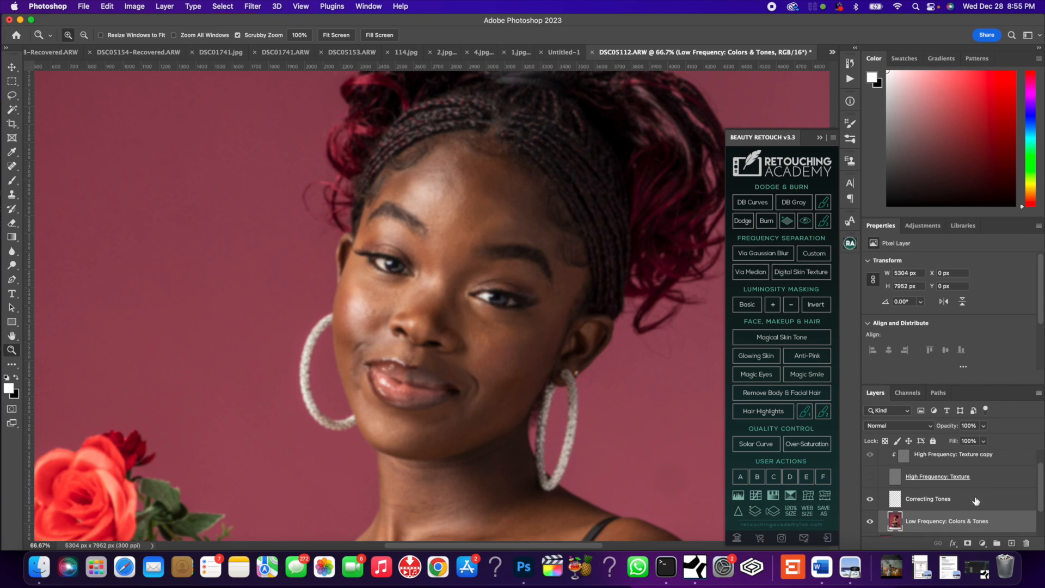
Step: Blend the forehead tones on the low-frequency layer with the Mixer Brush at 184 px, Wet 2%, Load 100%, Mix 90% and Flow 100%
left_click(12, 180)
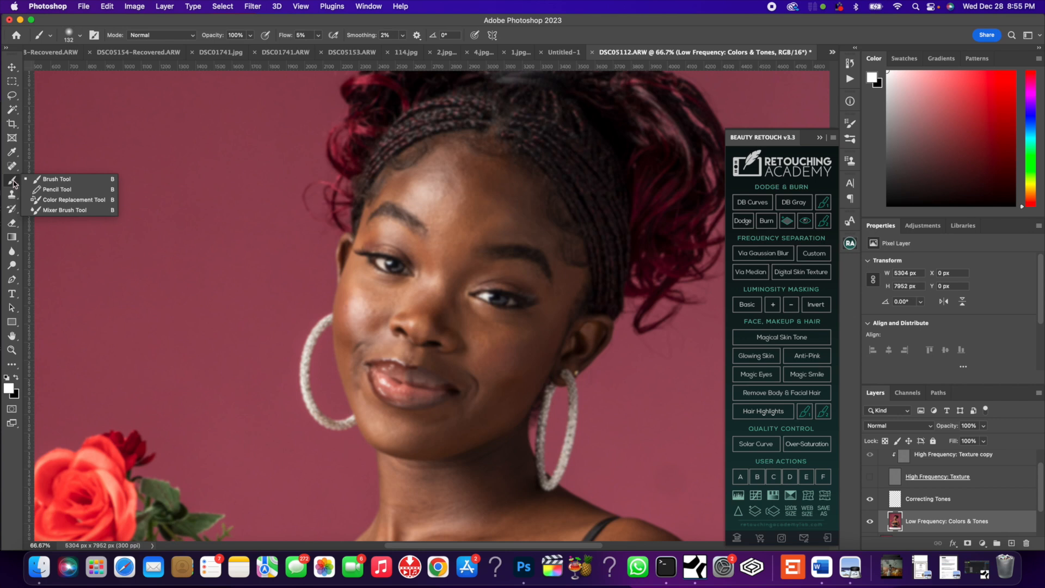
left_click(70, 209)
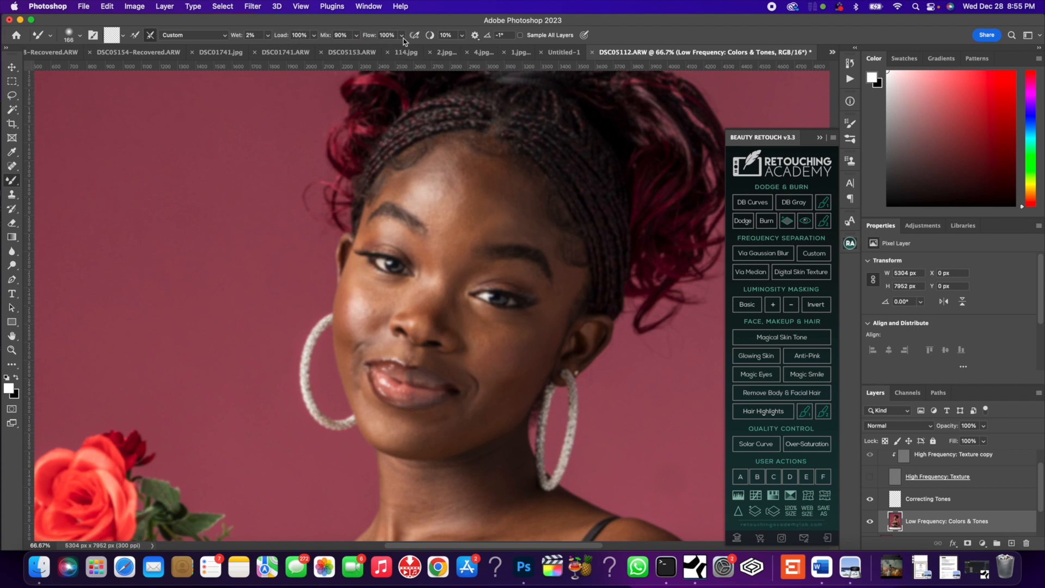
mouse_move(444, 189)
left_mouse_down("ctrl+alt")
mouse_move(434, 191)
mouse_move(463, 189)
left_mouse_up("ctrl+alt")
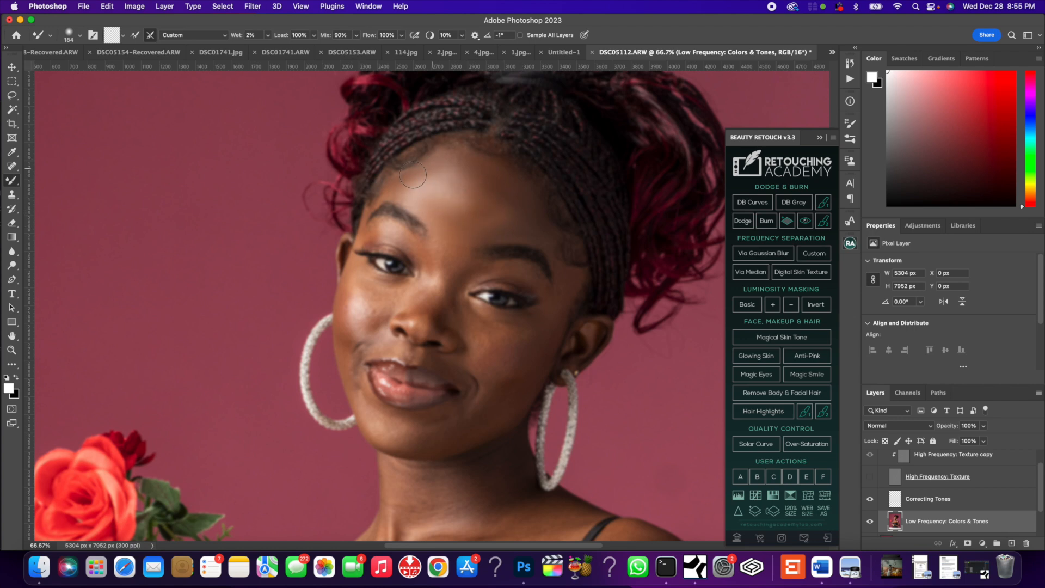
left_click_drag(447, 181, 467, 184)
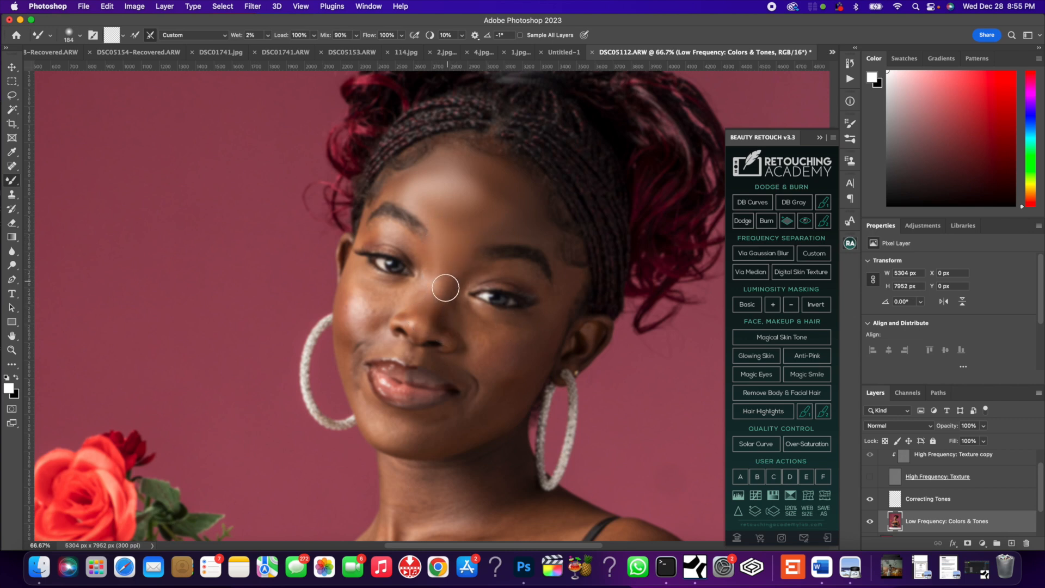
Step: Toggle the High Frequency: Texture layer to check the blended forehead, leaving the layer visible
left_click(870, 477)
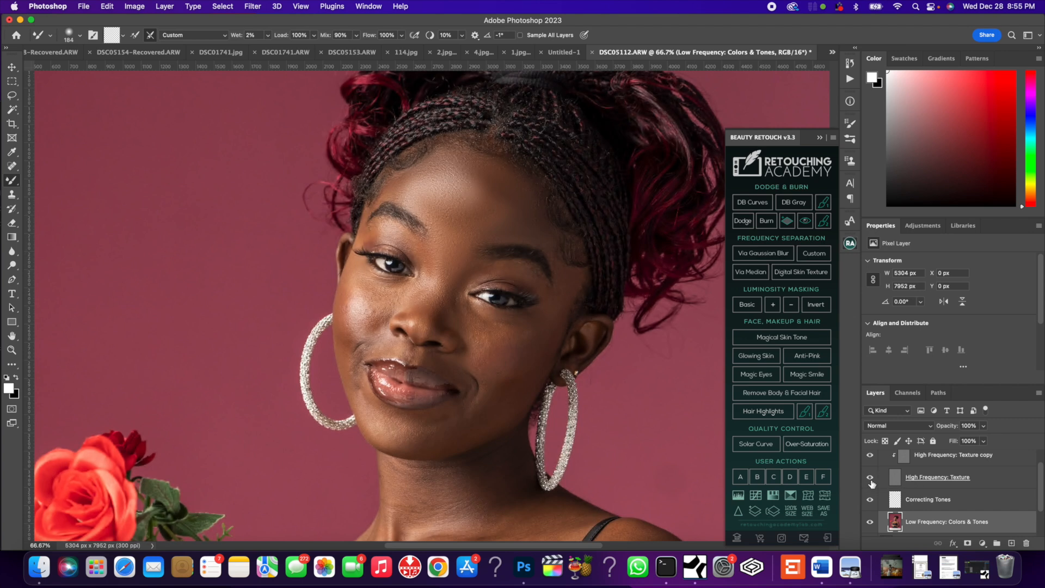
left_click(870, 477)
left_click(870, 478)
Step: Smooth the tones of the cheeks, jaw, chin and mouth corner with the Mixer Brush, varying its size between about 123 and 164 px
left_click_drag(476, 224, 469, 224)
mouse_move(351, 299)
left_mouse_down()
mouse_move(349, 288)
mouse_move(361, 320)
mouse_move(351, 347)
mouse_move(345, 299)
mouse_move(365, 296)
left_mouse_up()
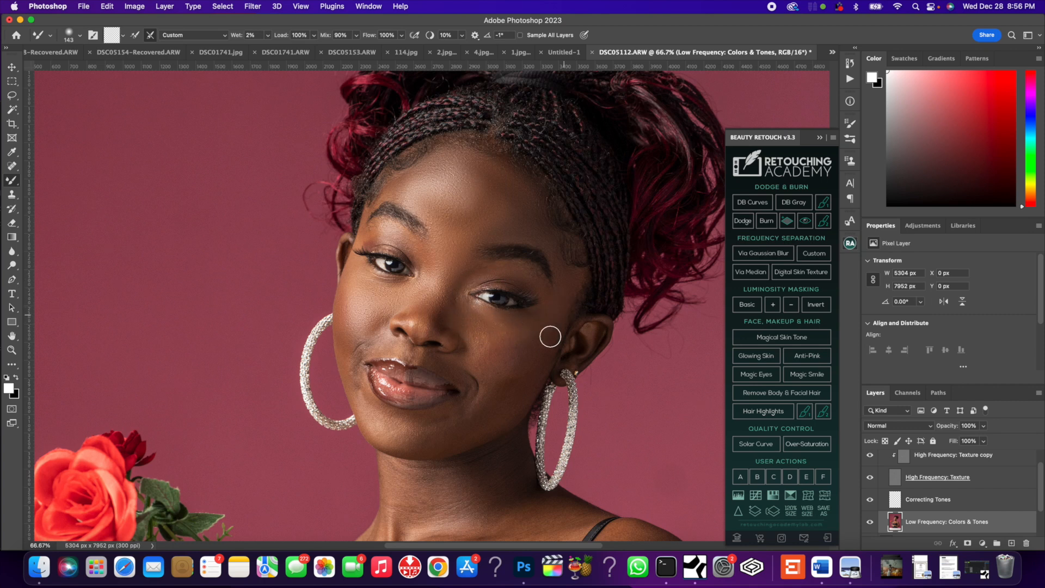
left_click_drag(512, 392, 524, 392)
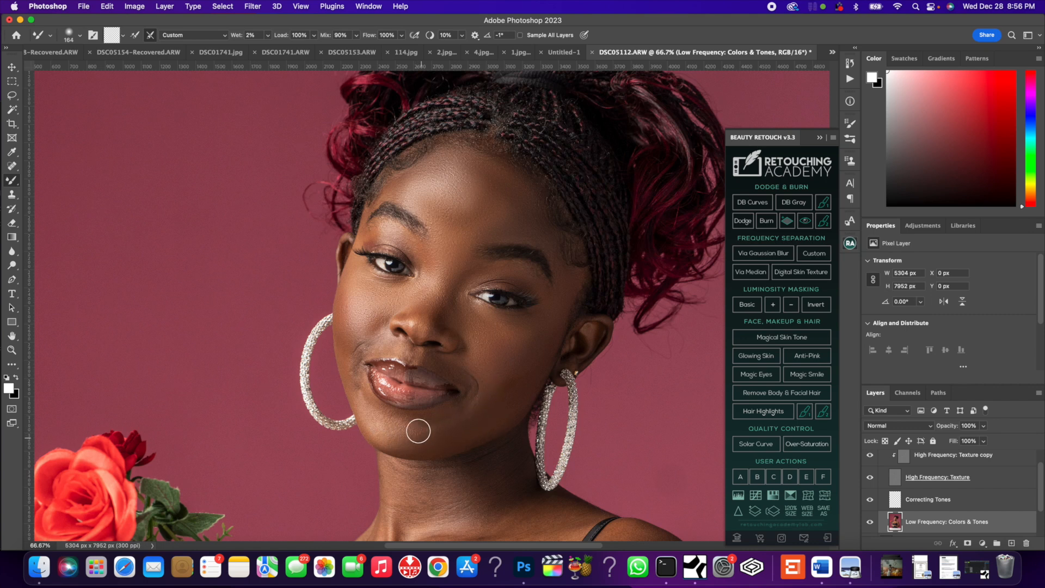
right_click(361, 391)
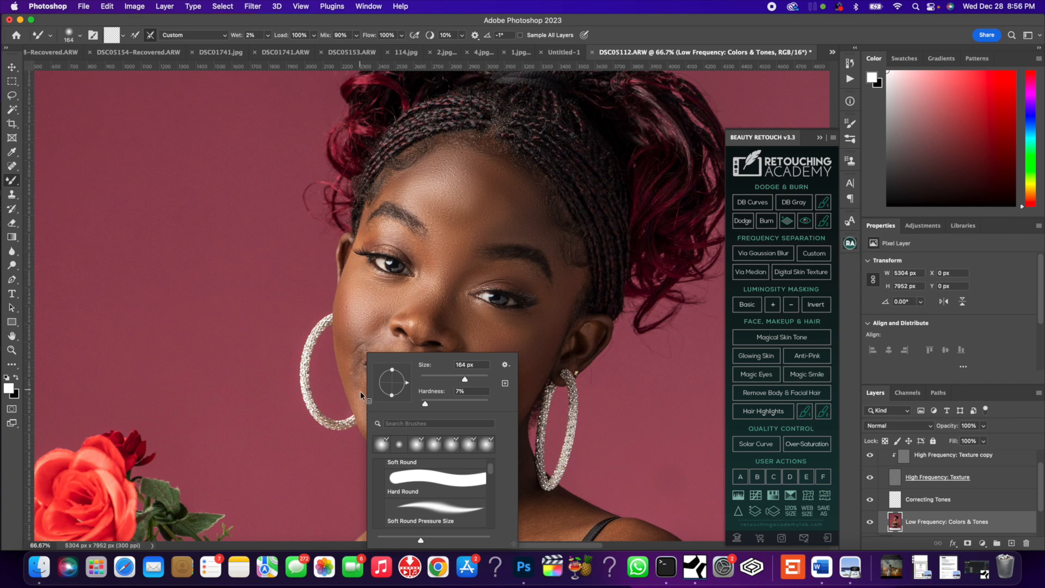
left_click_drag(359, 385, 353, 387)
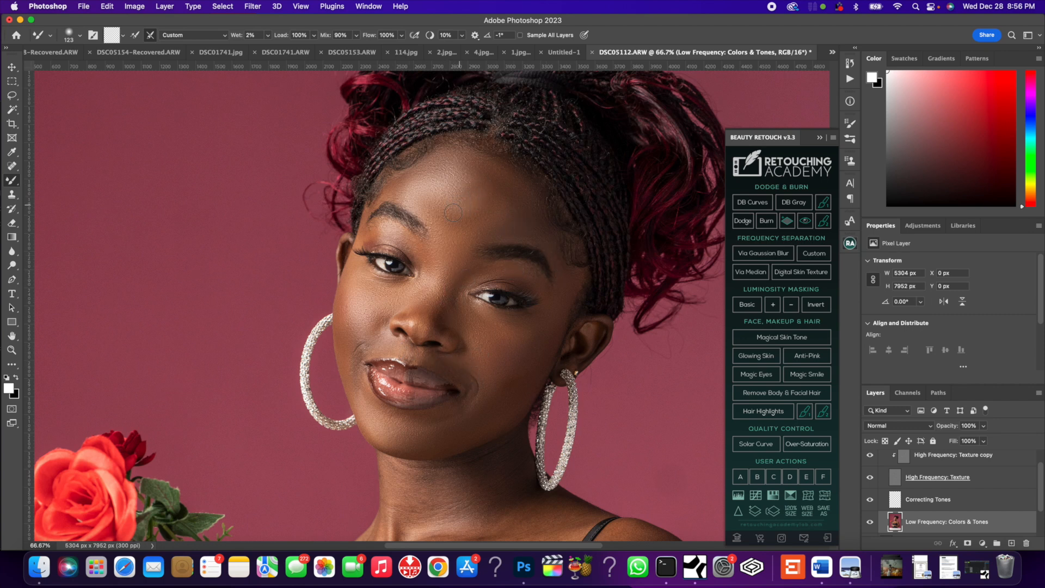
Step: Even out the forehead highlight with a larger Mixer Brush, enlarging it from 314 to 377 px
left_click_drag(466, 213, 458, 216)
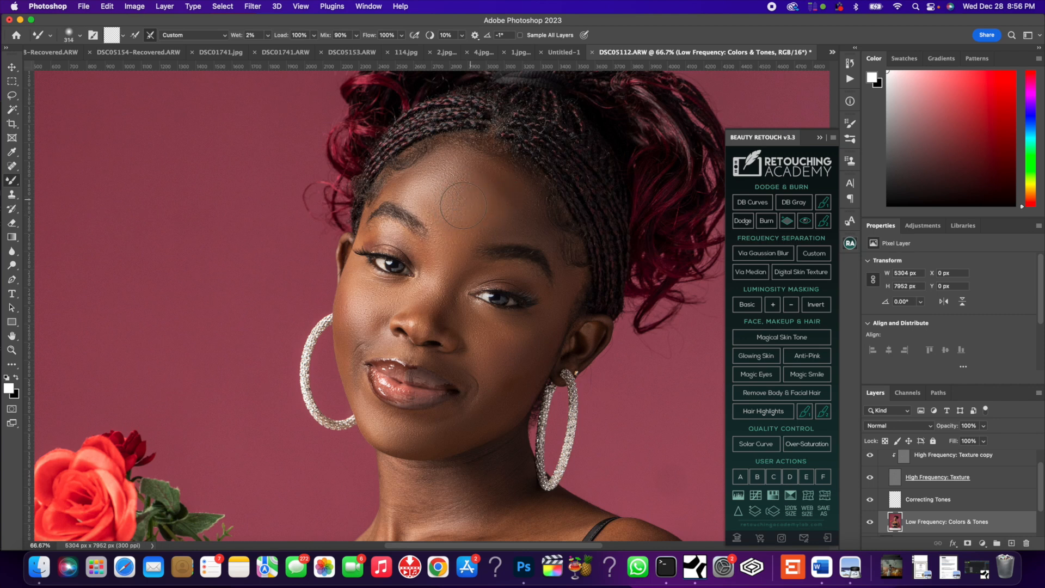
left_click_drag(469, 213, 493, 201)
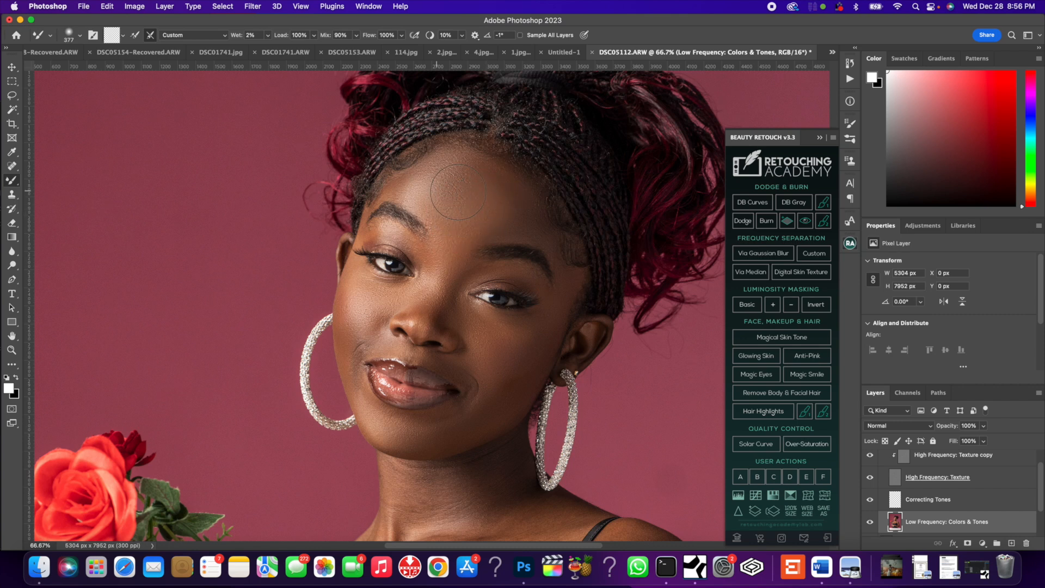
left_click_drag(487, 226, 475, 233)
Step: Fit the whole portrait in view and compare it with the Low Frequency: Colors & Tones layer off and on
left_click(18, 378)
left_click(11, 350)
right_click(468, 303)
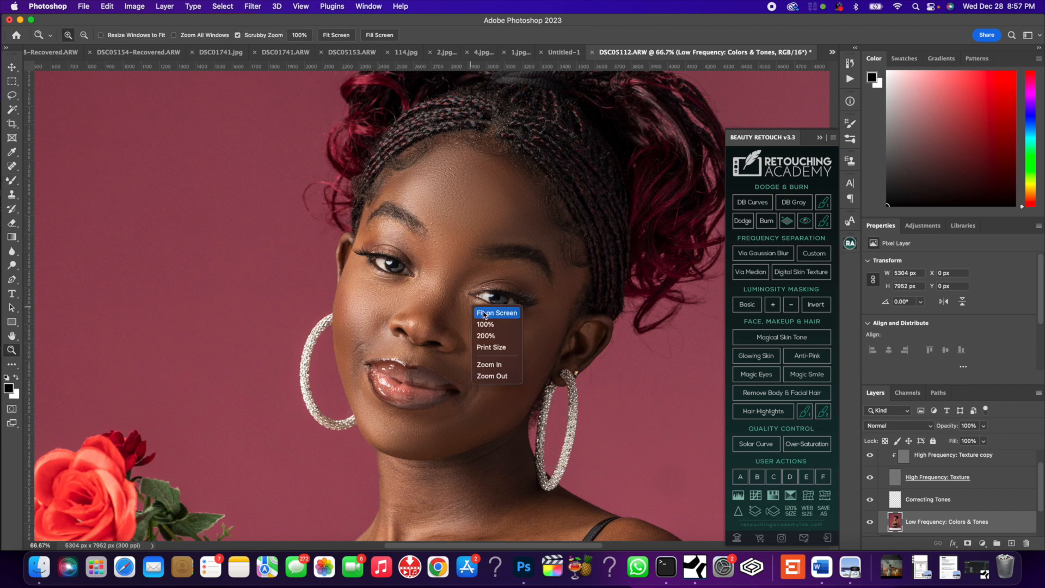
left_click(479, 306)
scroll(926, 484, "up", 1)
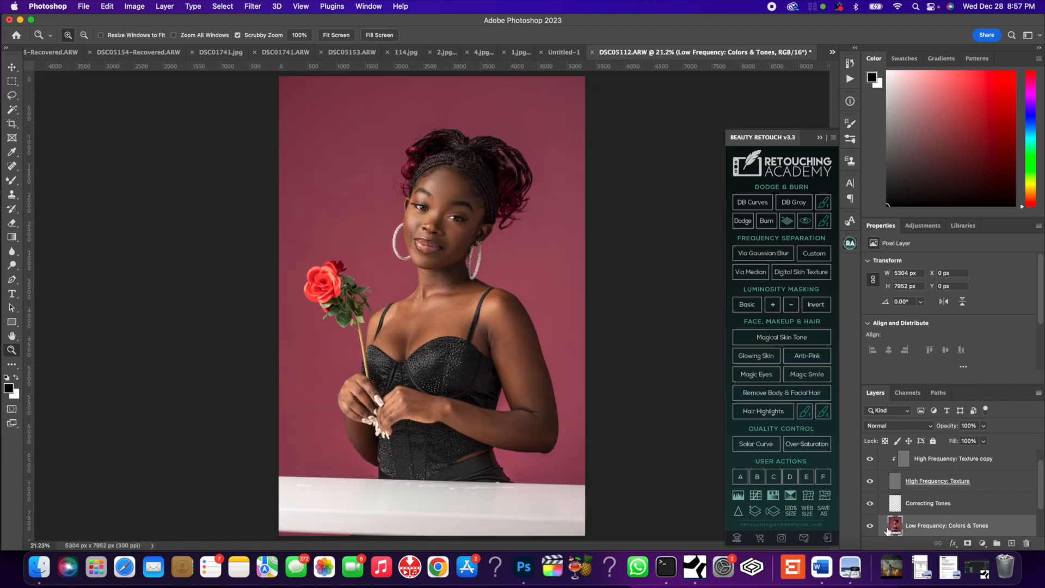
left_click(869, 526)
left_click(869, 527)
left_click(869, 527)
left_click(868, 527)
left_click(868, 527)
left_click(869, 527)
Step: Blend the skin tones of the neck and upper chest with the Mixer Brush, enlarging it to 247 px for the chest
left_click(477, 272)
left_click(443, 279)
left_click(445, 291)
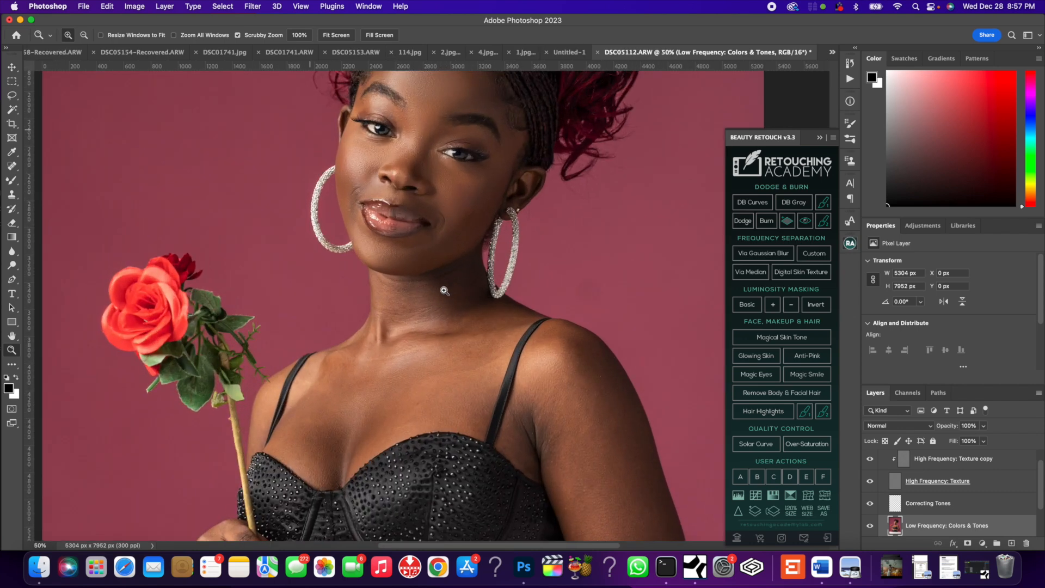
scroll(64, 163, "up", 2)
left_click(12, 180)
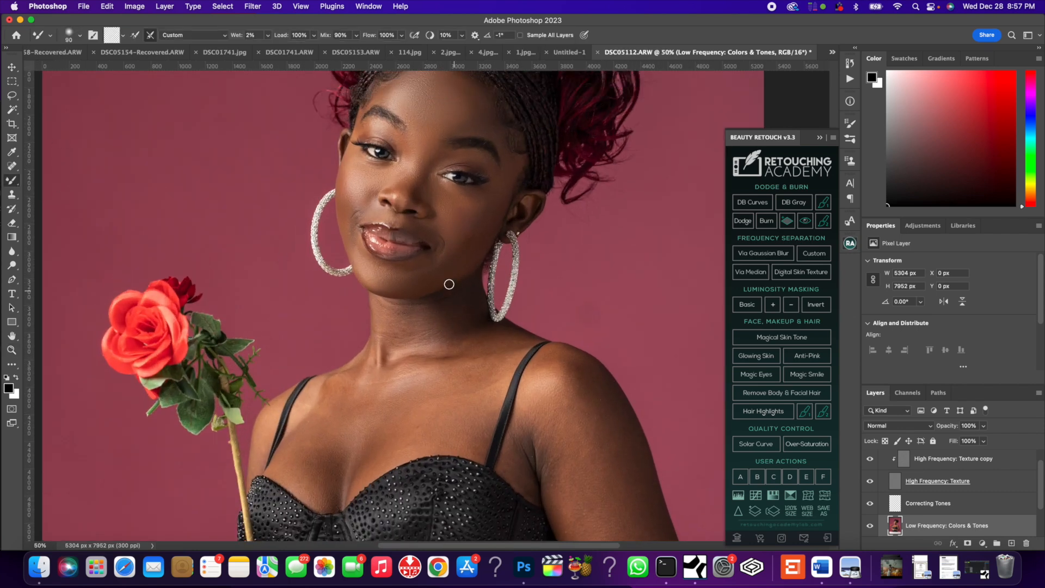
left_click_drag(421, 321, 464, 303)
left_click_drag(437, 312, 455, 313)
left_click_drag(465, 405, 479, 408)
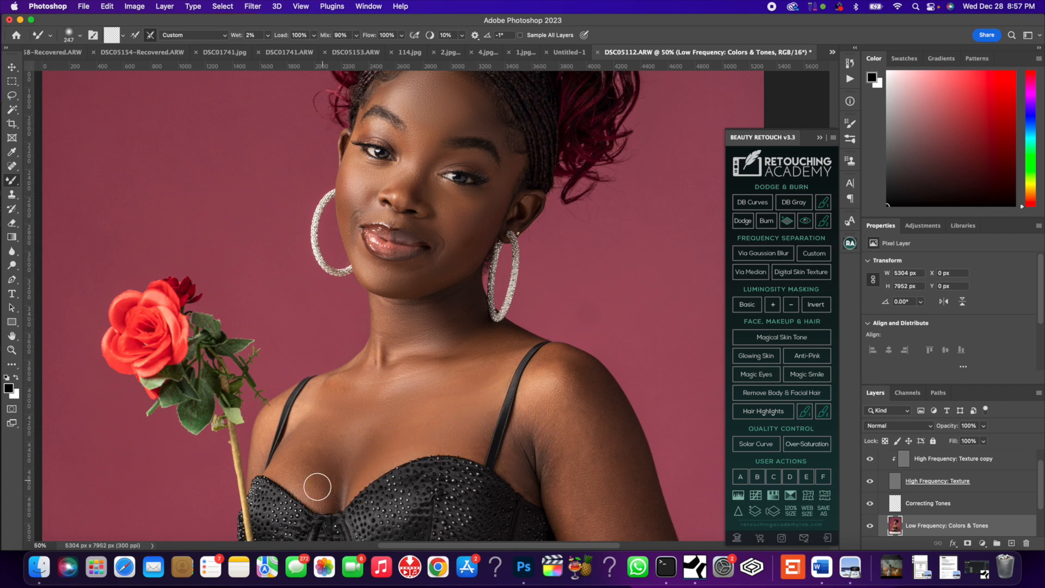
mouse_move(324, 407)
left_mouse_down()
mouse_move(306, 419)
mouse_move(314, 436)
mouse_move(327, 428)
mouse_move(300, 430)
left_mouse_up()
Step: Reduce the Mixer Brush to 90 px and blend the chest and shoulder skin around the dress strap nearest the rose
right_click(315, 426)
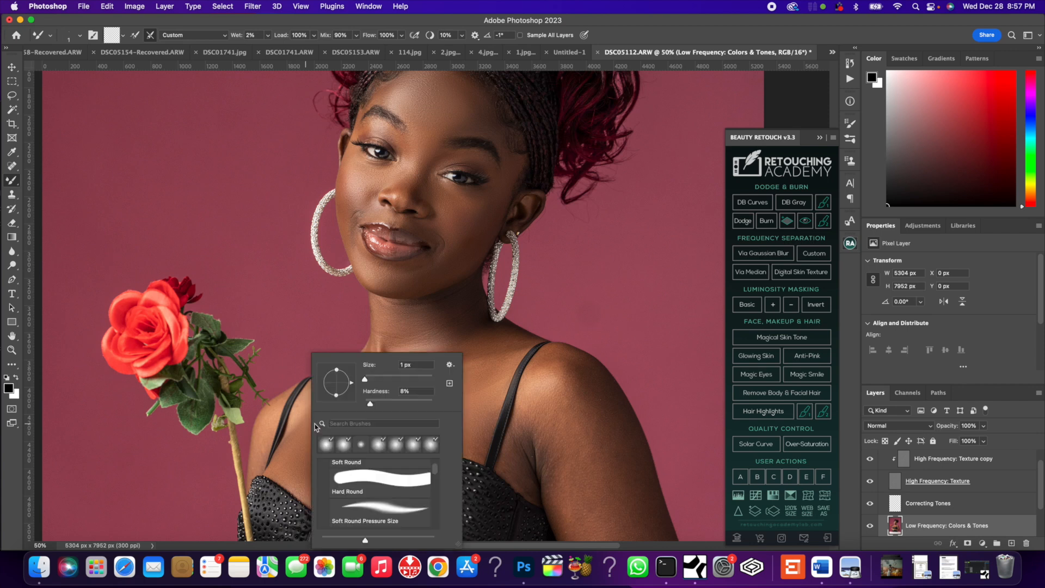
left_click(298, 418)
right_click(301, 419)
left_click(300, 420)
right_click(304, 417)
left_click(293, 419)
mouse_move(301, 408)
left_mouse_down()
mouse_move(312, 404)
mouse_move(313, 429)
left_mouse_up()
right_click(266, 425)
left_click(265, 422)
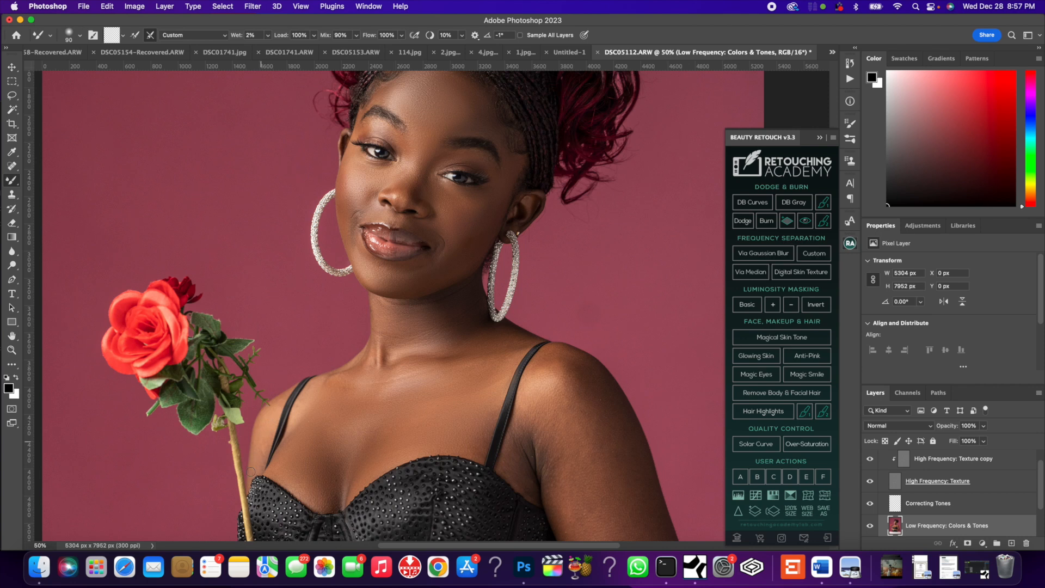
Step: Blend the skin tones of the shoulder, armpit and bent arm opposite the rose with the Mixer Brush at up to 265 px
scroll(381, 451, "down", 5)
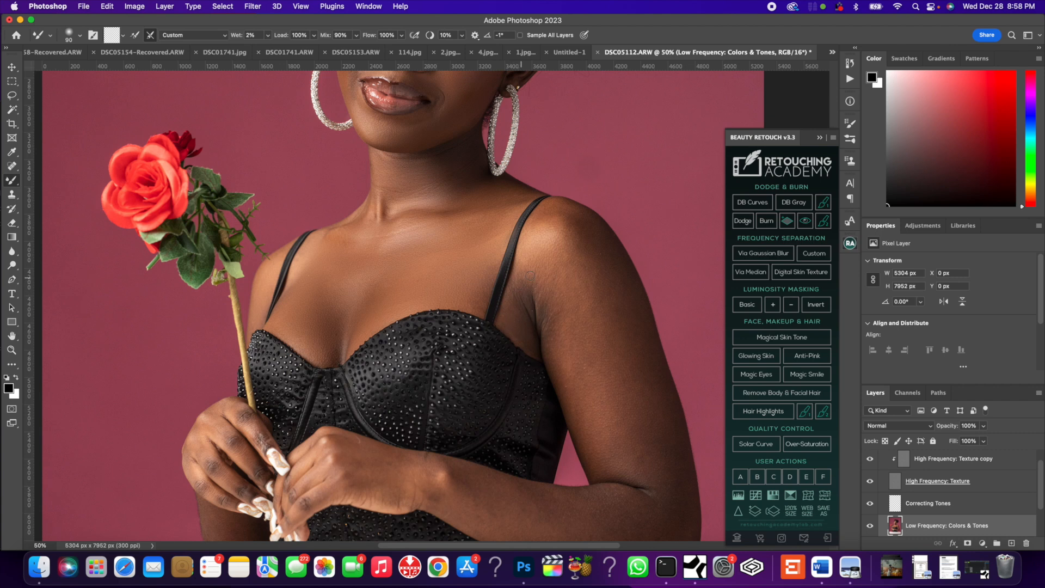
left_click_drag(536, 256, 539, 251, "ctrl+alt")
left_click_drag(605, 448, 611, 447, "ctrl+alt")
Step: Smooth the tones on the backs of both hands with the Mixer Brush, reducing its size for the hand holding the rose
scroll(660, 464, "down", 5)
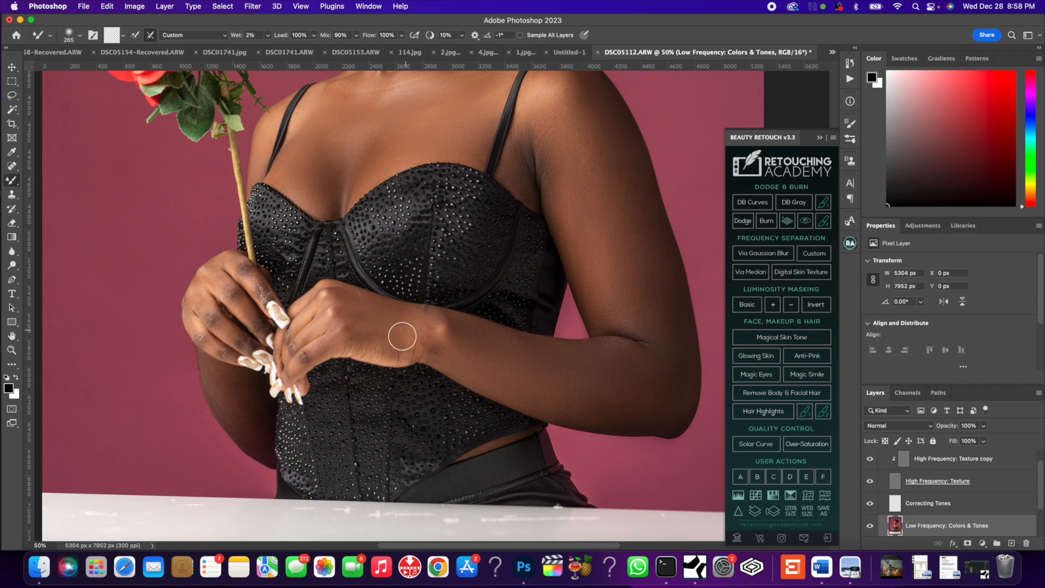
left_click_drag(379, 326, 325, 349)
left_click_drag(217, 280, 210, 269)
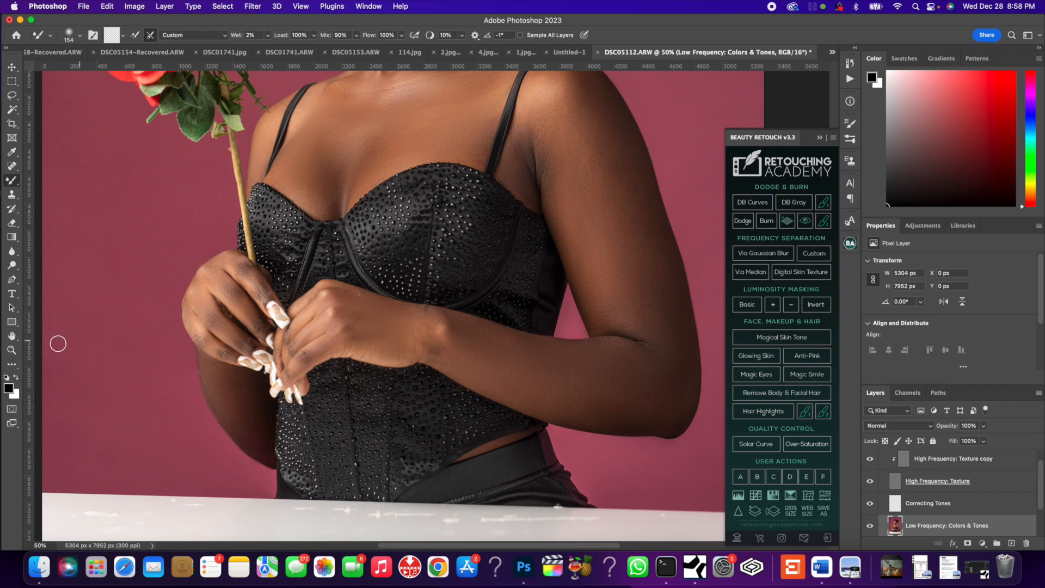
Step: Review the smoothed skin in full-frame view and close up on the face and chest at 50%
left_click(11, 350)
right_click(268, 276)
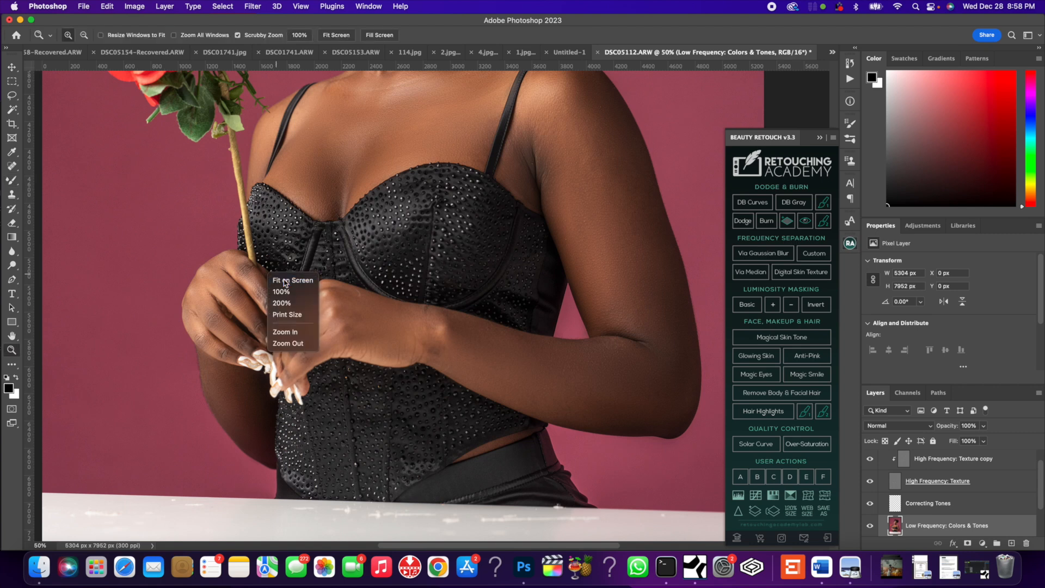
left_click(284, 281)
left_click_drag(481, 217, 505, 272)
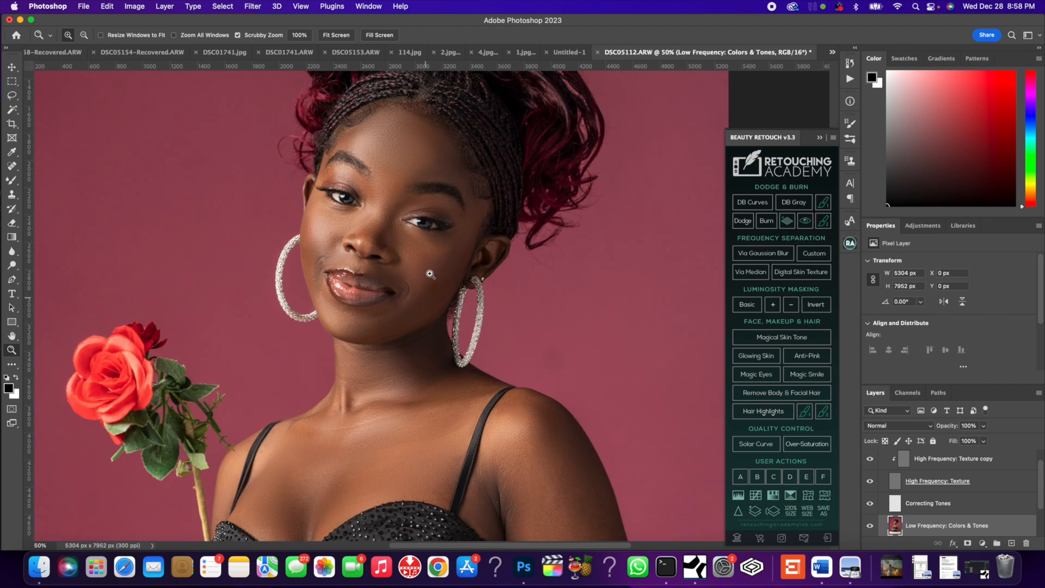
left_click(435, 207)
right_click(427, 255)
left_click(444, 264)
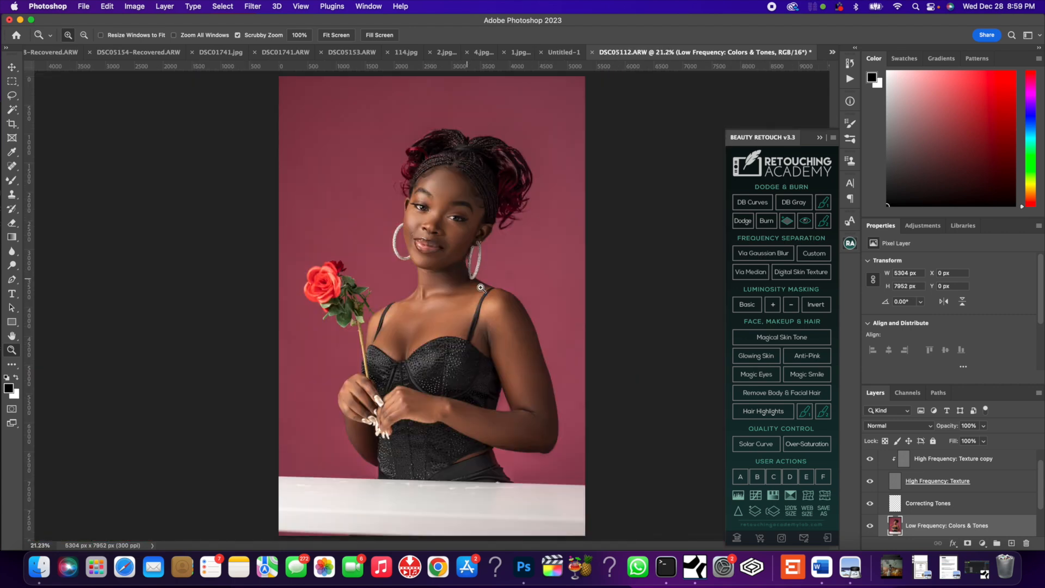
Step: Touch up the tones of the upper arm and forehead in full-frame view with the Mixer Brush
left_click(13, 183)
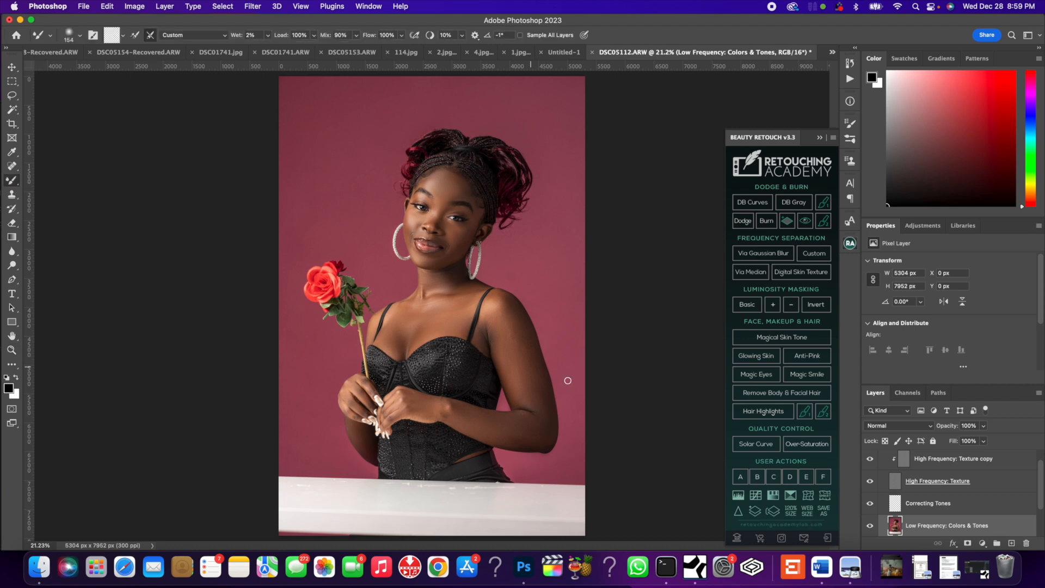
left_click_drag(504, 343, 512, 344)
left_click_drag(443, 183, 416, 188)
Step: Check the face close up at 66.7% and select the FS via Gaussian Blur group
left_click(12, 351)
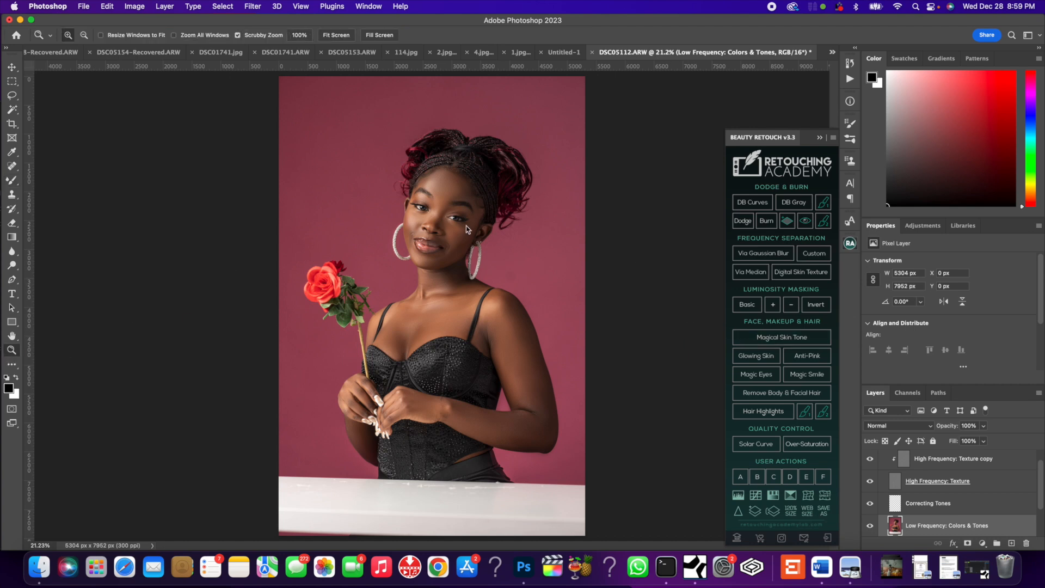
left_click(467, 220)
left_click(463, 215)
left_click(464, 212)
left_click(463, 207)
scroll(390, 200, "up", 1)
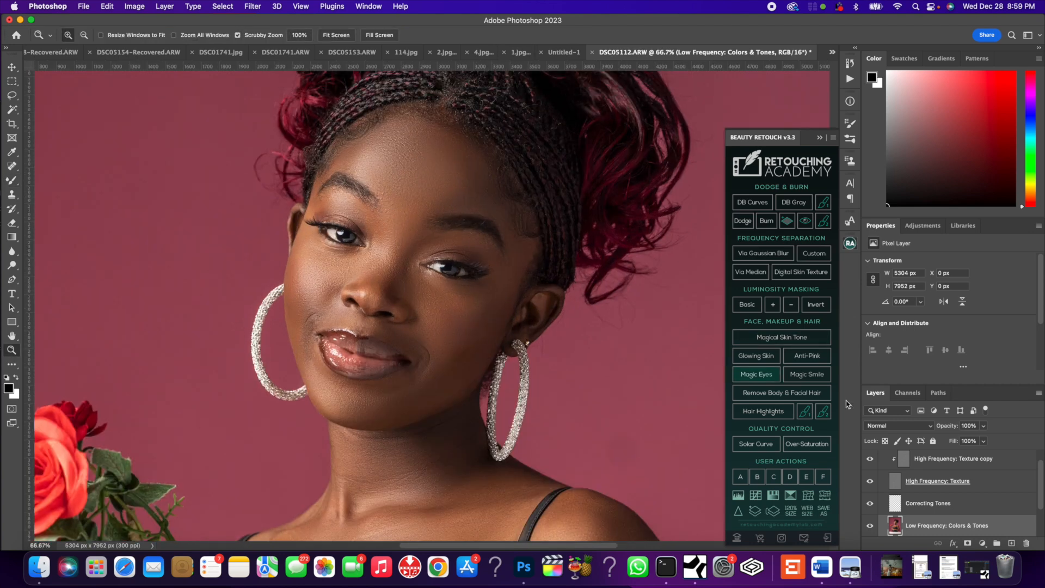
scroll(940, 494, "up", 1)
left_click(932, 460)
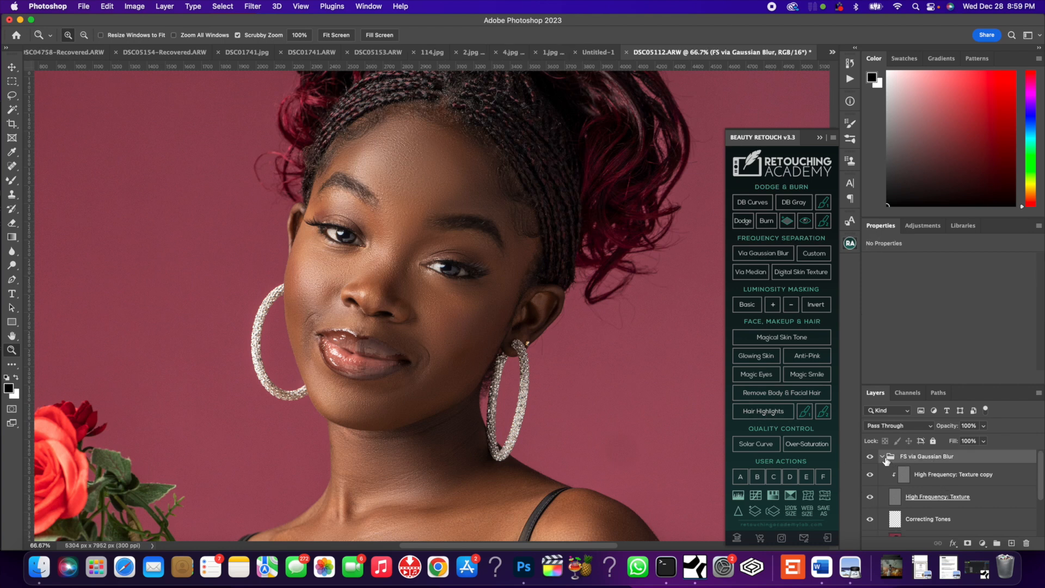
Step: Collapse the FS via Gaussian Blur group and inspect the smoothed face at 50%, 66.7% and 100% zoom
left_click(881, 456)
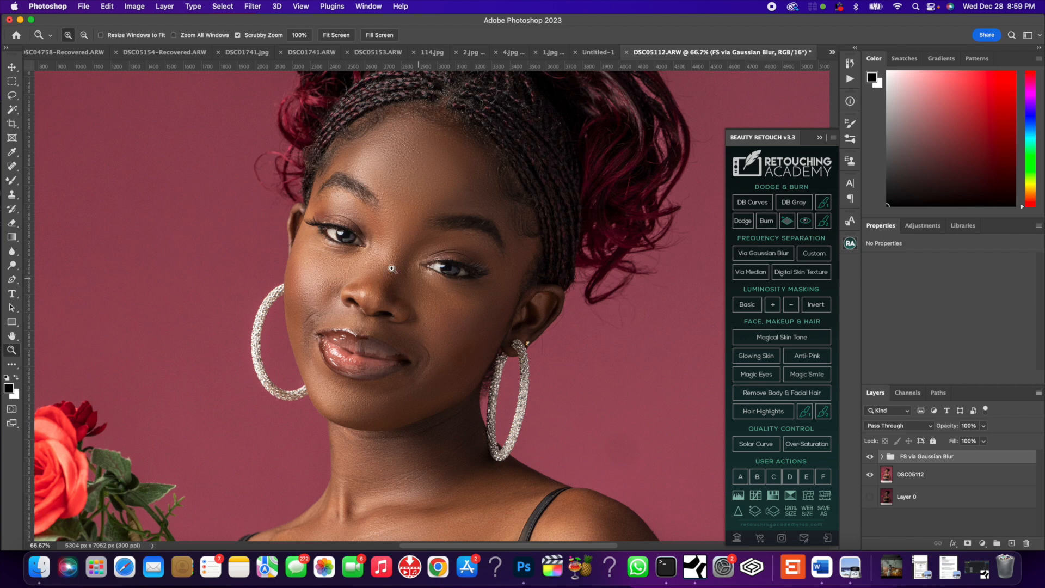
right_click(448, 191)
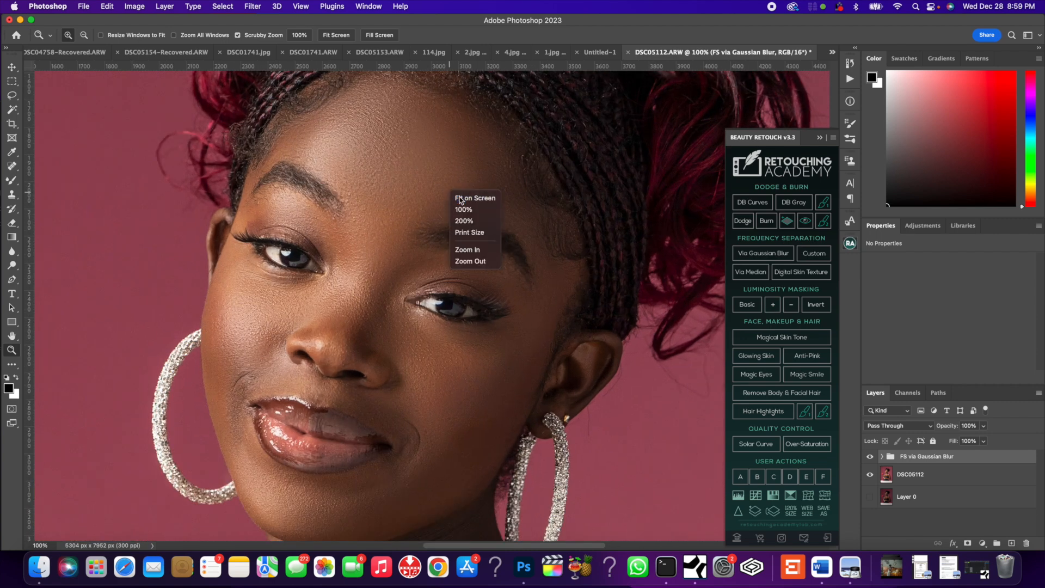
left_click(467, 197)
left_click_drag(460, 188, 459, 187)
left_click(459, 187)
left_click(460, 188)
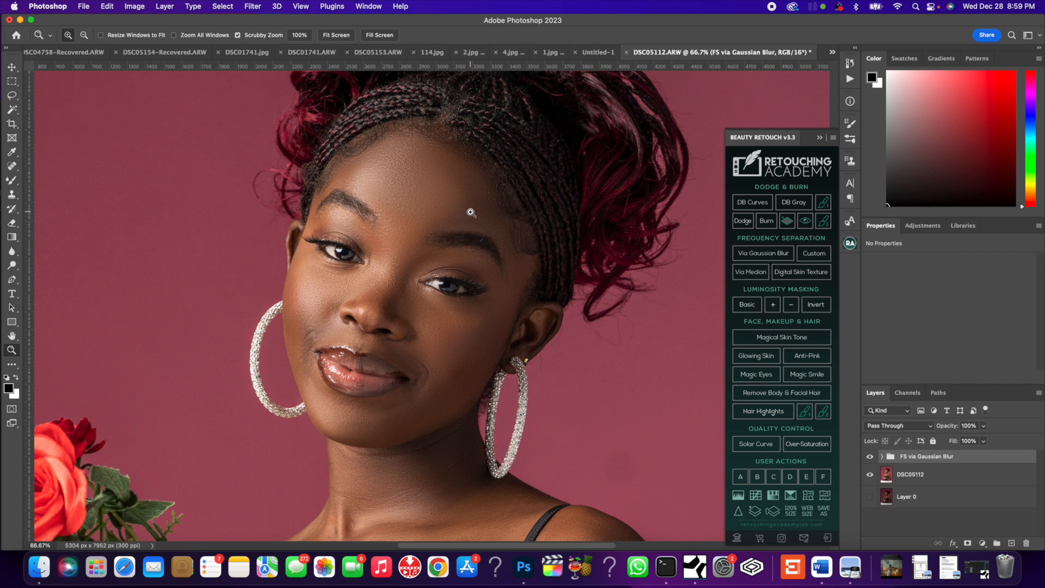
left_click(400, 223)
right_click(404, 222)
left_click(430, 226)
left_click(464, 207)
left_click(463, 207)
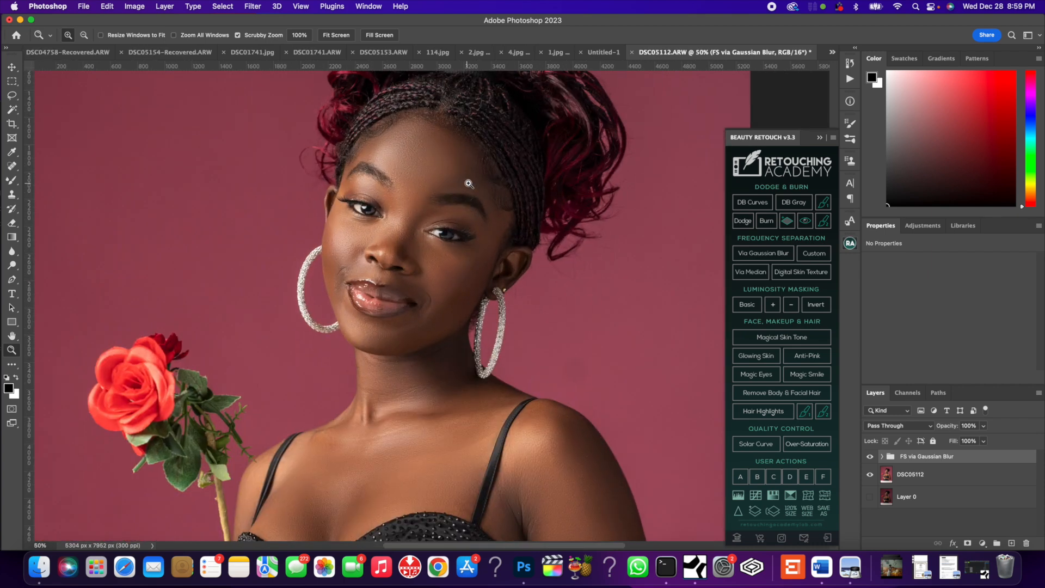
left_click(468, 184)
left_click(454, 197)
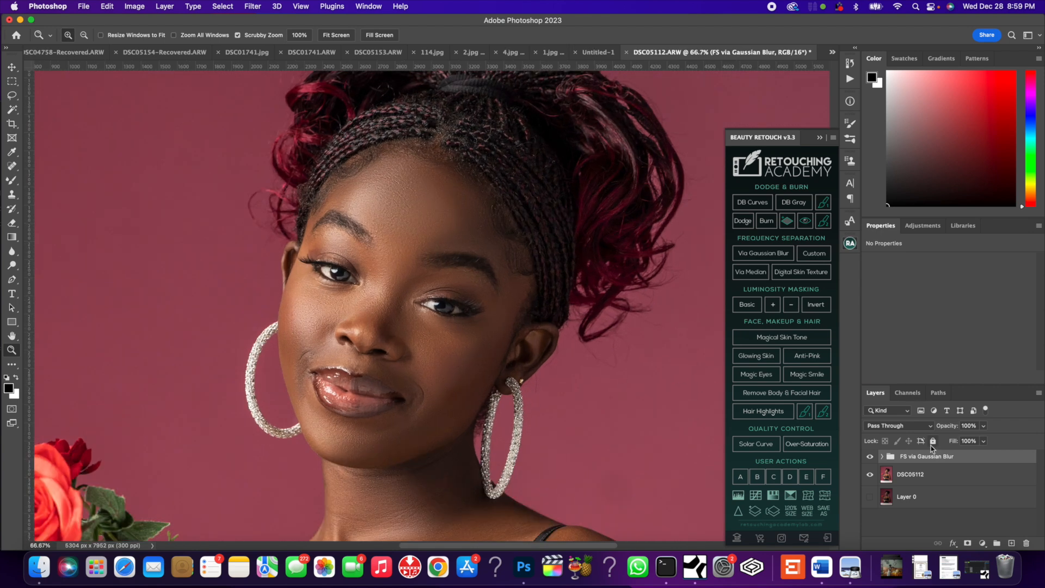
Step: Add the Beauty Retouch Dodge – Brighten curve group with a black mask and switch from the Mixer Brush to the standard Brush tool
left_click(743, 221)
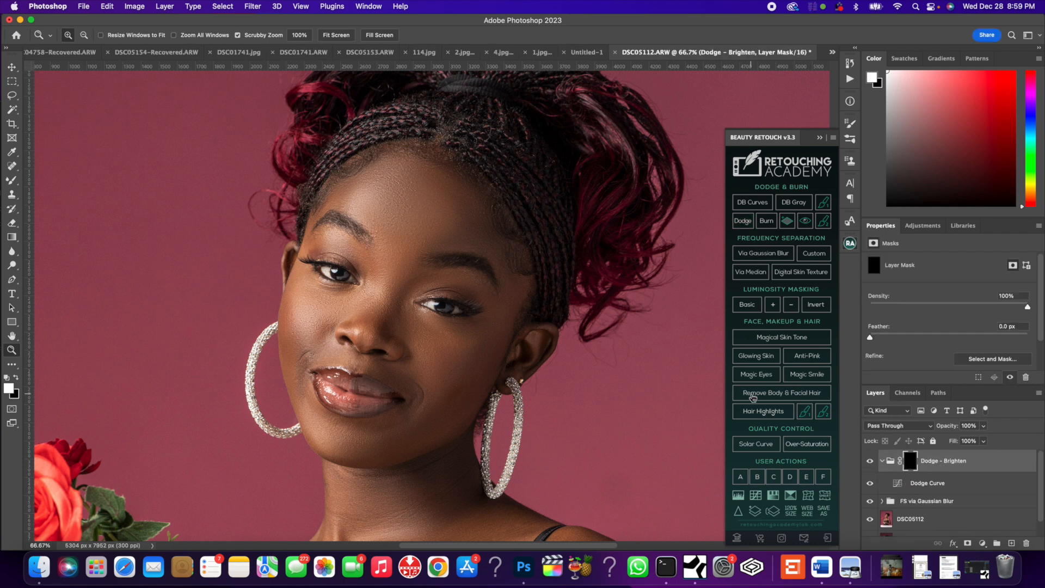
left_click(849, 79)
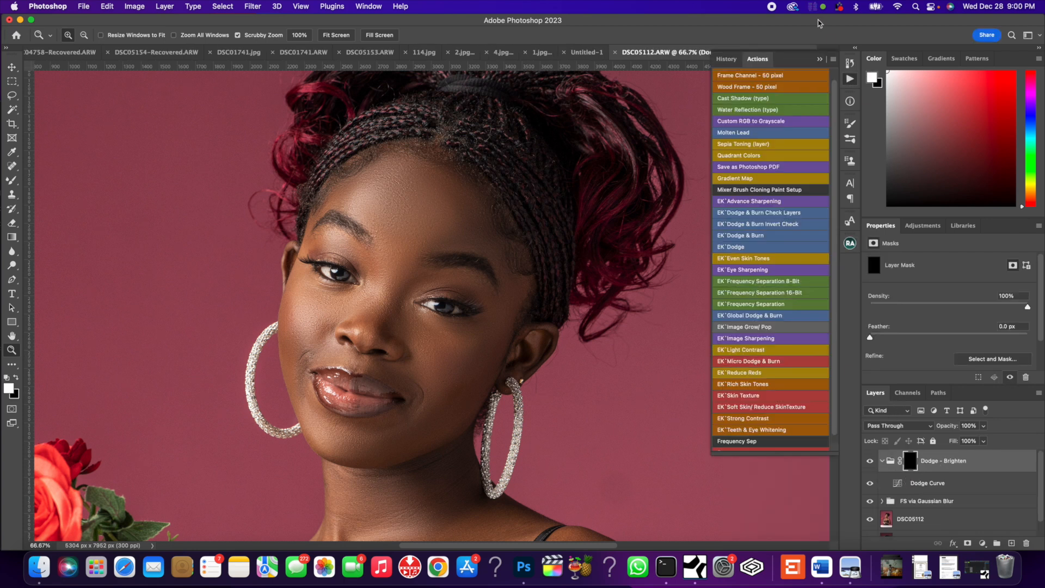
left_click(849, 80)
left_click(850, 243)
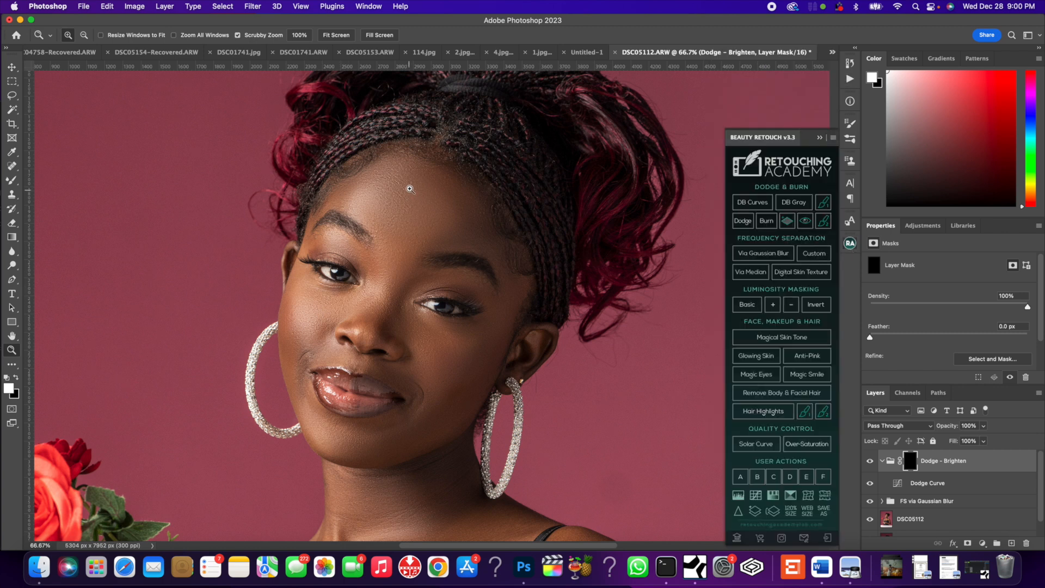
left_click(11, 181)
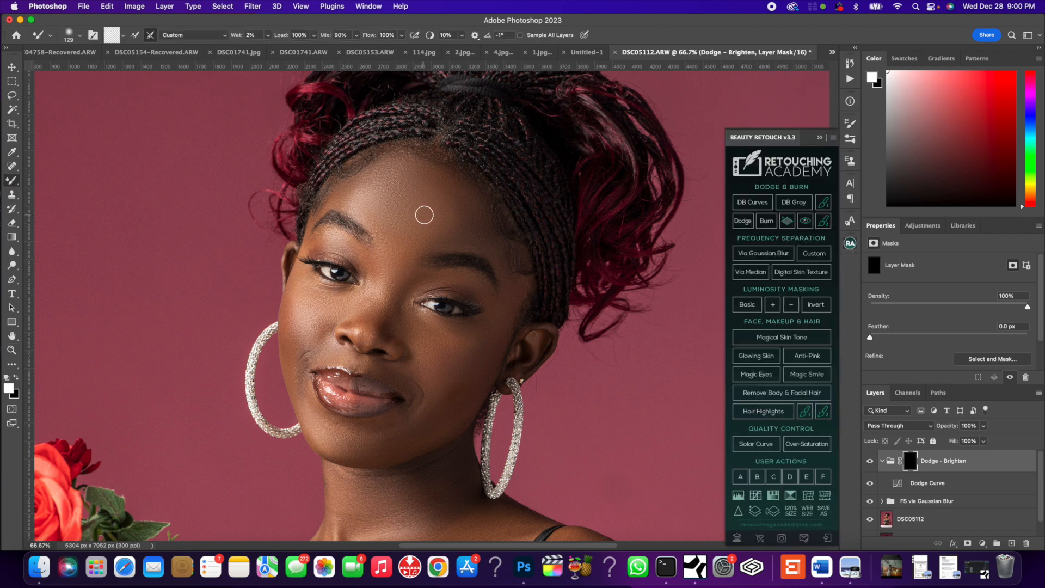
right_click(14, 180)
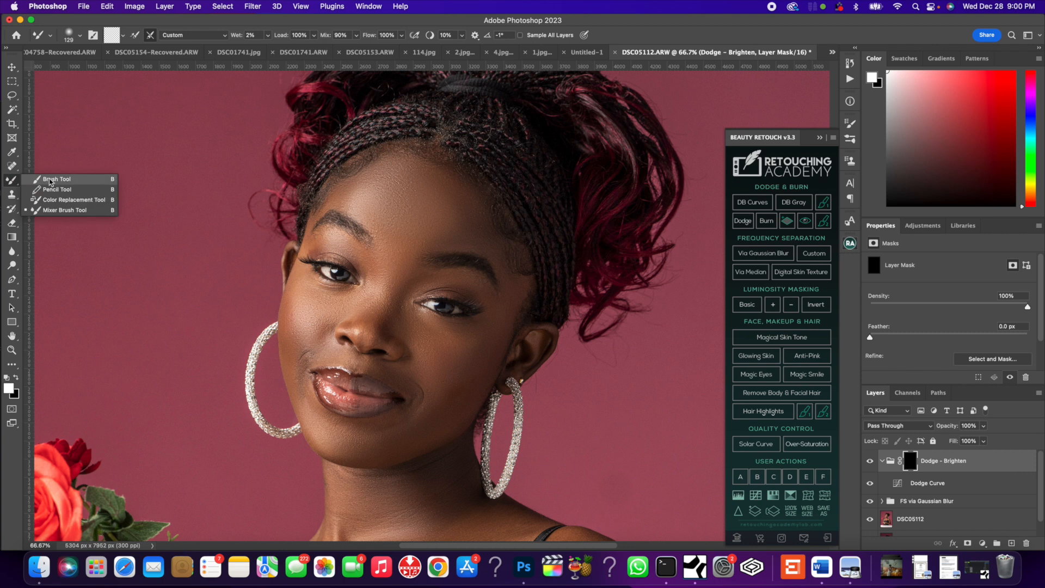
left_click(50, 182)
left_click_drag(515, 187, 429, 225)
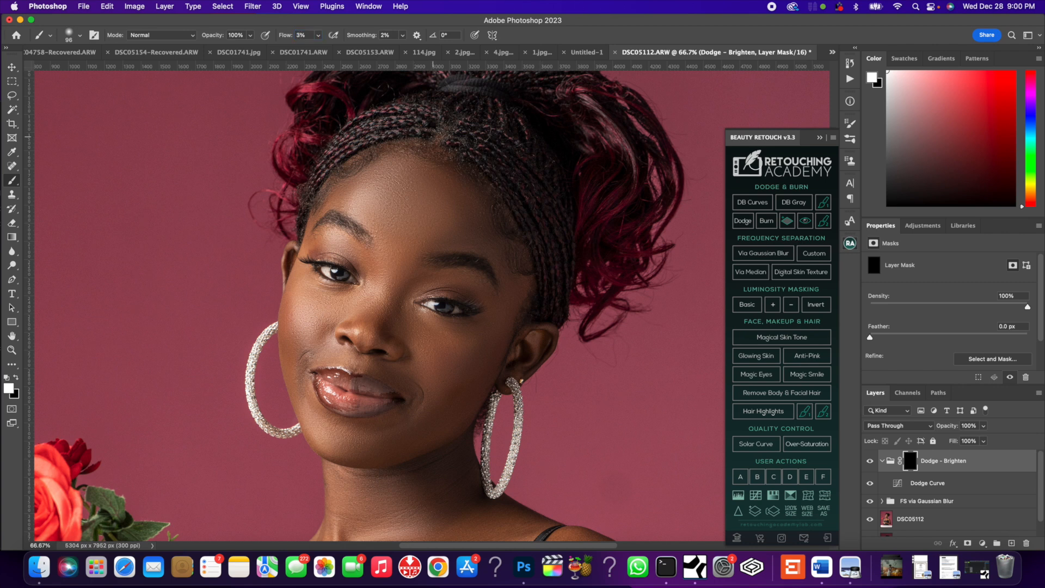
Step: Generate the D&B Gray Layer Set, look through its darken and brighten layers, and delete the set
scroll(471, 259, "down", 1)
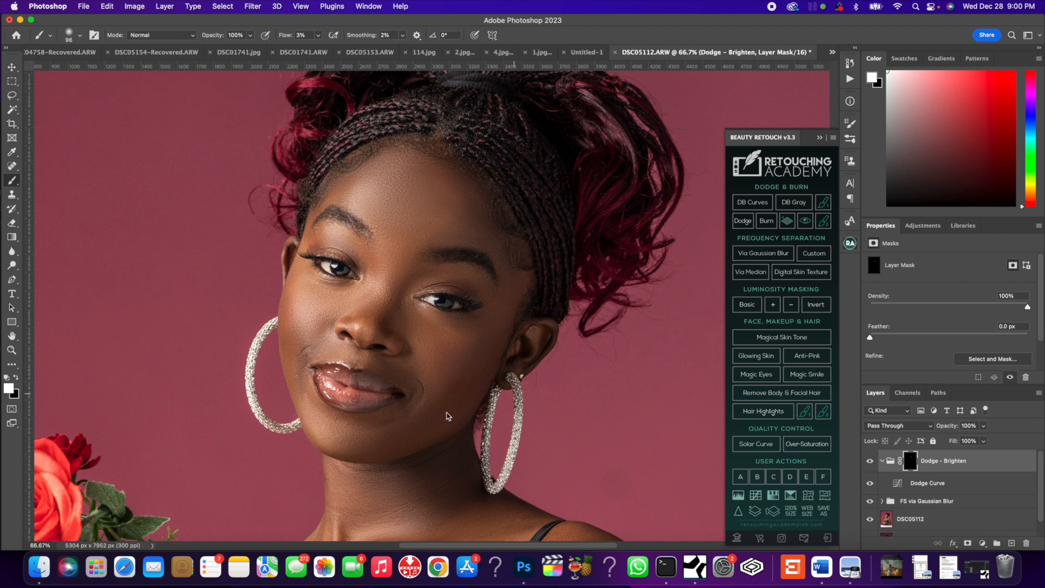
scroll(905, 422, "up", 3)
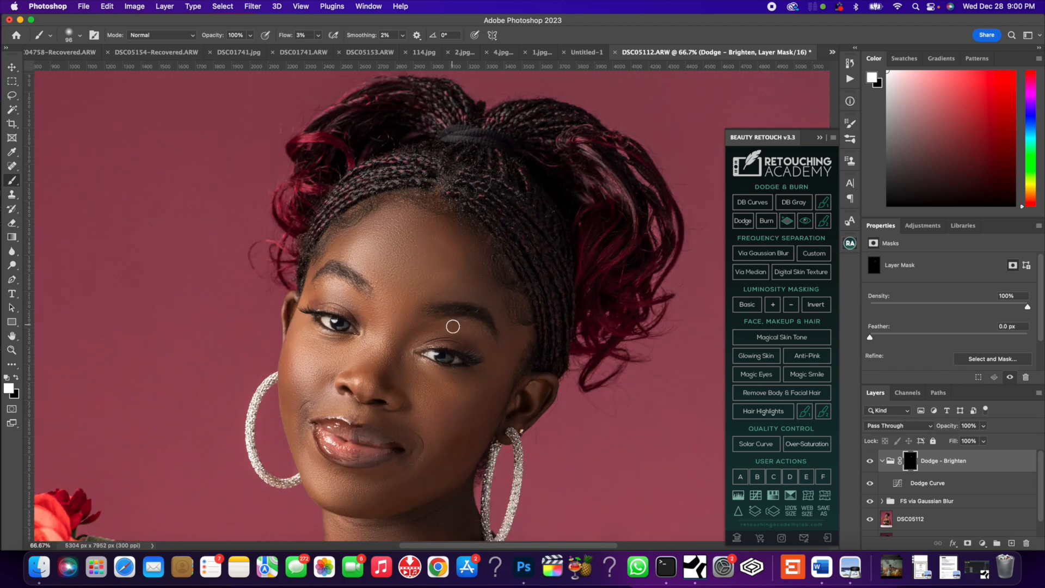
scroll(453, 327, "down", 3)
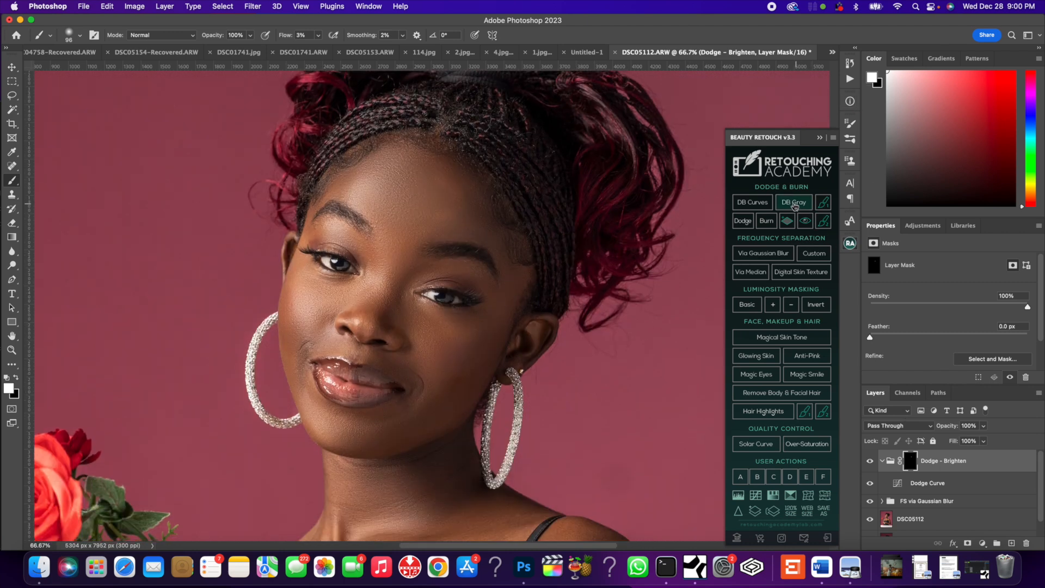
left_click(794, 210)
left_click(808, 209)
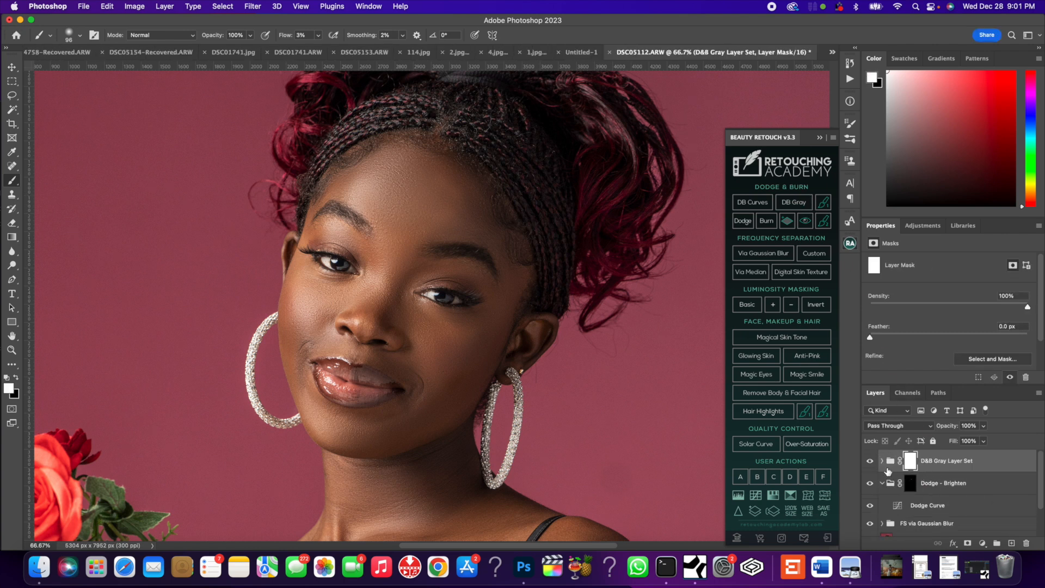
left_click(882, 462)
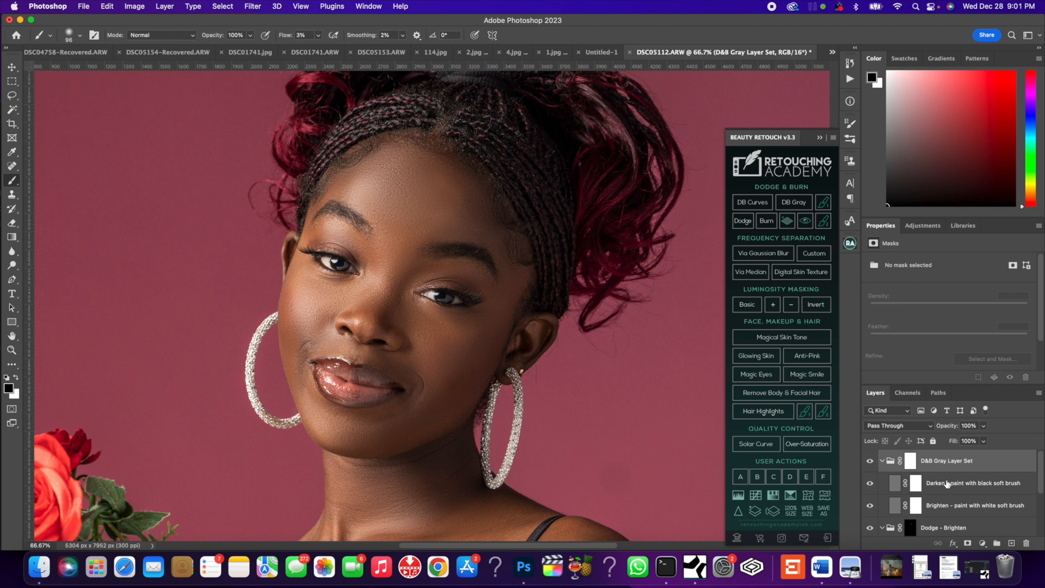
left_click(882, 462)
left_click(939, 489)
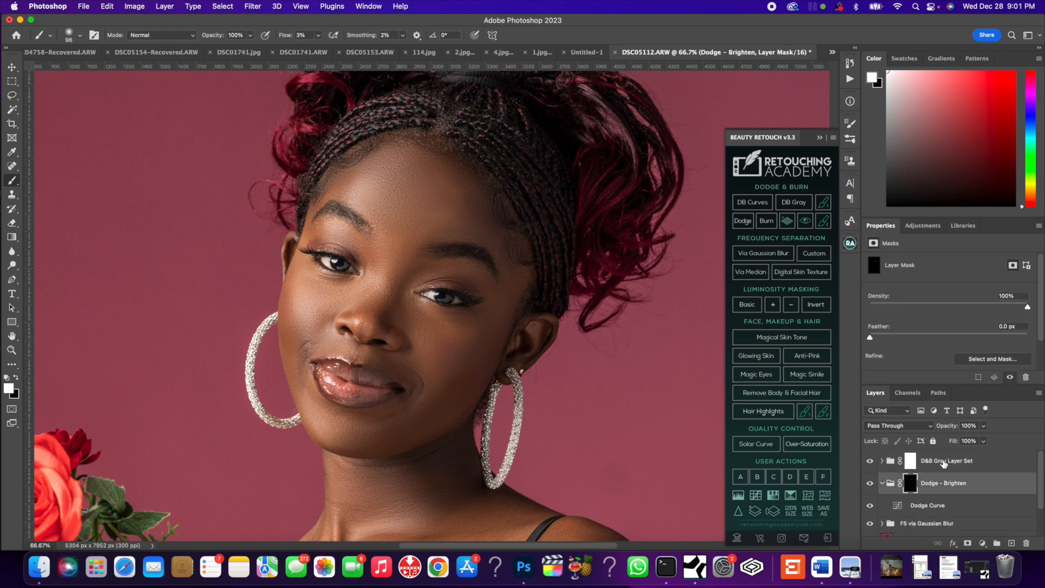
left_click(944, 463)
key("Delete")
key("Delete")
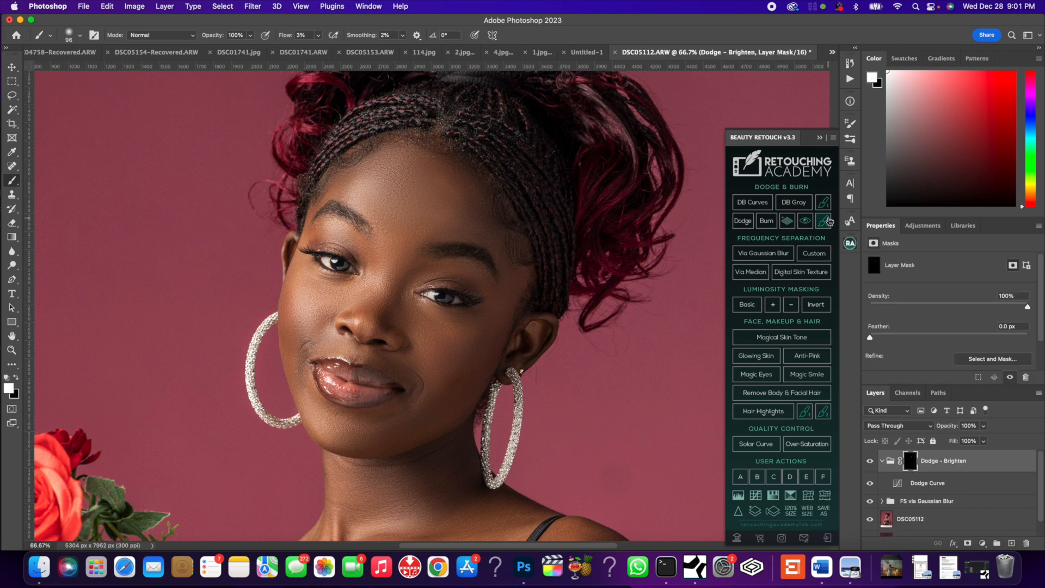
Step: Generate the DB Curves dodge-and-burn set with its black-and-white visual aid and collapse the Visual Aid – DELETE group
left_click(761, 202)
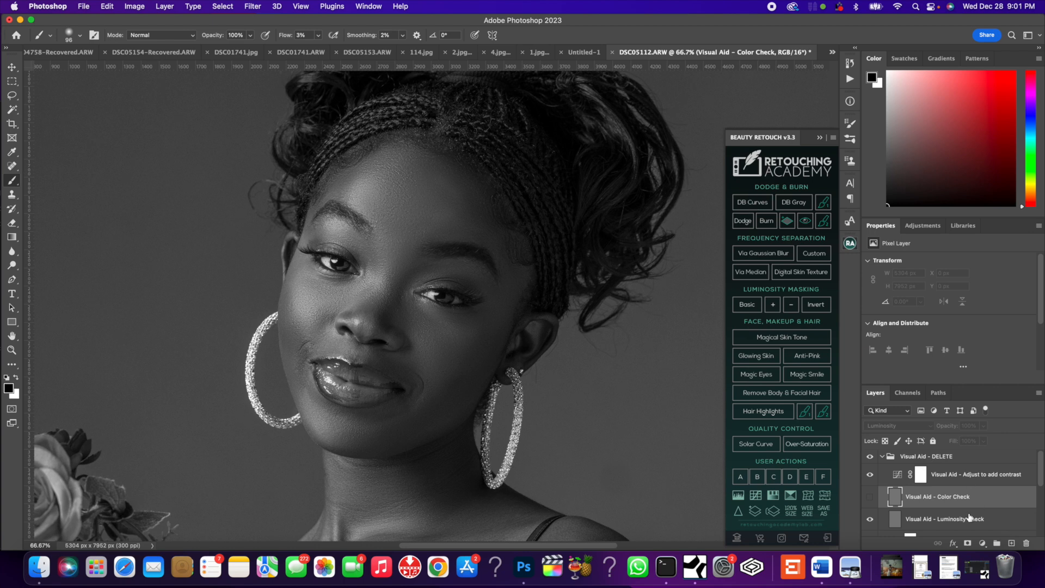
left_click(869, 497)
left_click(882, 457)
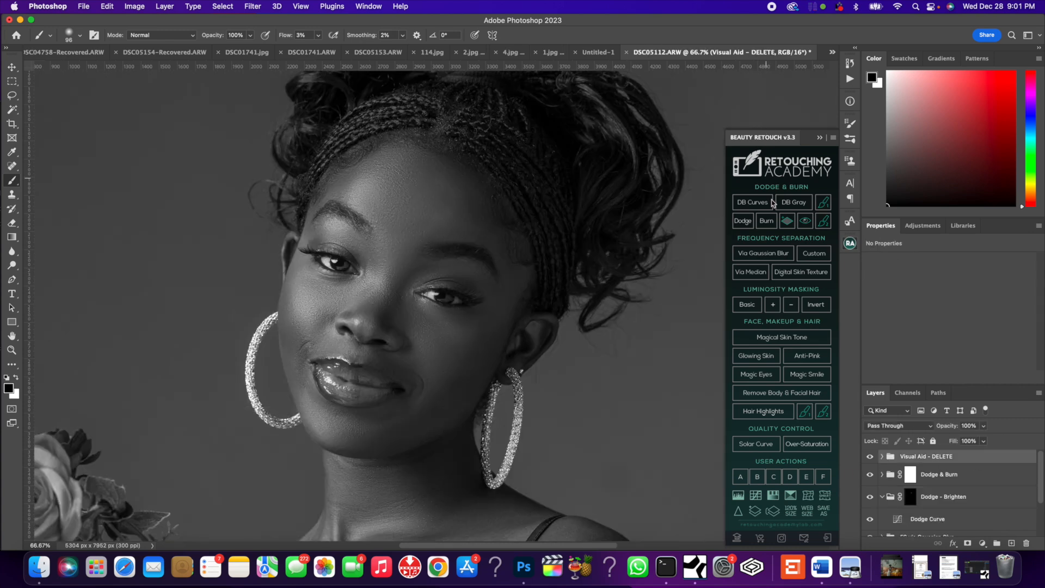
Step: Paint white at 3% flow on the Dodge – Brighten mask to lighten dark patches around the eyes and cheeks
scroll(449, 312, "down", 2)
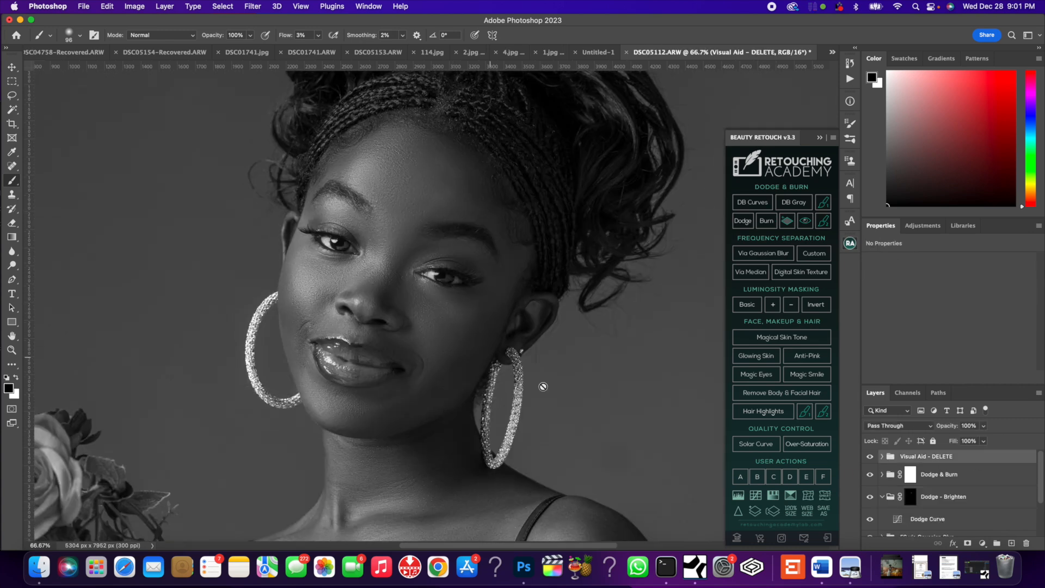
left_click(915, 495)
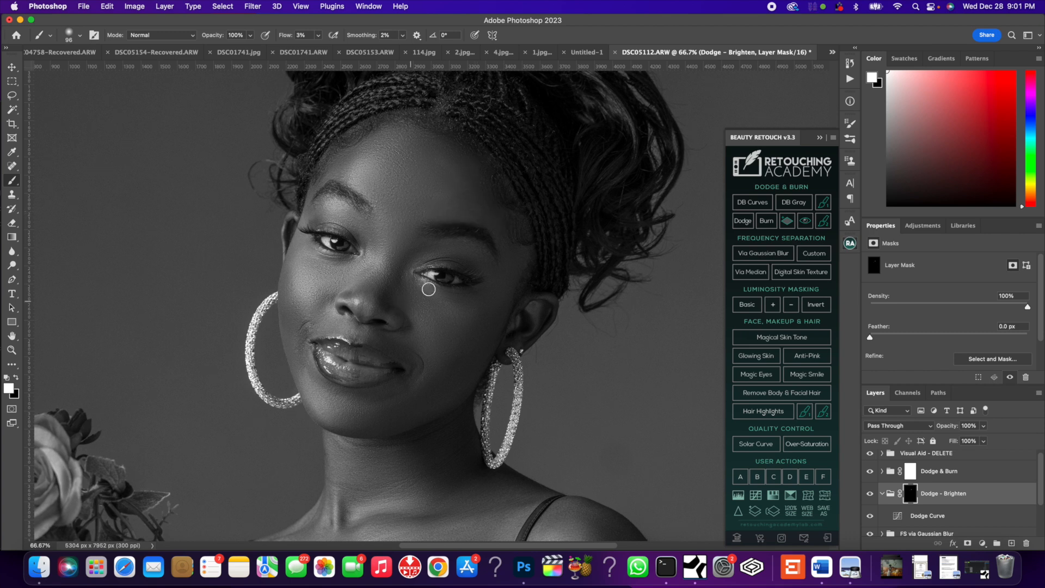
scroll(923, 473, "down", 1)
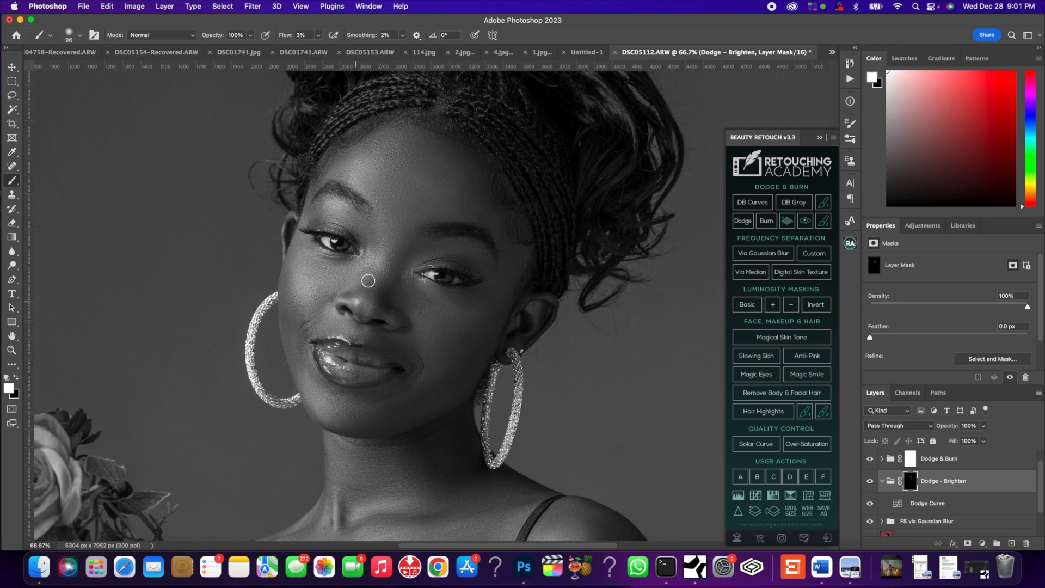
scroll(381, 349, "down", 3)
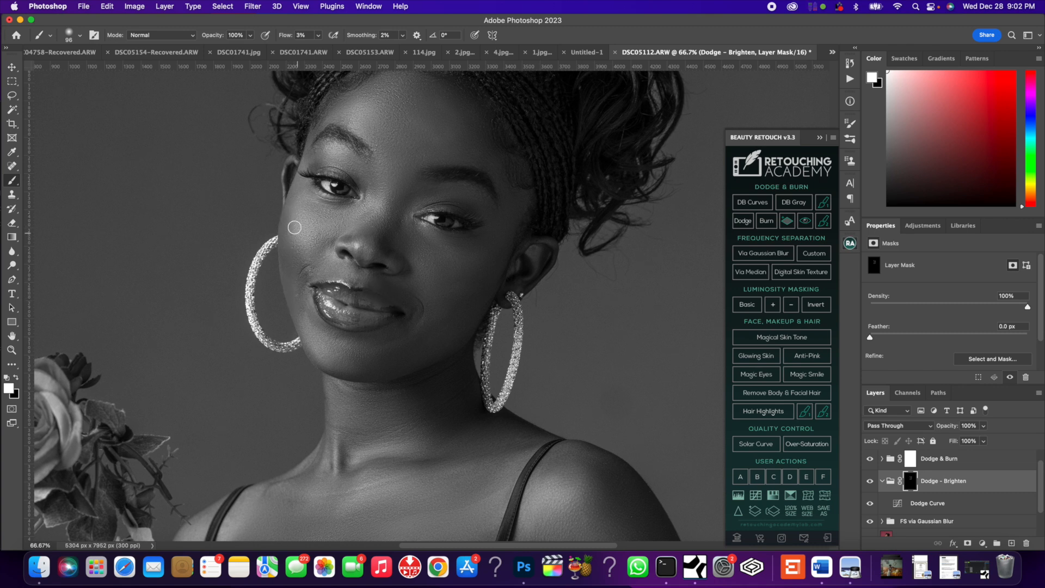
scroll(426, 245, "up", 3)
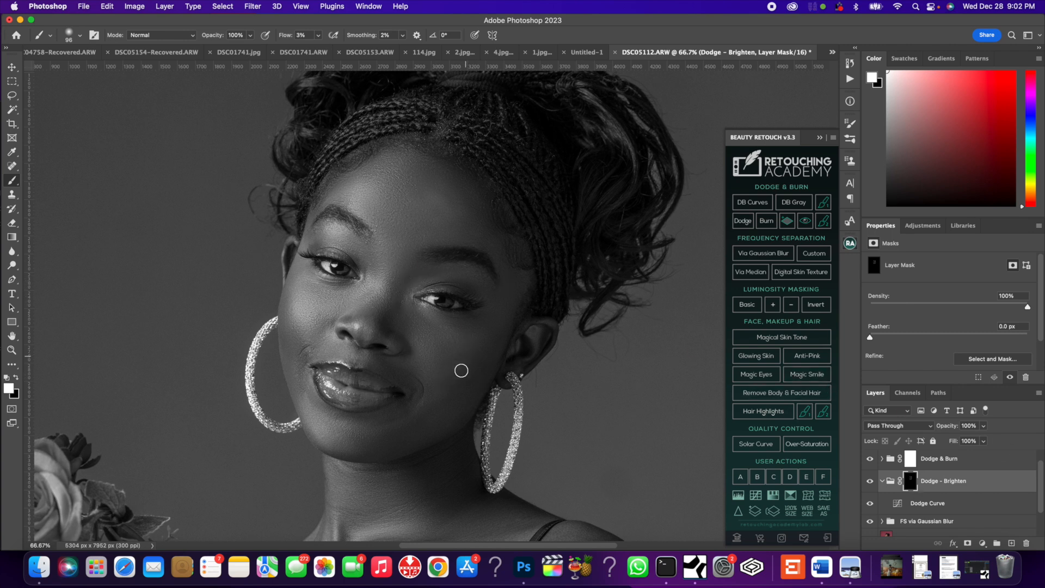
scroll(901, 486, "up", 1)
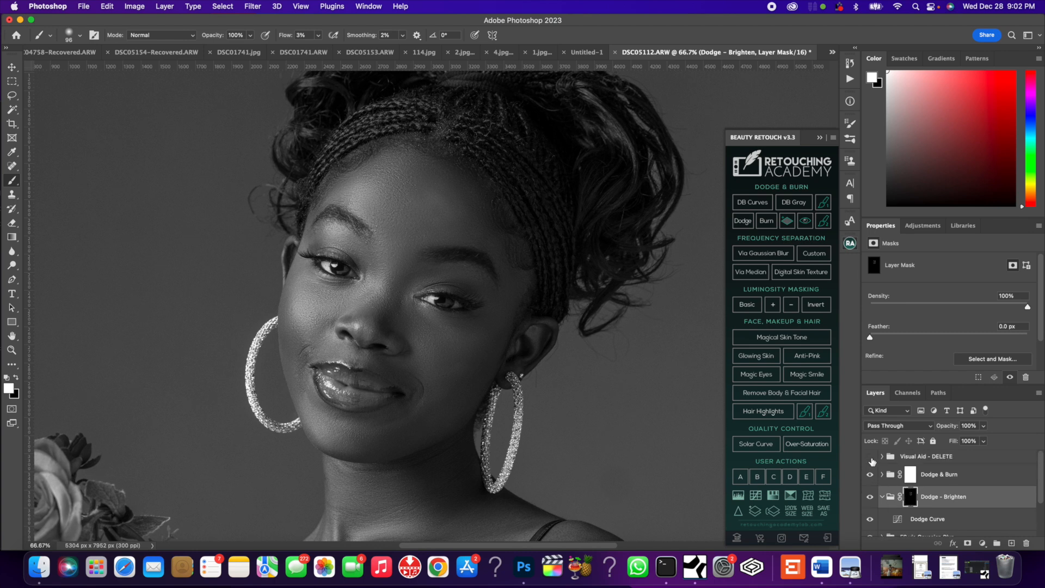
Step: Hide the Visual Aid – DELETE group and compare the face with and without the Dodge – Brighten group
left_click(871, 458)
left_click(870, 458)
left_click(871, 458)
left_click(870, 498)
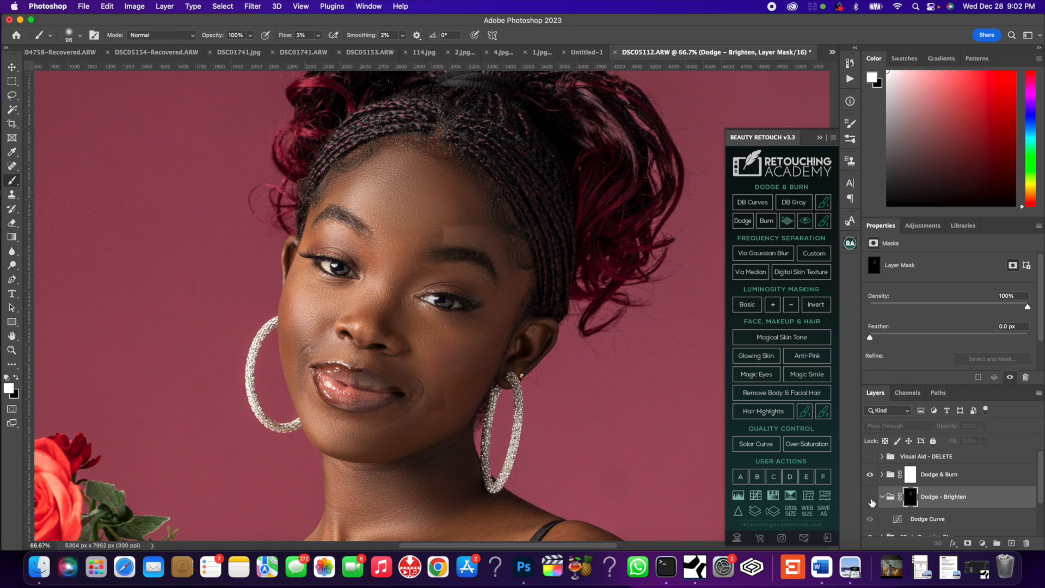
left_click(871, 497)
left_click(870, 497)
left_click(870, 498)
left_click(870, 497)
left_click(870, 498)
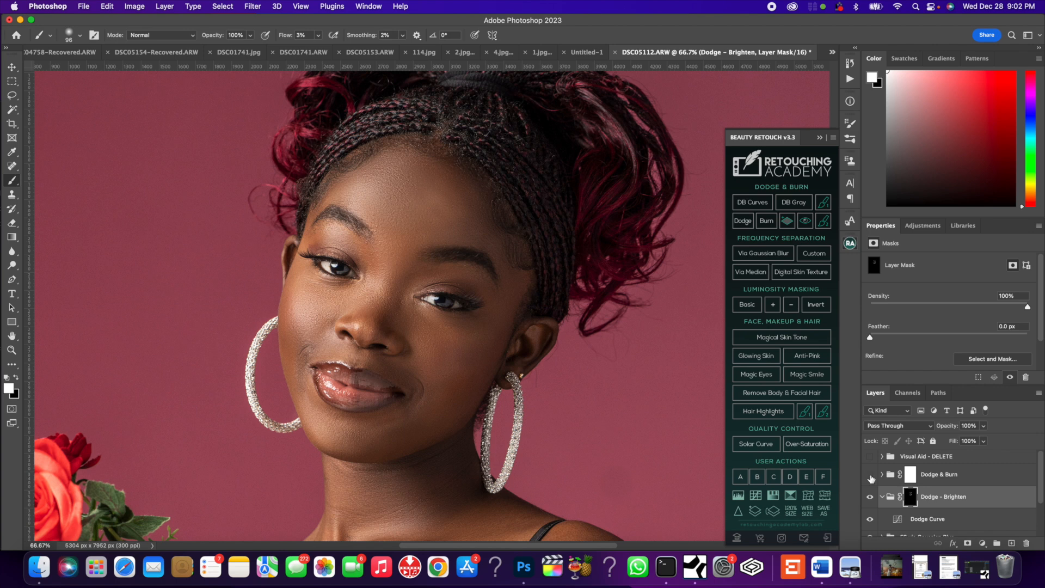
Step: Add the Burn – Darken curve group, move the Visual Aid – DELETE group above it and show the visual aid again
left_click(766, 224)
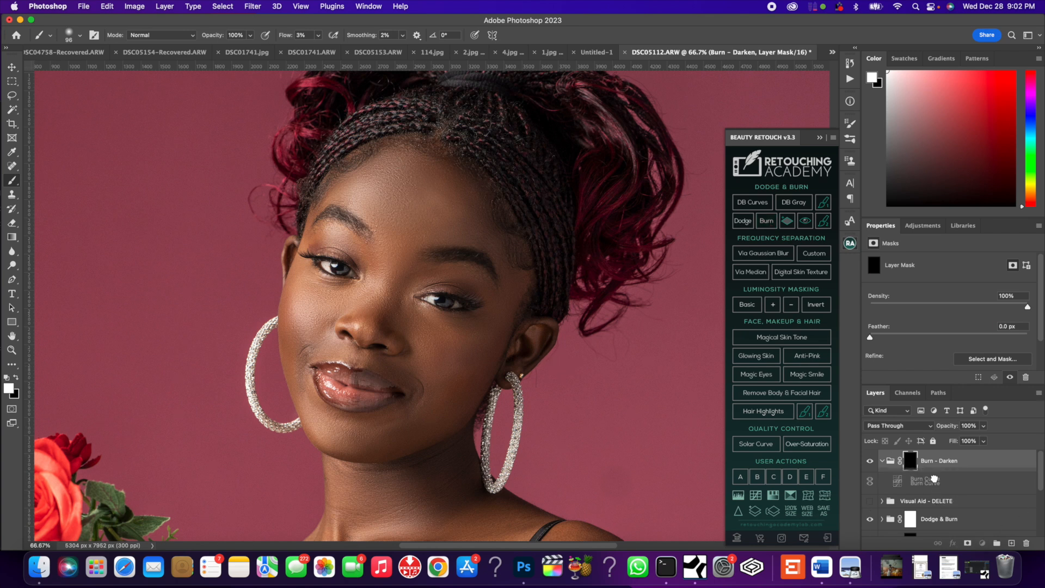
left_click(932, 482)
mouse_move(940, 500)
left_mouse_down()
mouse_move(944, 461)
mouse_move(932, 457)
left_mouse_up()
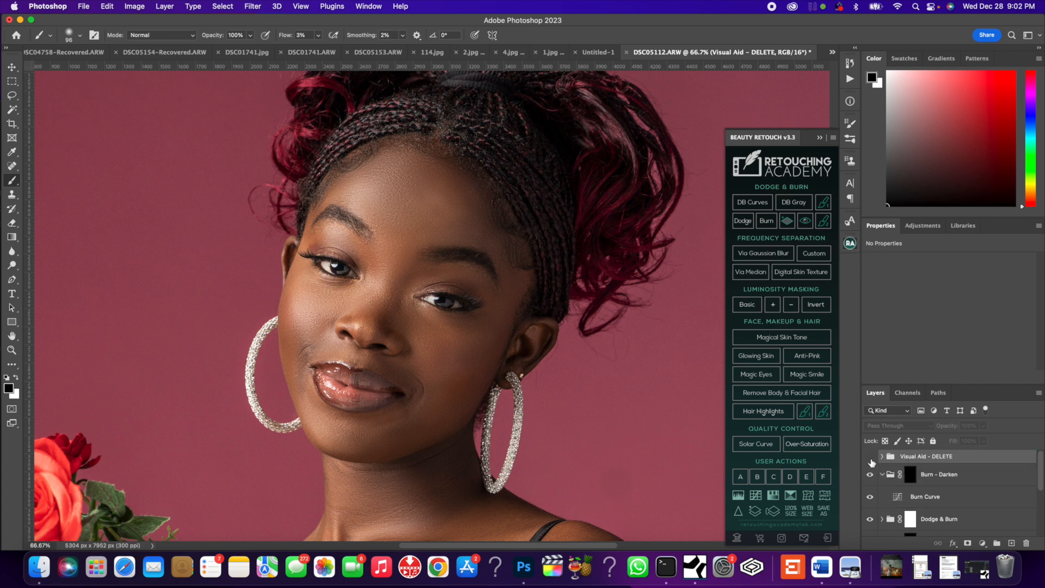
left_click(869, 456)
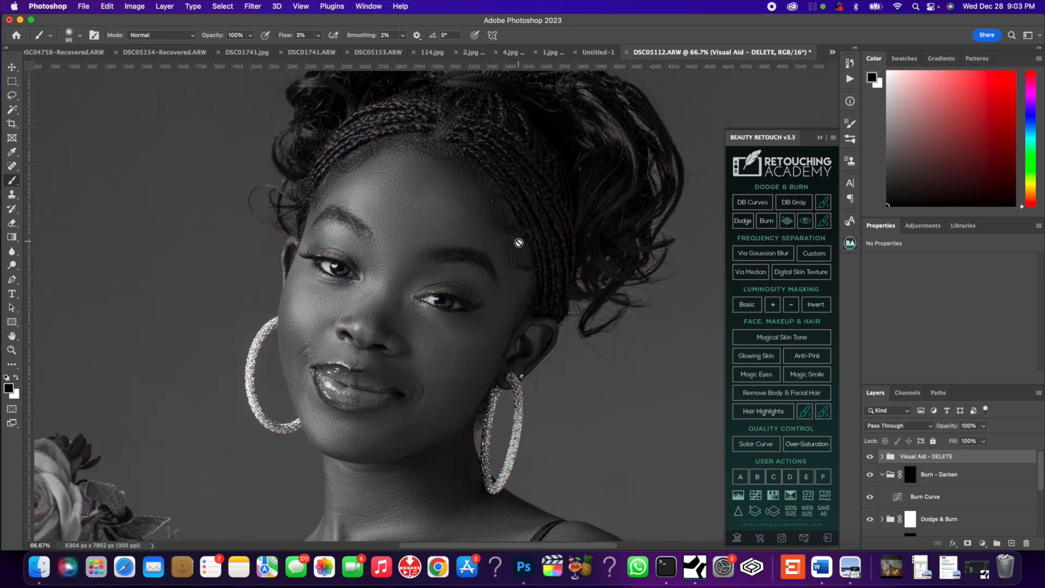
Step: Set the brush flow to 2% and paint on the Burn – Darken mask over the forehead above the eyebrow
scroll(599, 289, "up", 2)
left_click(907, 476)
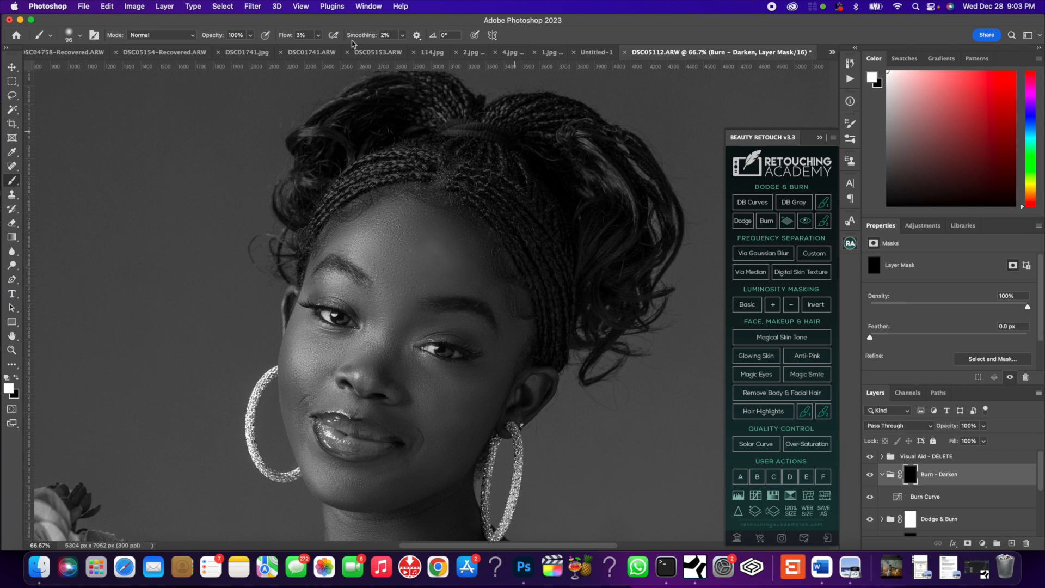
left_click(299, 36)
key("Return")
left_click_drag(446, 270, 445, 271)
Step: Select the Dodge – Brighten mask and hide the Visual Aid – DELETE group to view the face in color
scroll(945, 508, "down", 2)
left_click(911, 514)
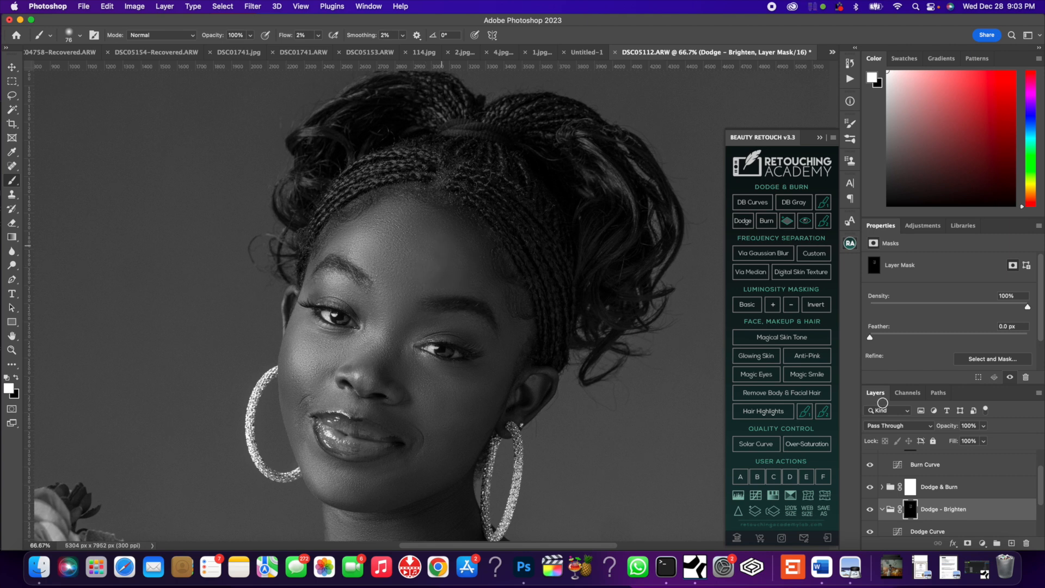
scroll(923, 486, "up", 2)
scroll(928, 486, "down", 1)
scroll(929, 489, "up", 1)
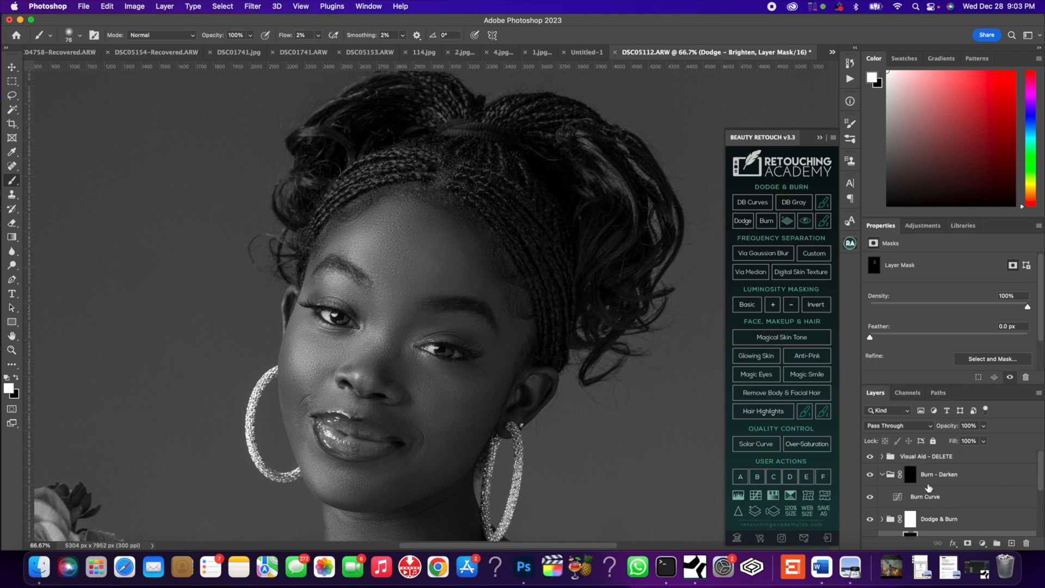
left_click(871, 457)
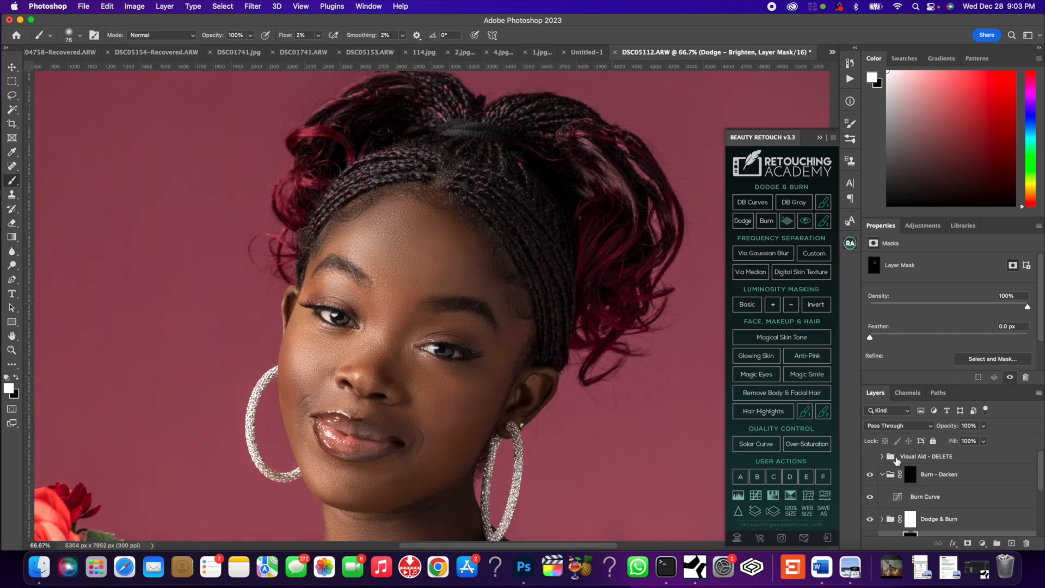
Step: Fit the whole image on screen and compare it with and without the Dodge – Brighten group
left_click(11, 351)
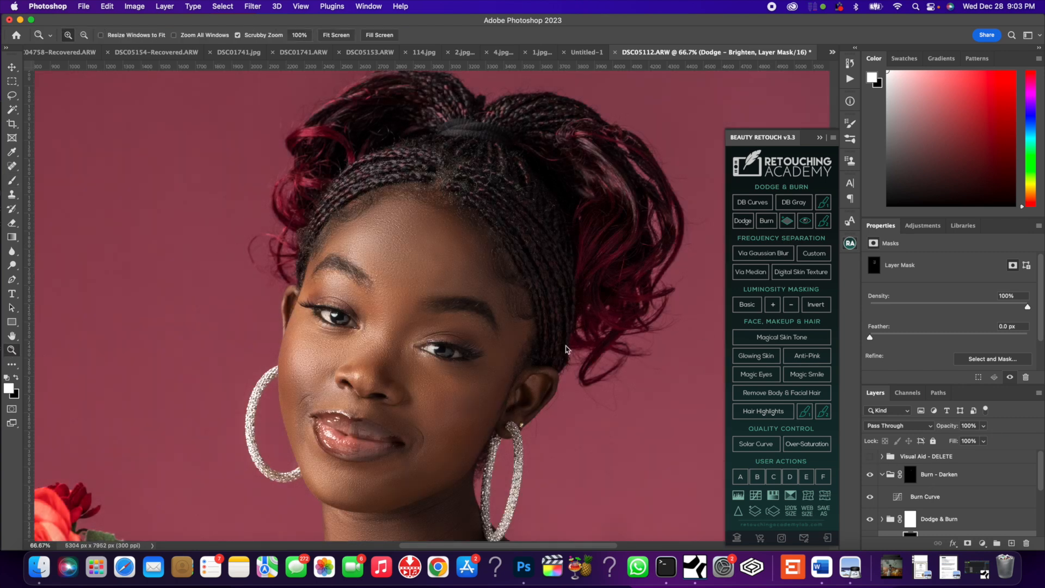
right_click(550, 339)
left_click(561, 342)
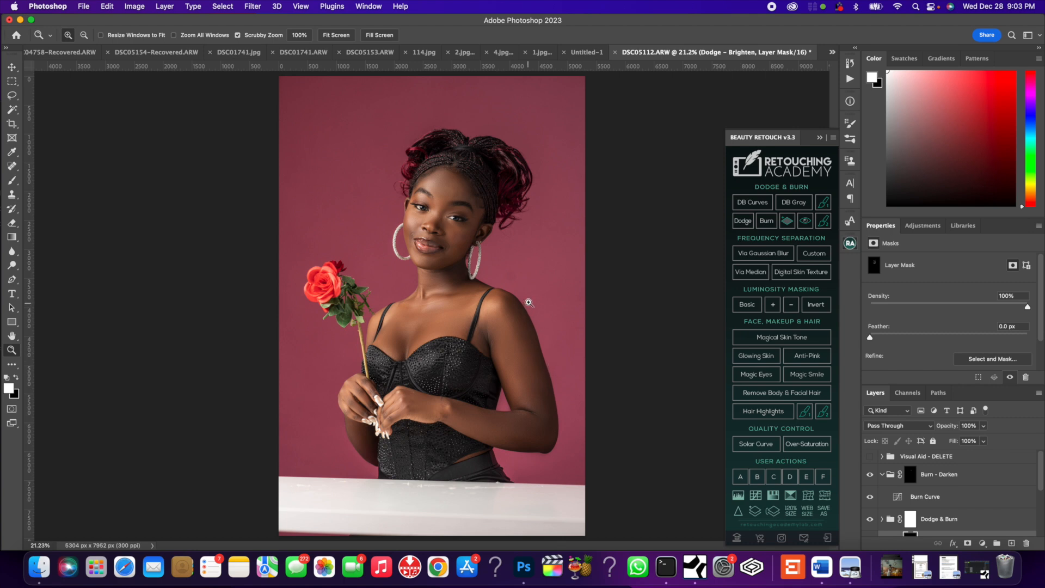
scroll(950, 484, "down", 2)
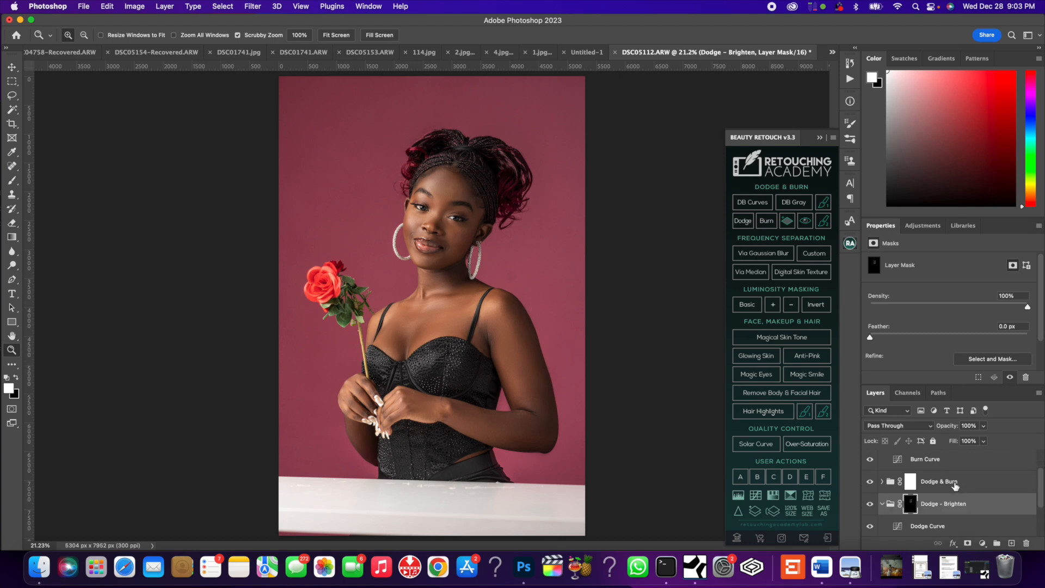
left_click(869, 504)
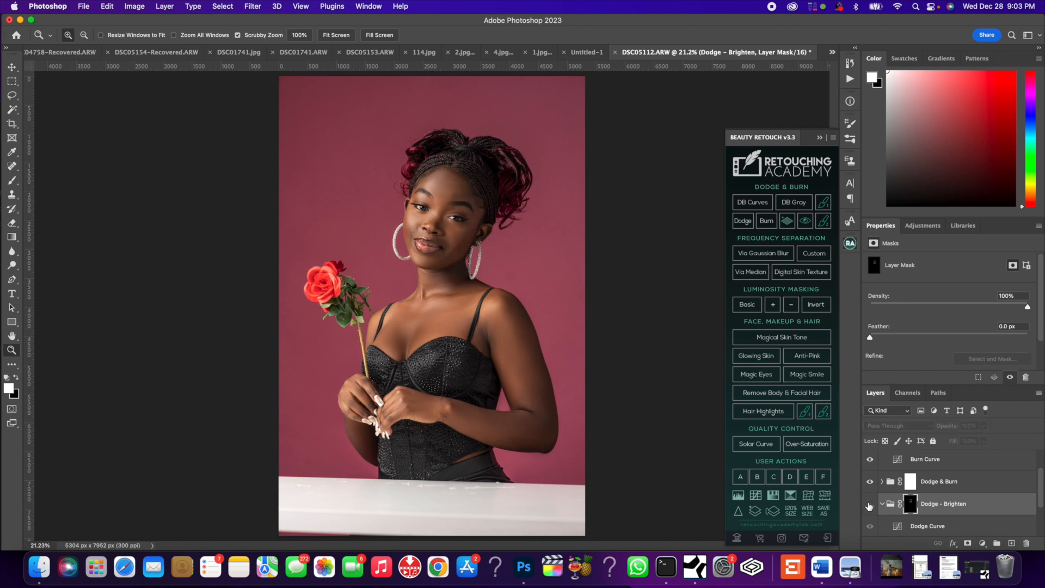
left_click(869, 505)
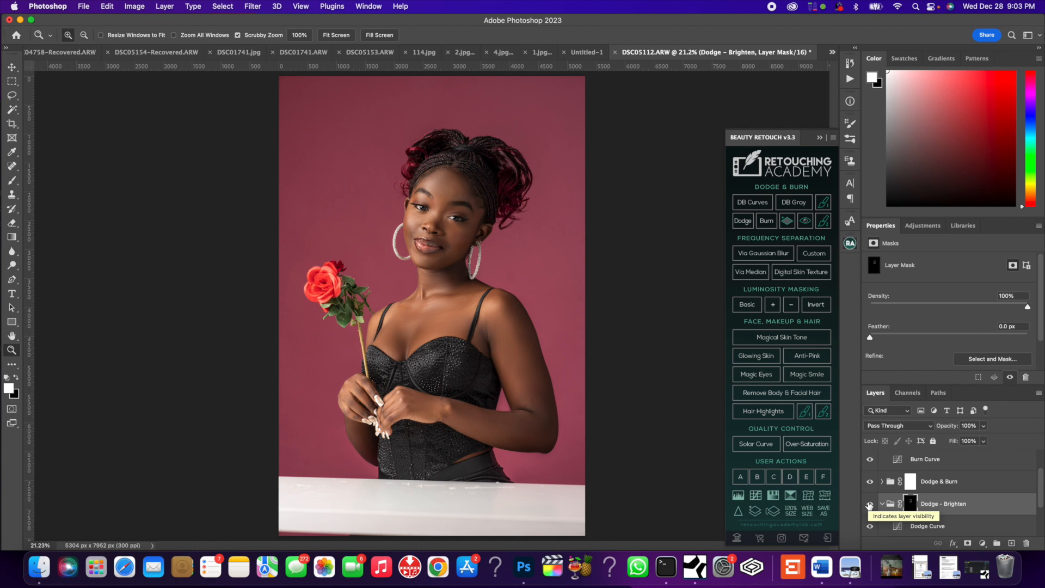
left_click(869, 505)
left_click(869, 505)
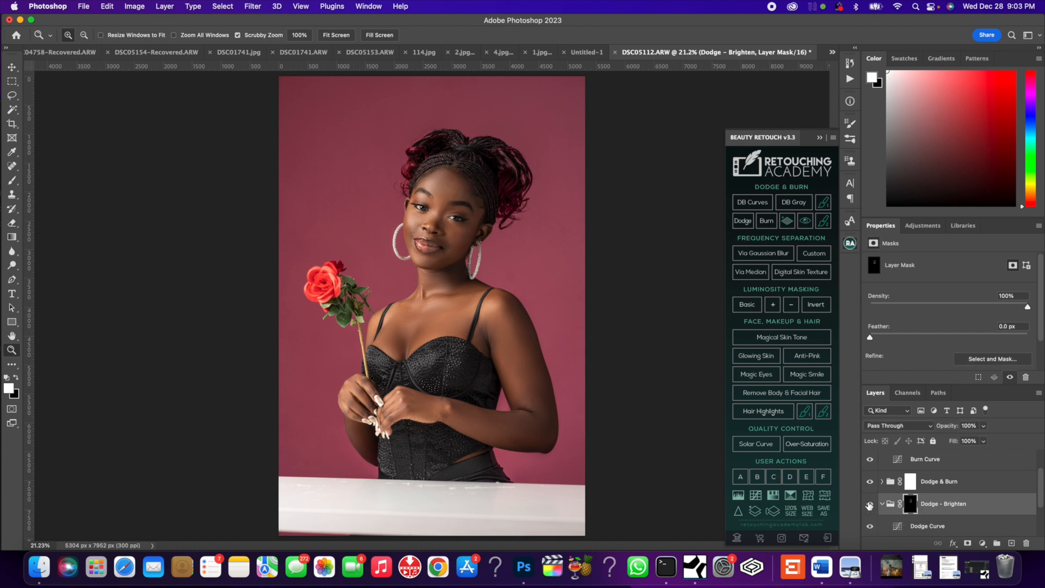
left_click_drag(454, 192, 504, 199)
right_click(467, 234)
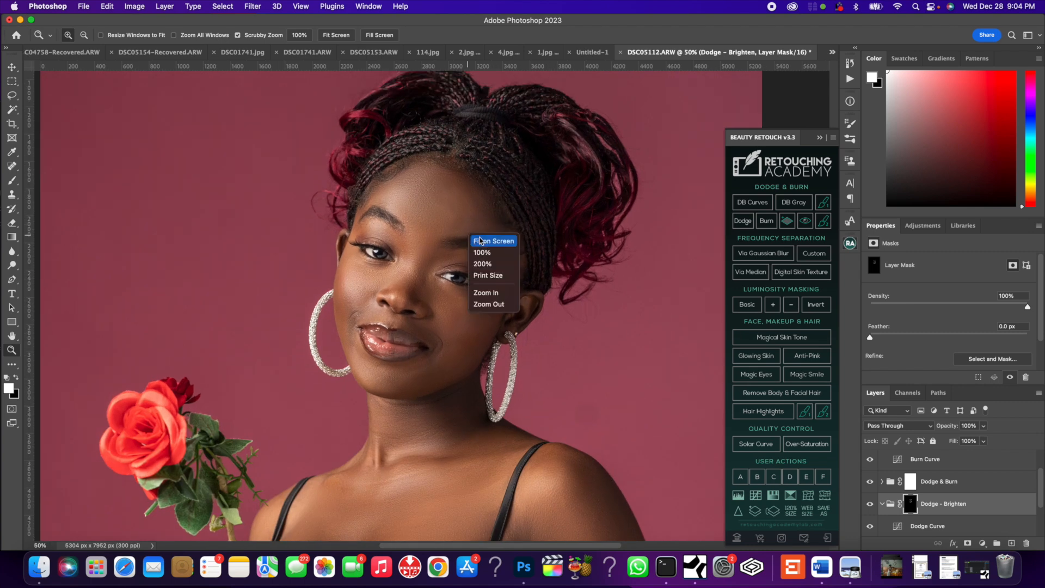
left_click(481, 238)
Step: Group all layers from FS via Gaussian Blur up to Visual Aid – DELETE into one new group
scroll(923, 471, "up", 2)
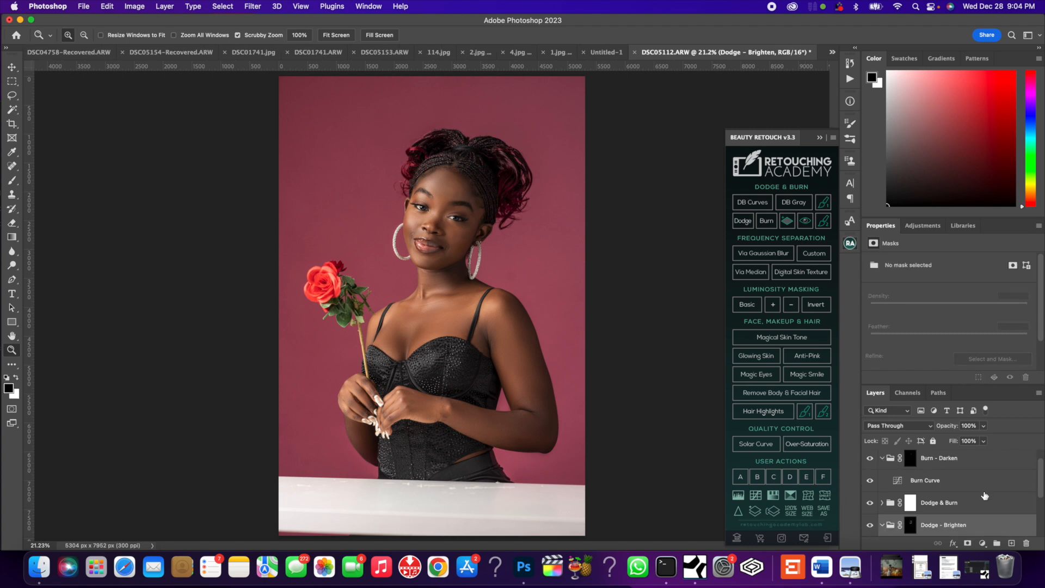
scroll(994, 478, "down", 3)
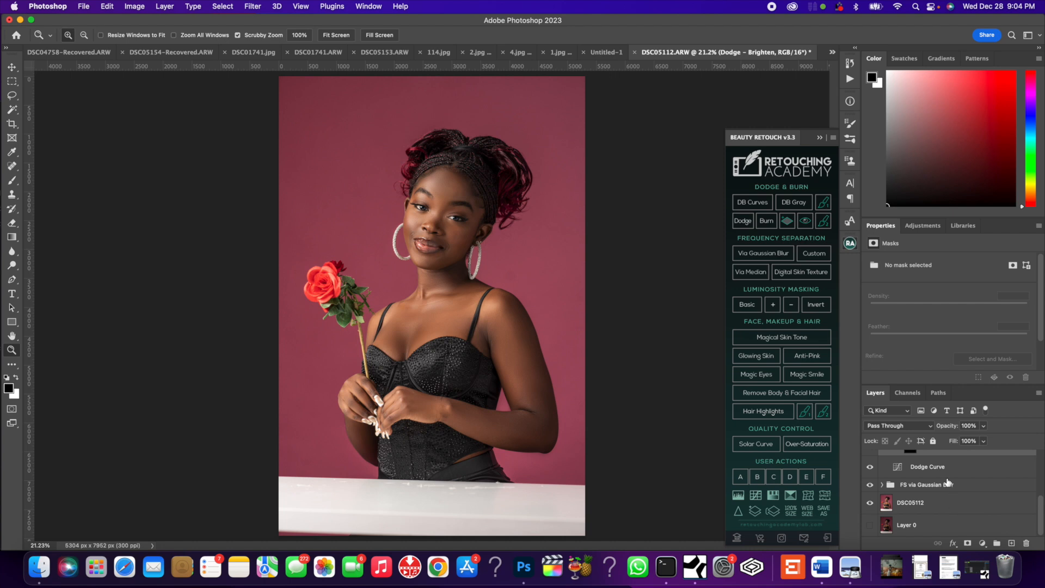
left_click(947, 485)
scroll(949, 484, "up", 5)
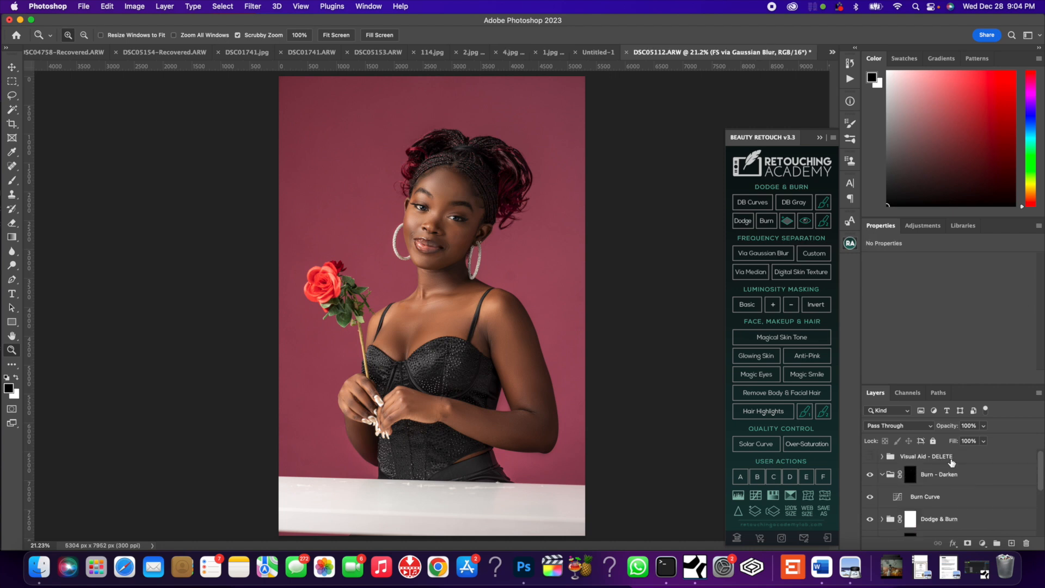
left_click(951, 462, "shift")
left_click_drag(951, 461, 1000, 542)
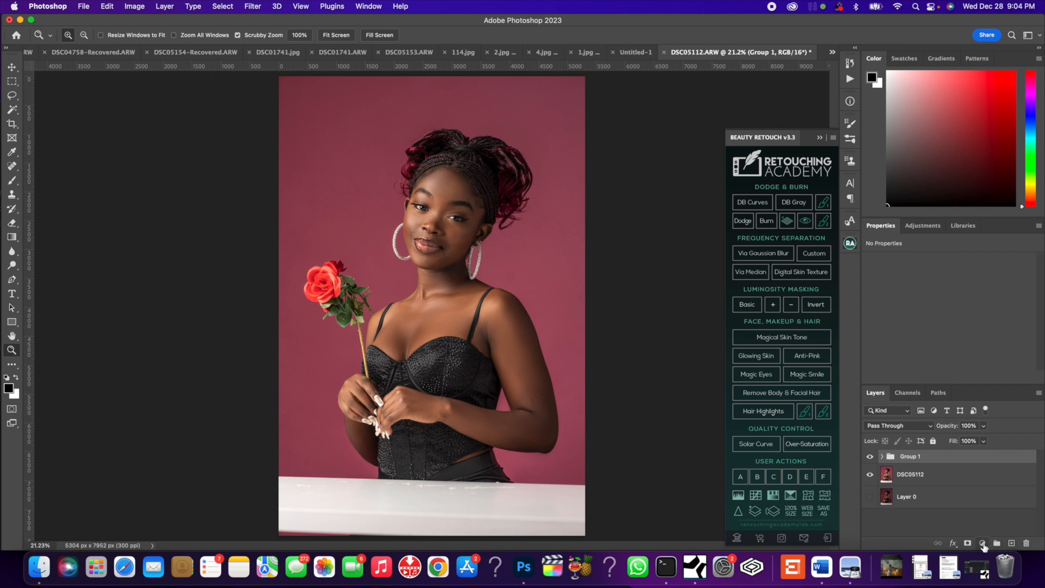
Step: Add a Curves adjustment above the group, set the black point's input to 12, pull the white point inward, and compare before and after
left_click(982, 543)
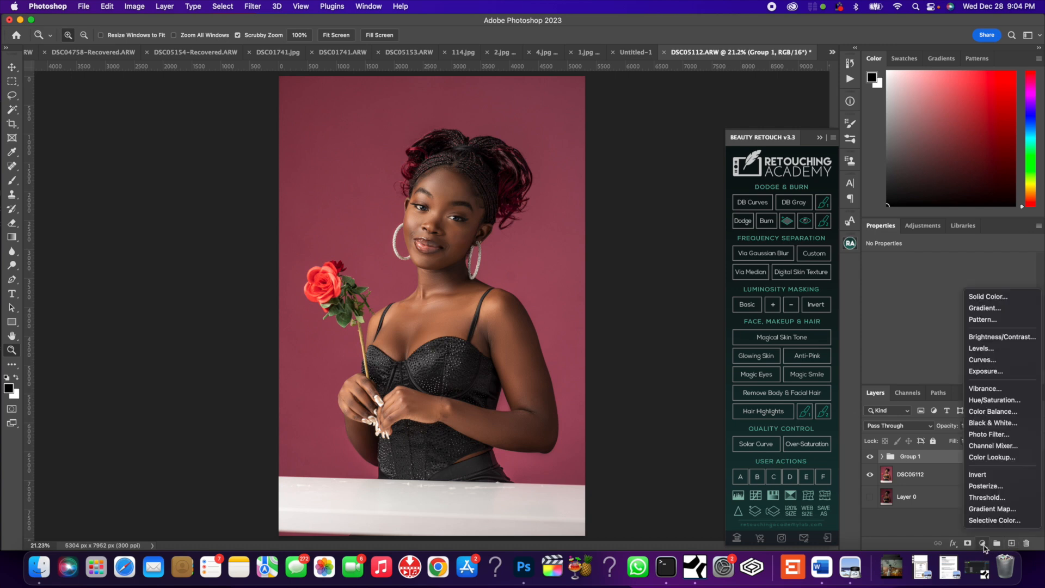
left_click(996, 363)
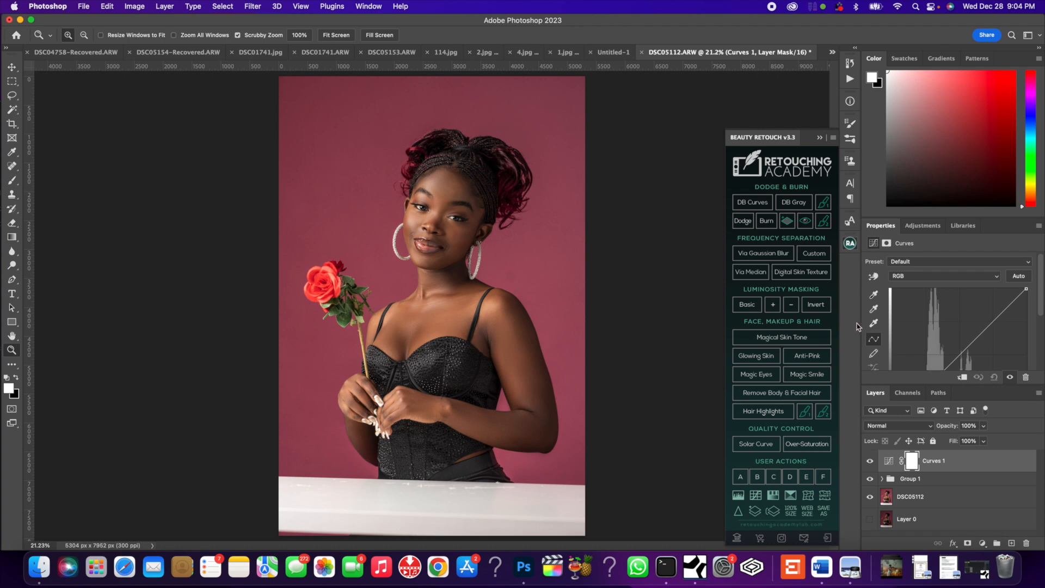
scroll(925, 323, "down", 3)
left_click_drag(892, 328, 898, 328)
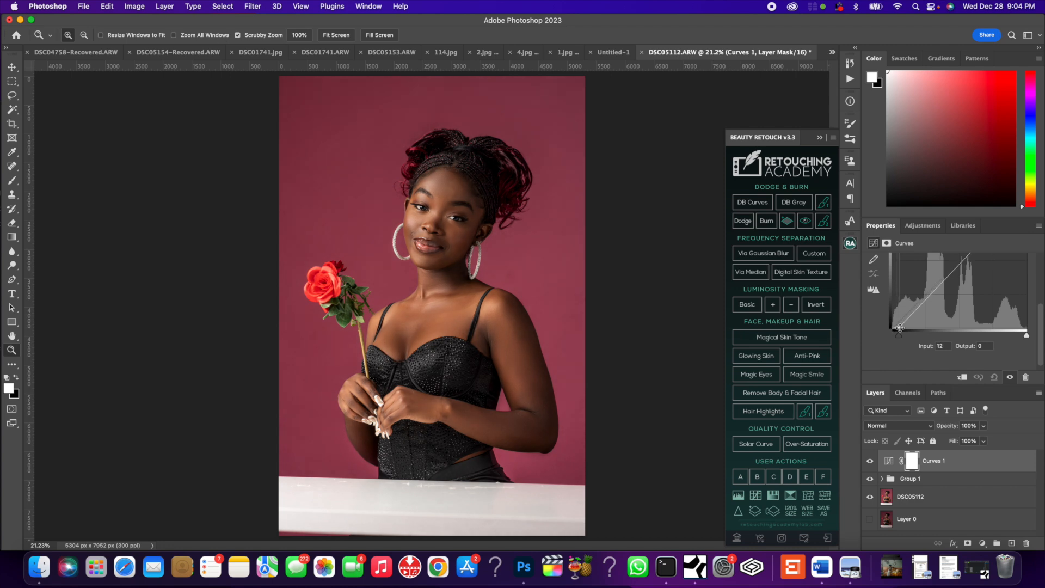
scroll(914, 325, "up", 3)
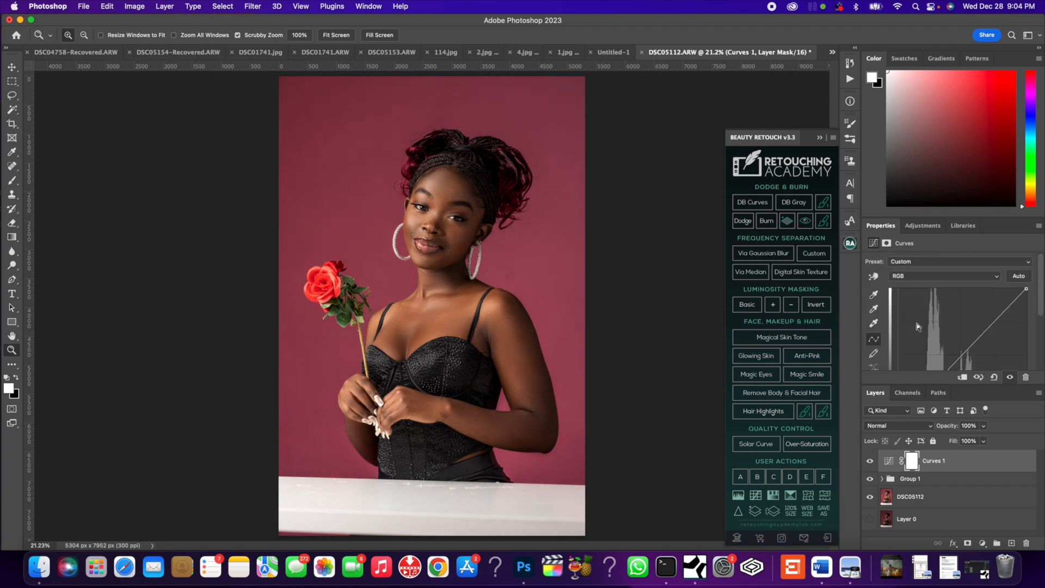
left_click_drag(1026, 288, 1017, 290)
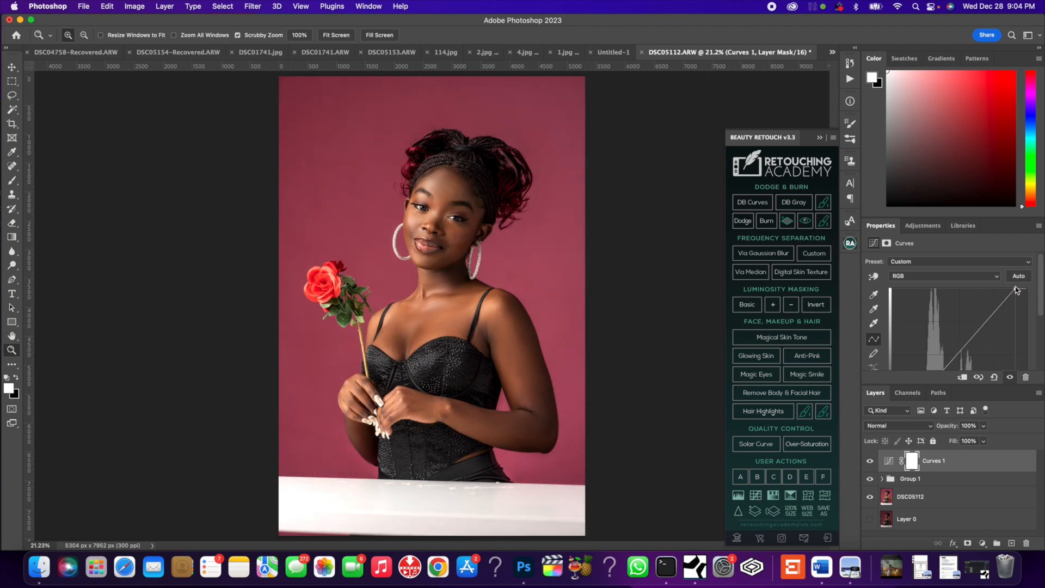
scroll(990, 327, "down", 3)
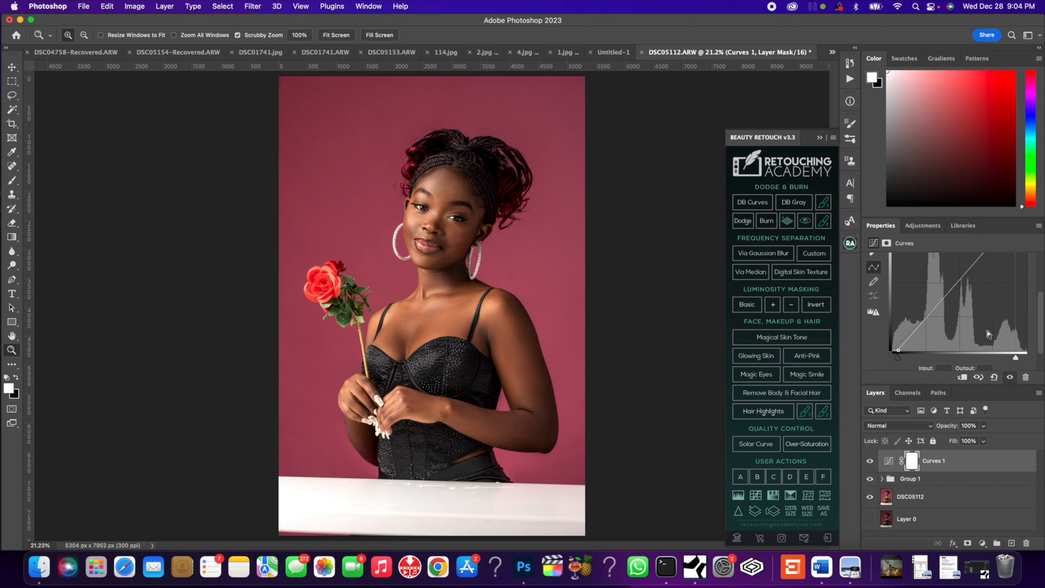
left_click(871, 462)
left_click(870, 461)
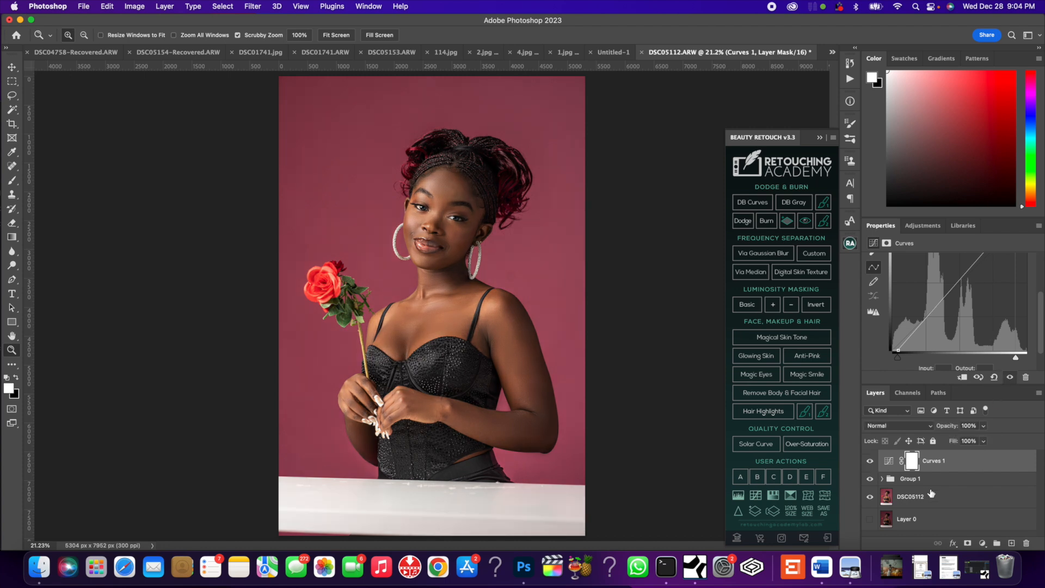
Step: Add a Color Lookup adjustment layer and a Photo Filter adjustment layer above the curves layer
left_click(983, 544)
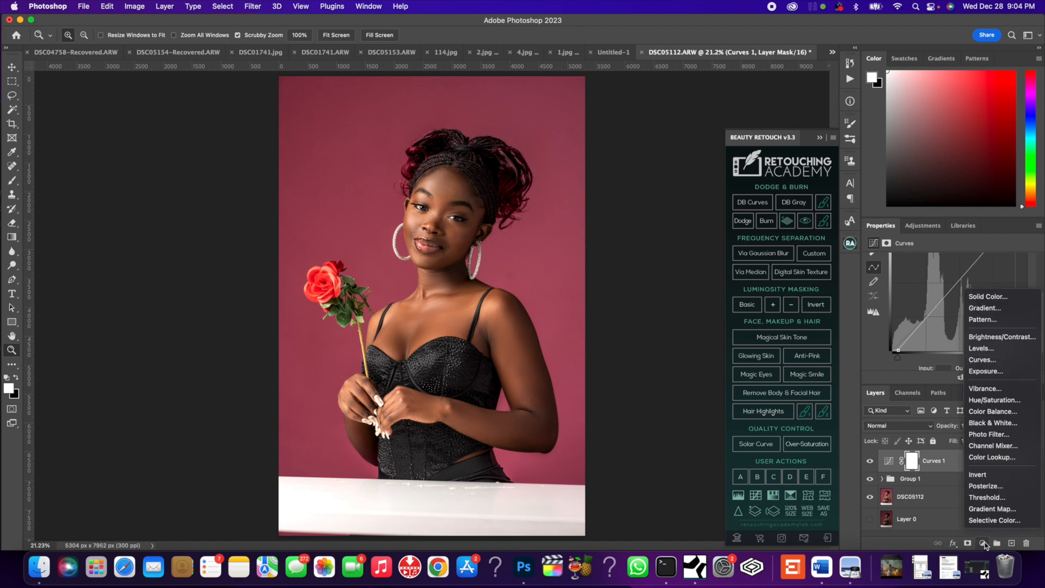
left_click(1010, 462)
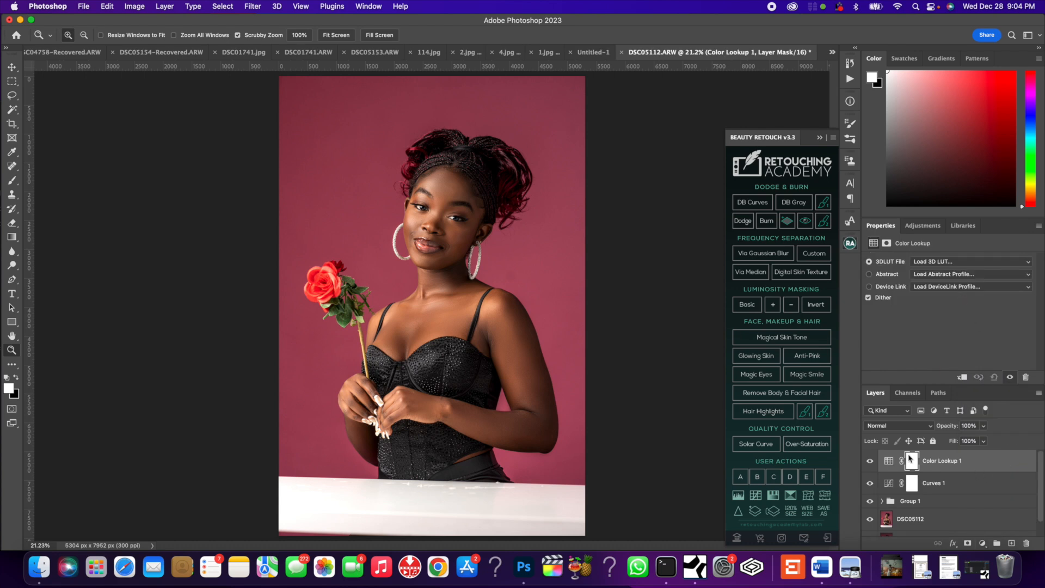
left_click(983, 544)
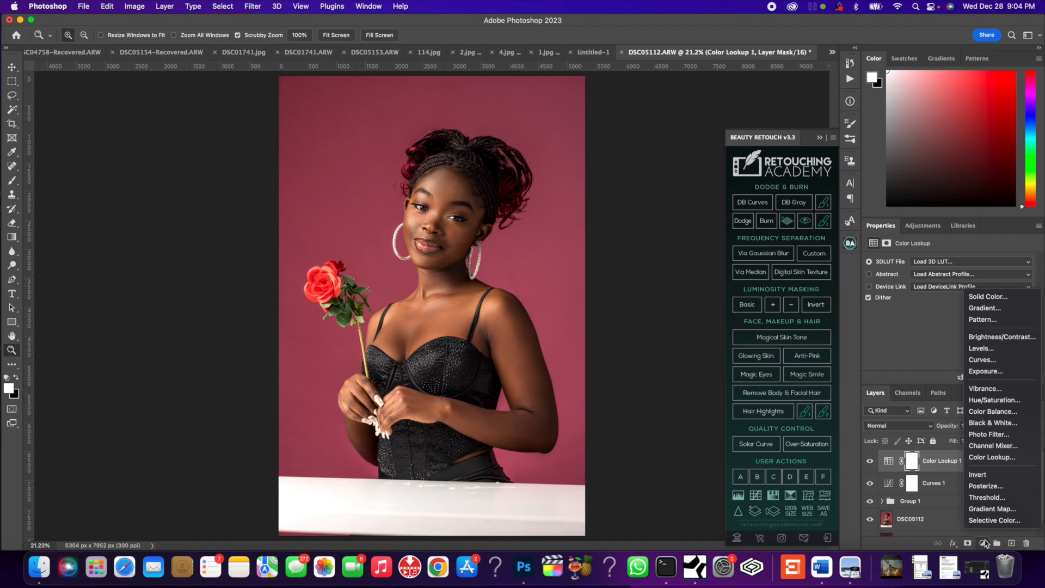
left_click(1006, 435)
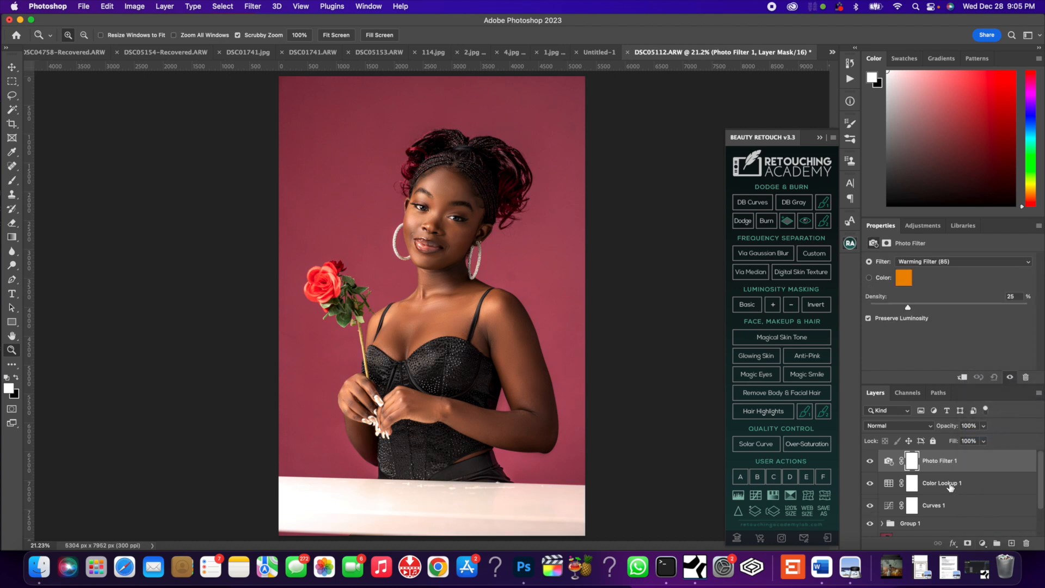
Step: Delete the Color Lookup adjustment layer together with its mask
left_click(951, 483)
key("Delete")
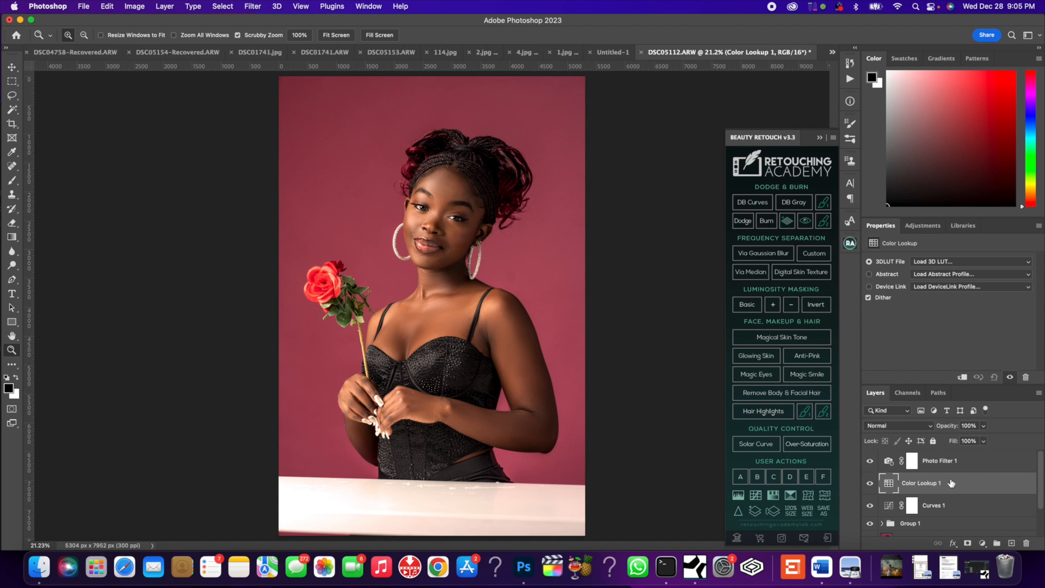
key("Delete")
Step: Set the Photo Filter adjustment to Cooling Filter (82) with a density of 8%
left_click(933, 466)
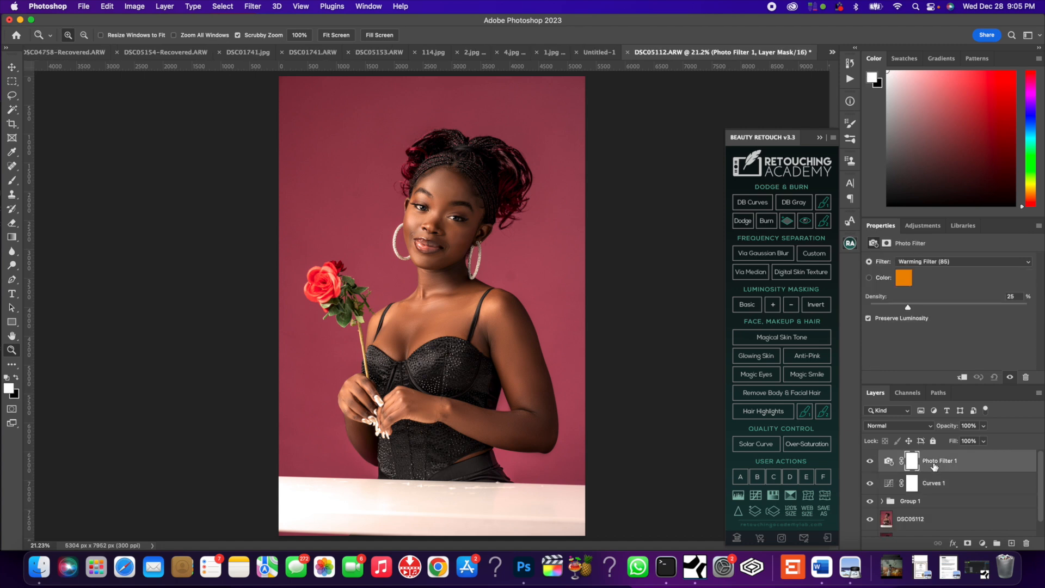
left_click(923, 266)
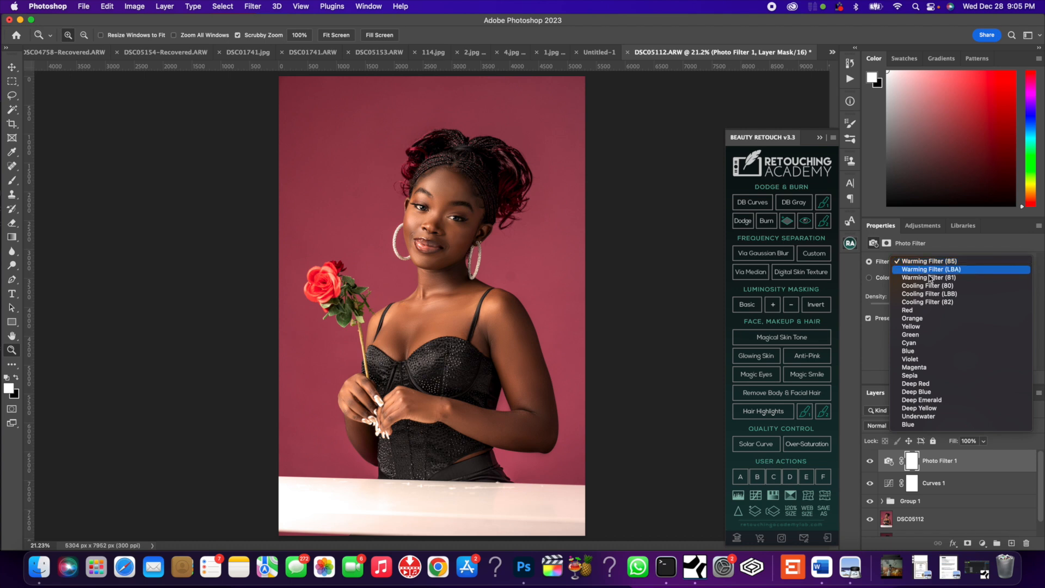
left_click(926, 301)
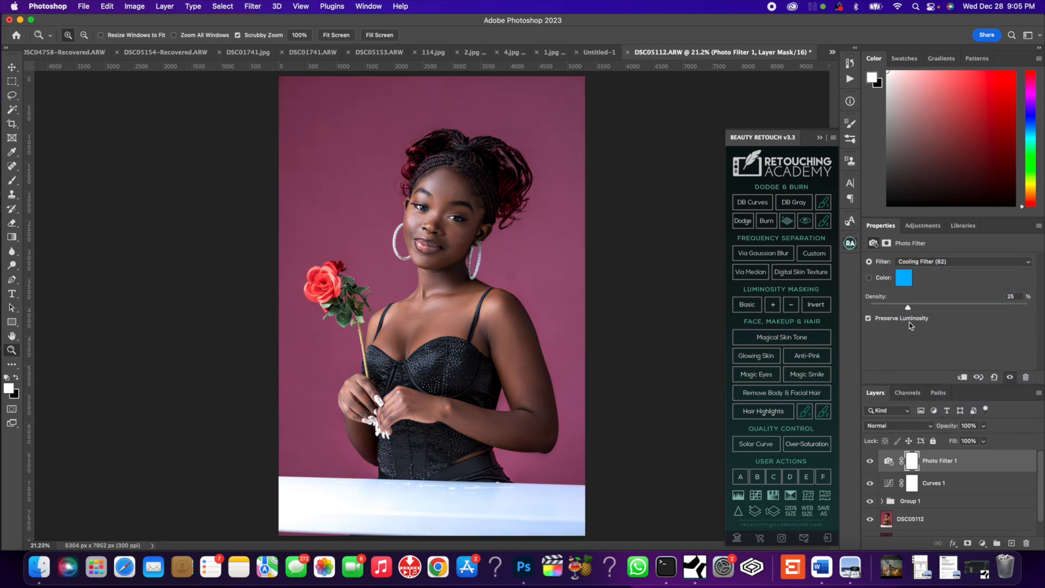
left_click_drag(906, 308, 883, 308)
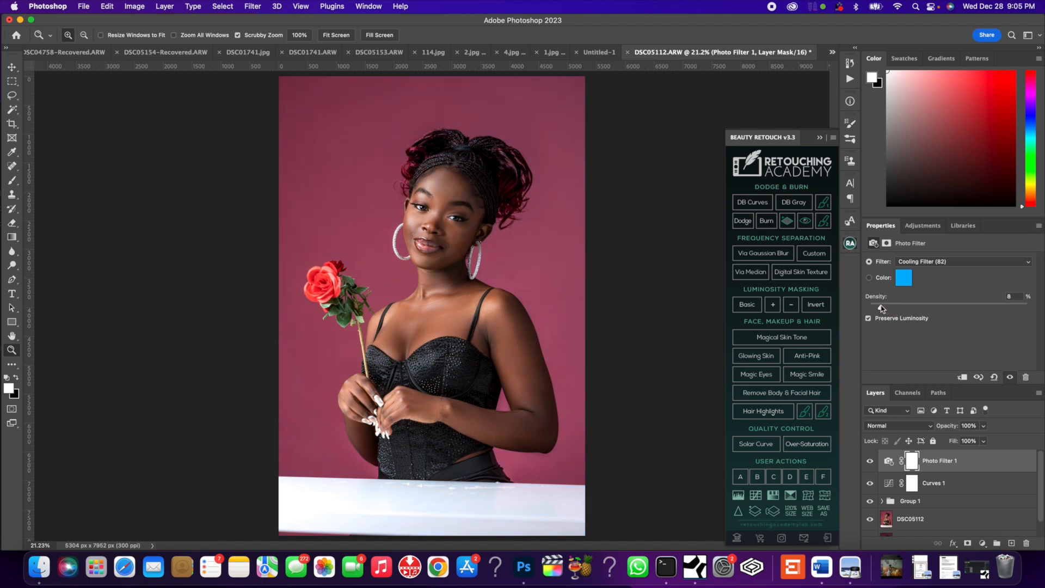
Step: Compare the portrait with and without the Photo Filter adjustment
left_click(870, 461)
left_click(870, 462)
left_click(869, 461)
left_click(870, 461)
left_click(869, 461)
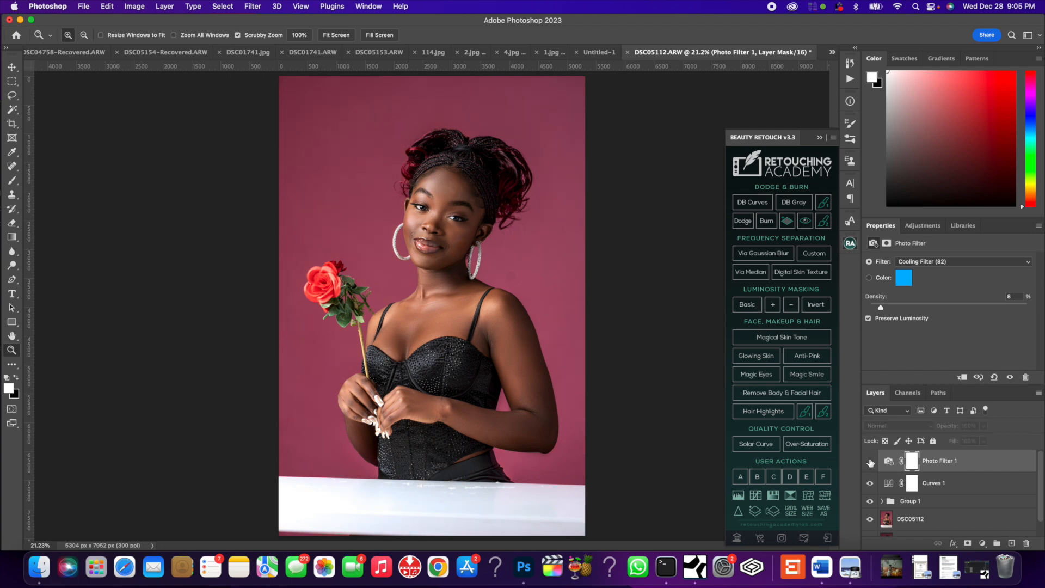
left_click(870, 461)
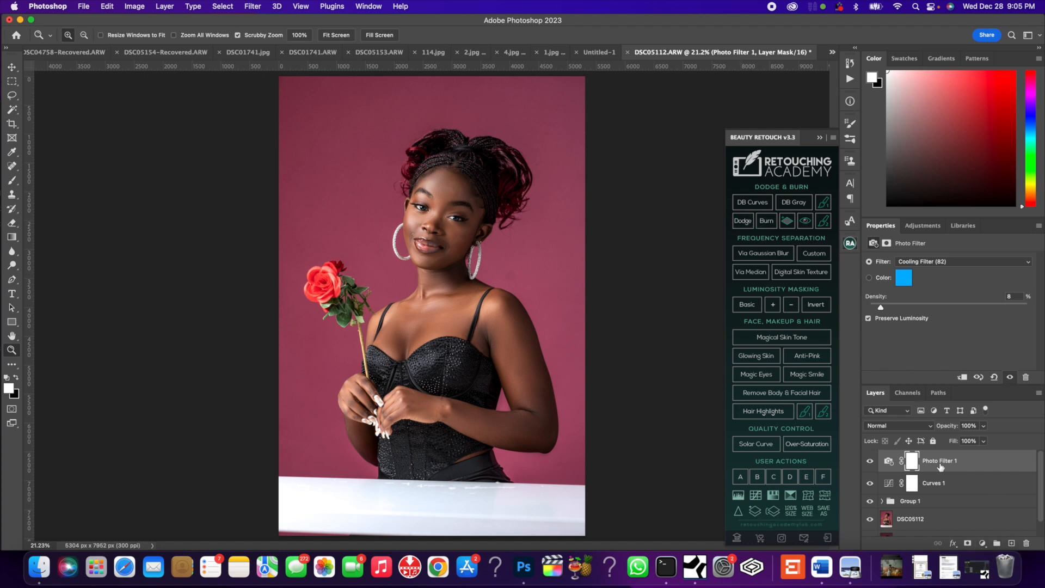
Step: Add a second Curves adjustment above the Photo Filter layer and raise its midtones slightly to brighten the portrait
left_click(983, 543)
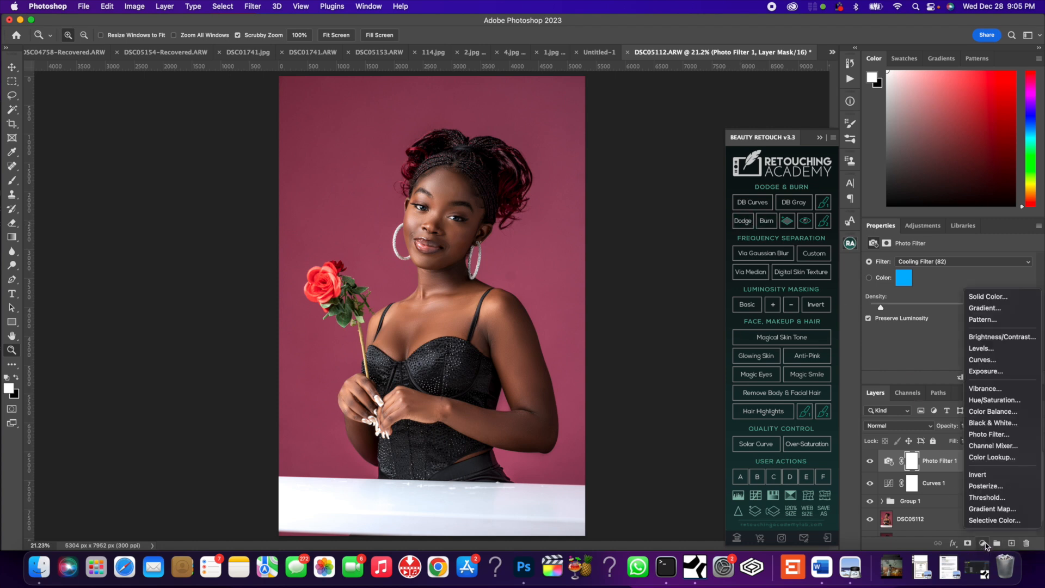
left_click(997, 361)
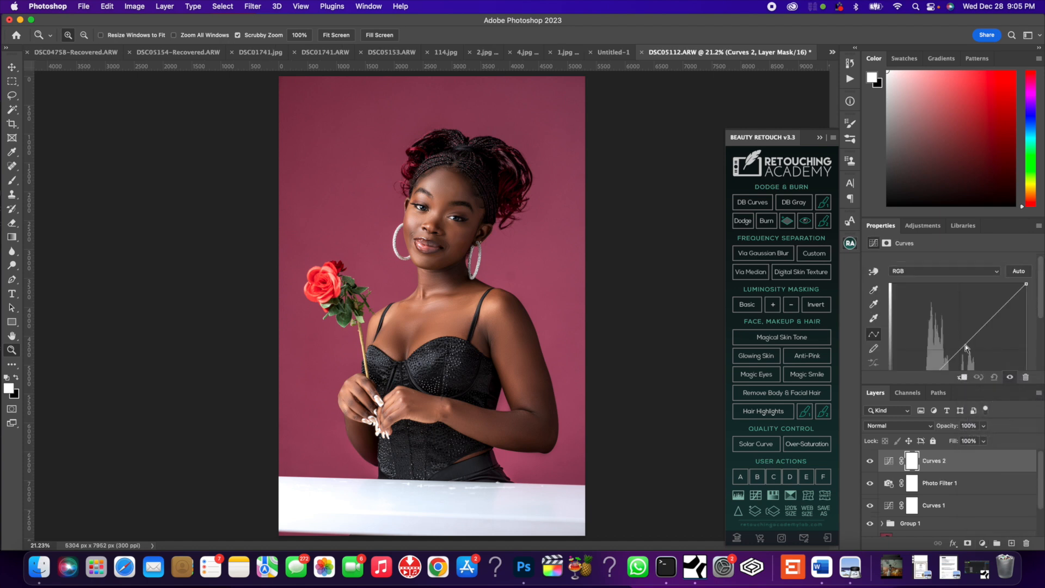
left_click_drag(964, 346, 963, 338)
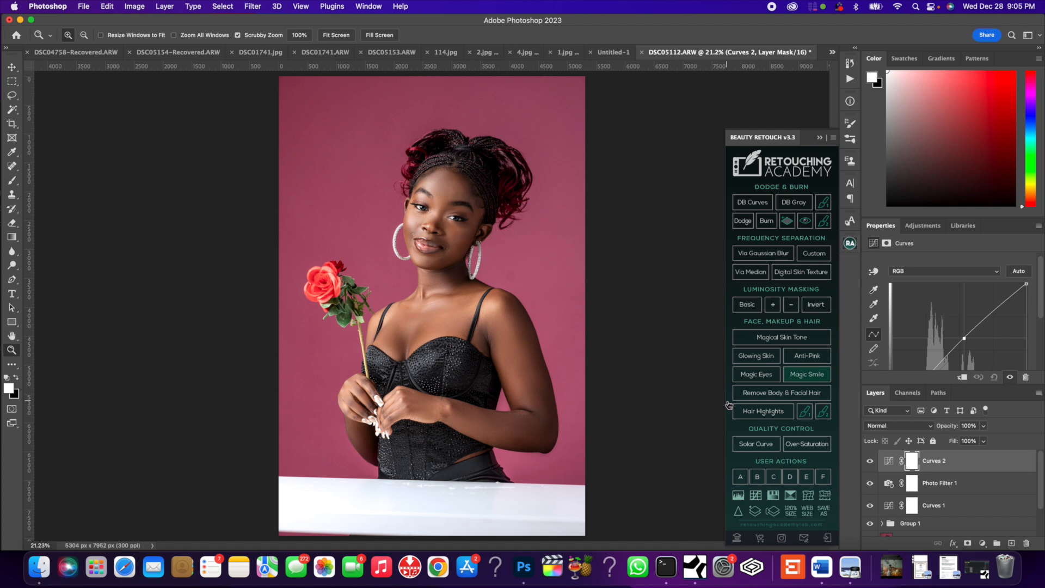
Step: Add a Hue/Saturation adjustment layer on top with hue -2 and saturation +11
left_click(983, 543)
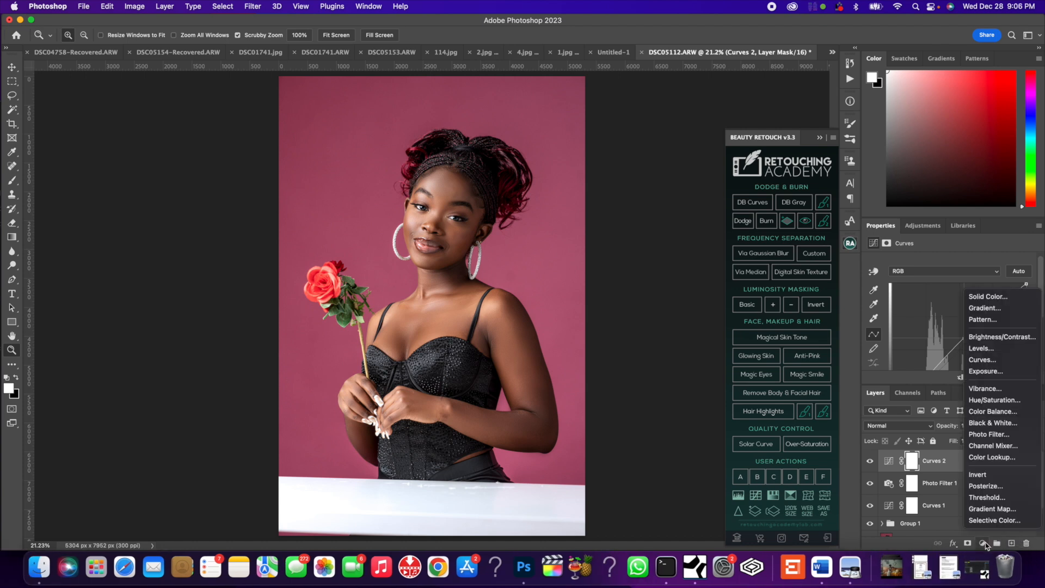
left_click(1004, 402)
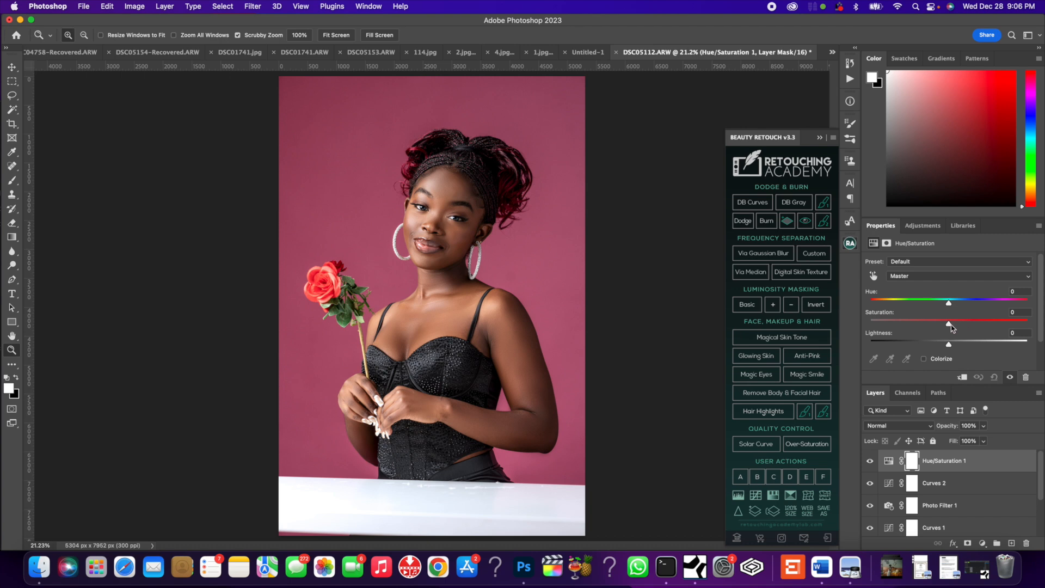
left_click_drag(949, 324, 951, 325)
left_click_drag(956, 327, 958, 326)
left_click_drag(949, 305, 948, 306)
Step: Compare the portrait with and without the Hue/Saturation adjustment and inspect the face up close
left_click(870, 461)
left_click(869, 461)
left_click(870, 461)
left_click(870, 461)
left_click(870, 462)
left_click(870, 461)
left_click(449, 206)
left_click(448, 205)
left_click(445, 214)
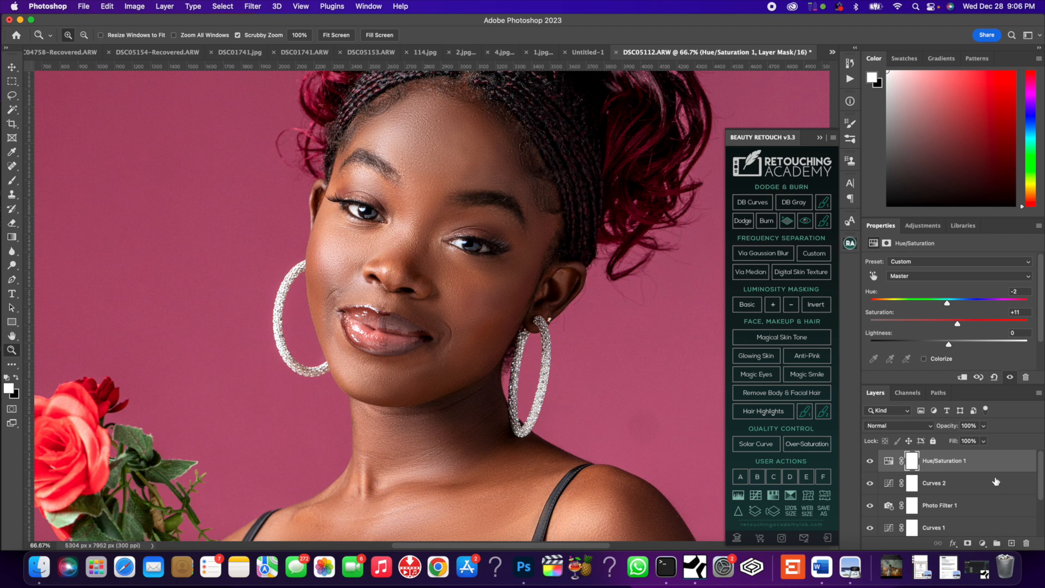
Step: Add a Selective Color adjustment layer on top and set its Reds to magenta -1% and yellow -12%
left_click(982, 543)
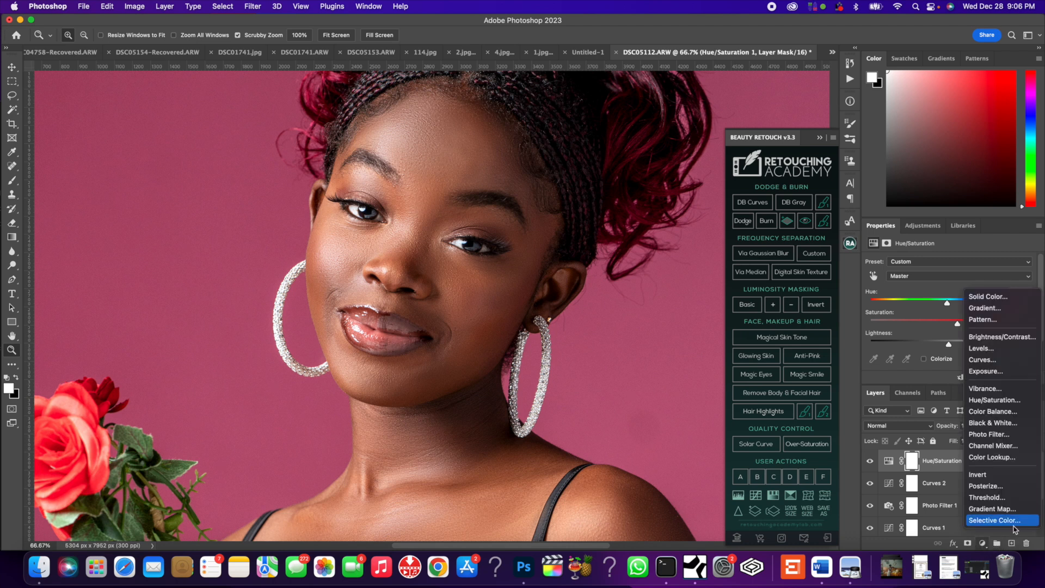
left_click(1014, 523)
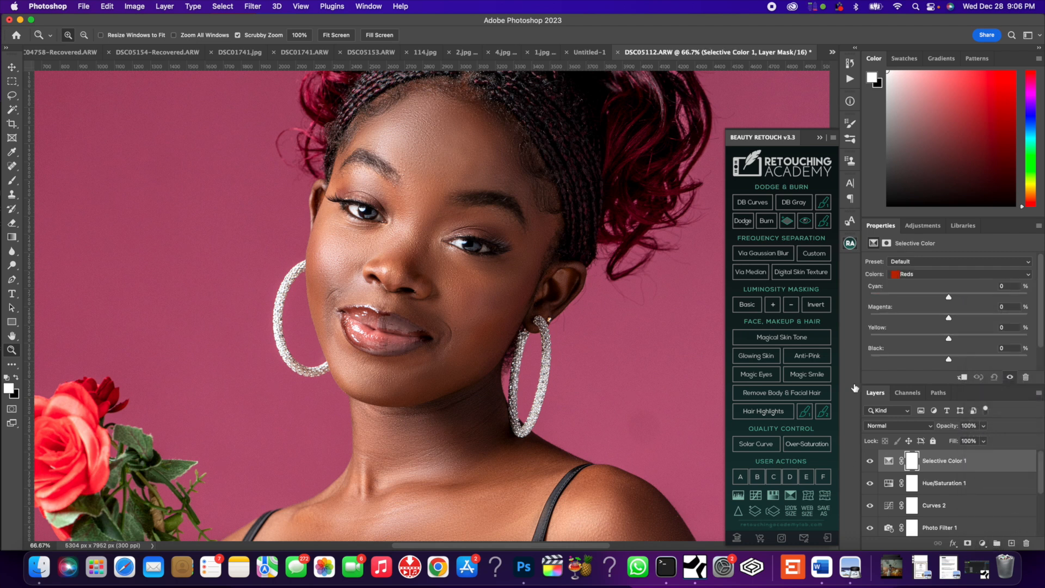
right_click(420, 215)
key("Escape")
key("super+0")
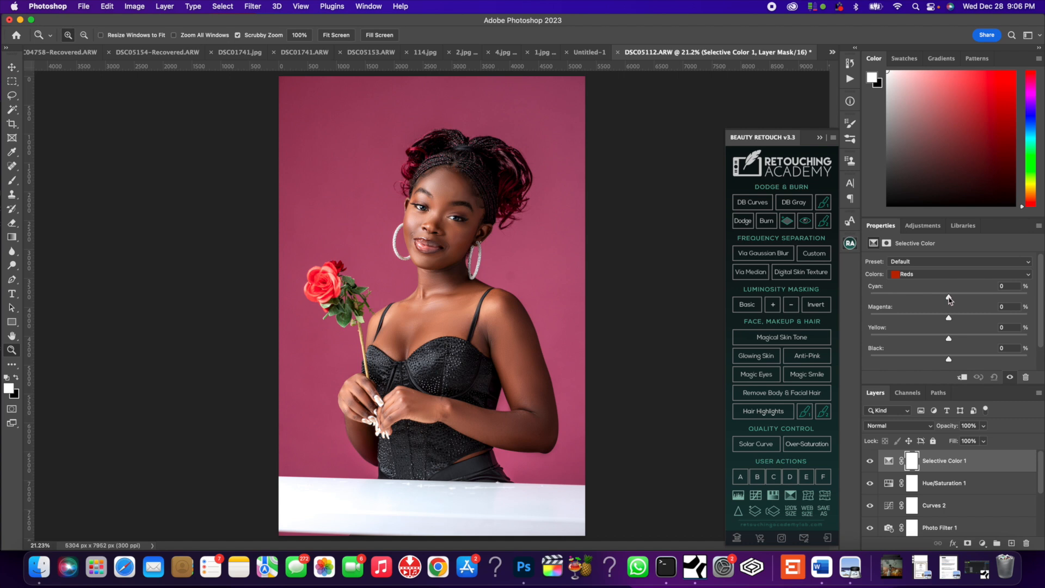
left_click_drag(949, 300, 954, 300)
left_click_drag(952, 299, 948, 300)
left_click_drag(949, 318, 950, 318)
mouse_move(948, 339)
left_mouse_down()
mouse_move(903, 343)
mouse_move(935, 341)
left_mouse_up()
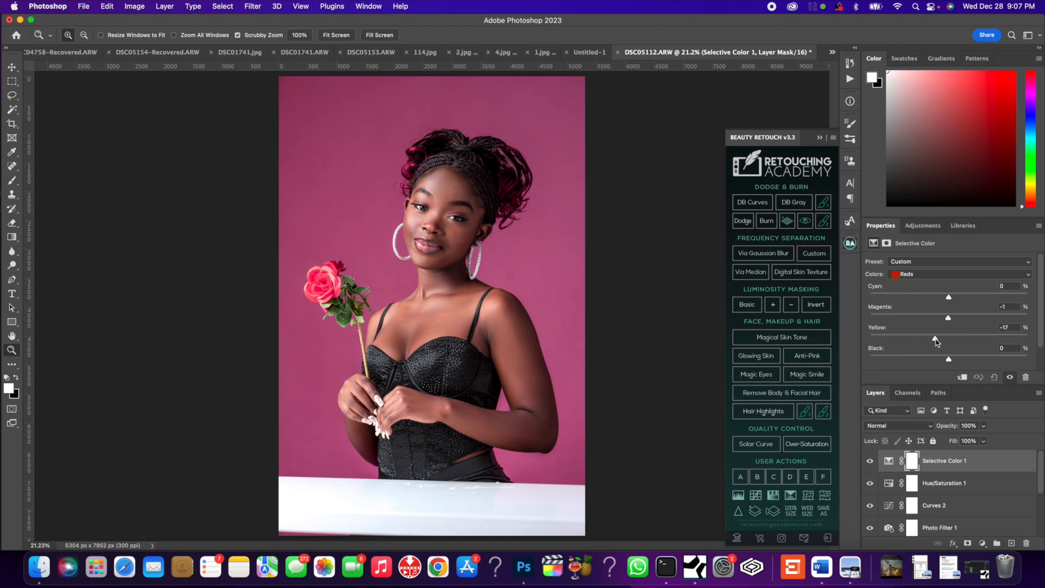
left_click_drag(937, 341, 940, 341)
Step: Compare the portrait with and without the Selective Color adjustment
left_click(870, 462)
left_click(870, 462)
left_click(870, 462)
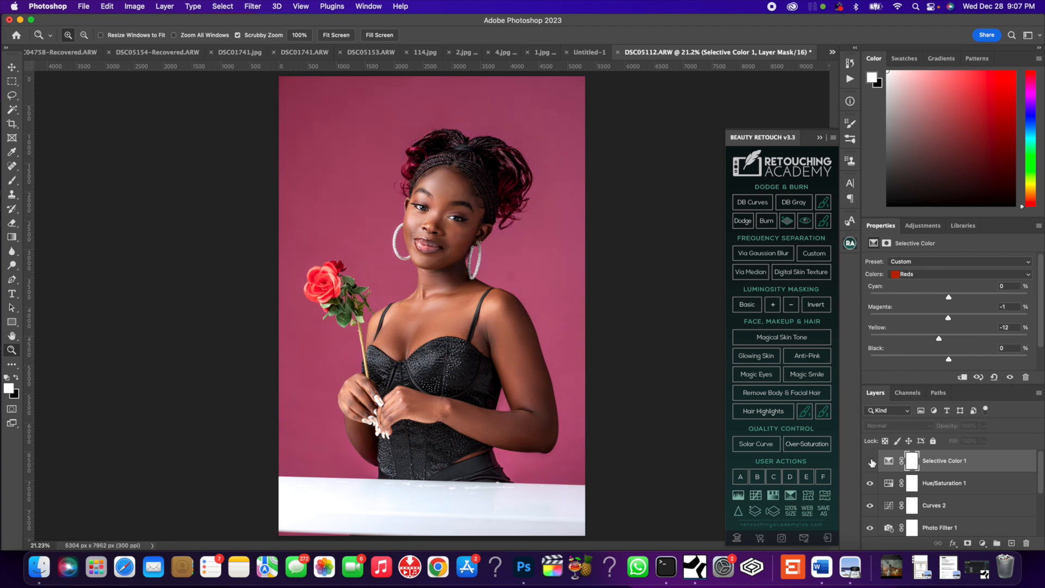
left_click(870, 462)
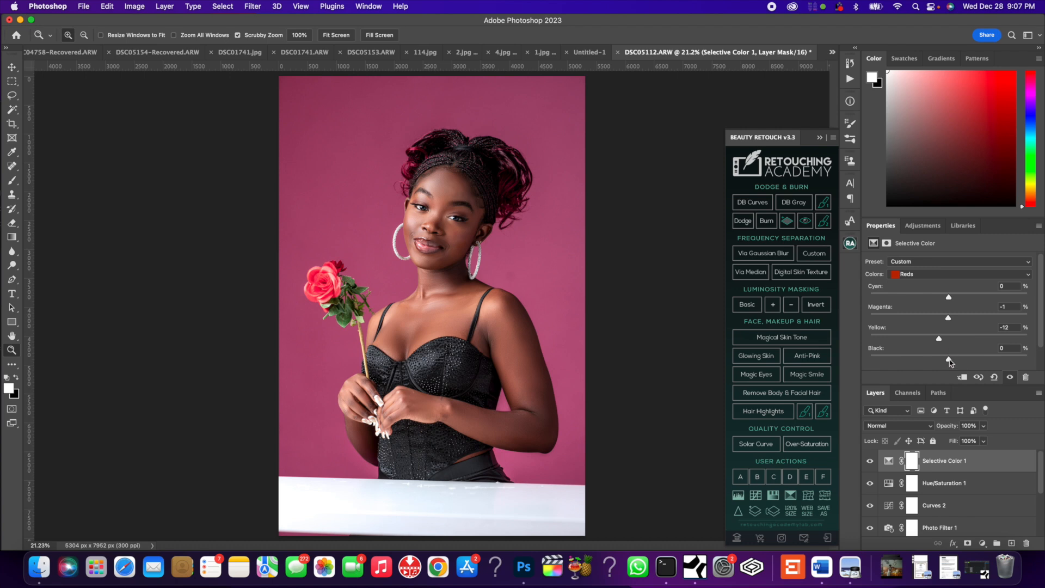
Step: Set the black value of the Selective Color Reds to -6% and check the portrait with the adjustment off and on
left_click_drag(948, 359, 944, 360)
left_click(870, 461)
left_click(870, 461)
left_click(459, 220)
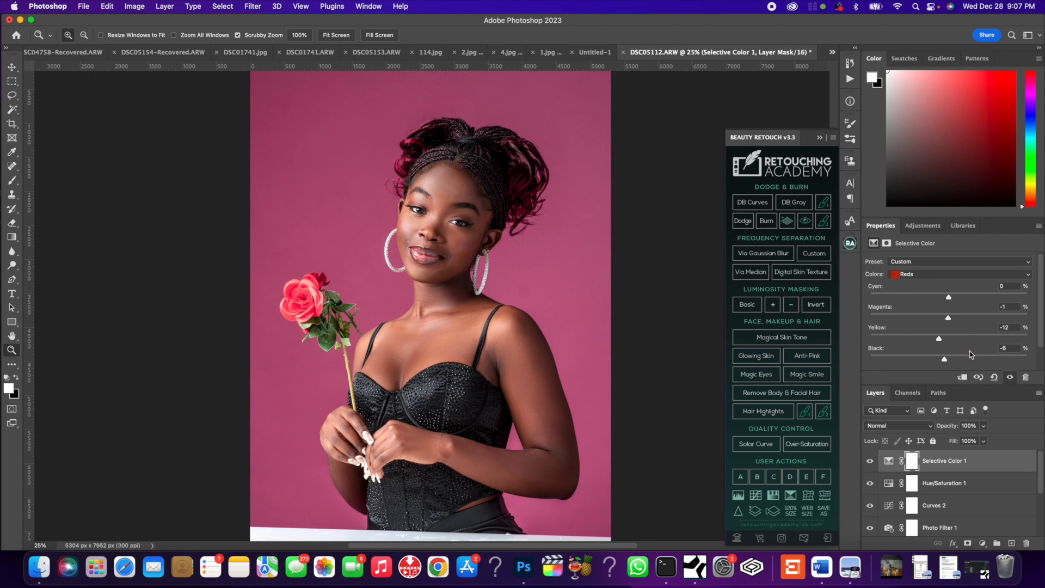
Step: Add a Color Lookup adjustment layer on top and load the Lunar 01.cube file as its 3D LUT
left_click(982, 543)
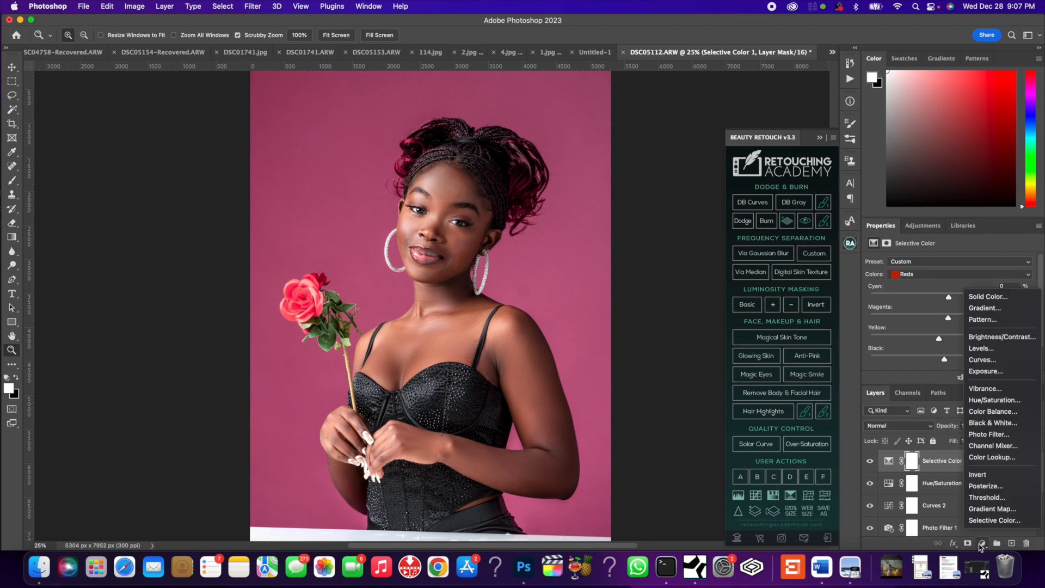
left_click(1012, 457)
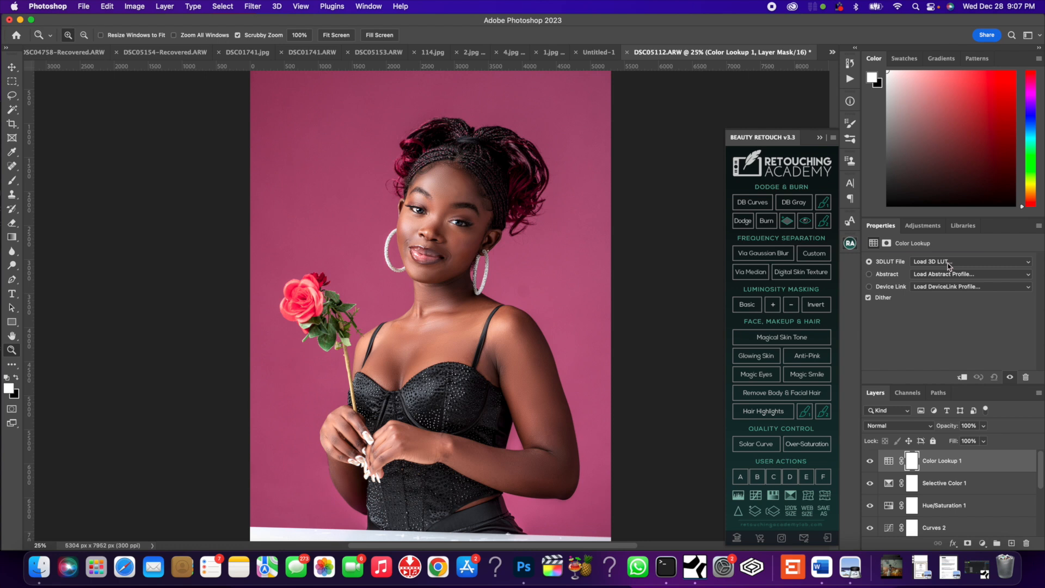
left_click(949, 263)
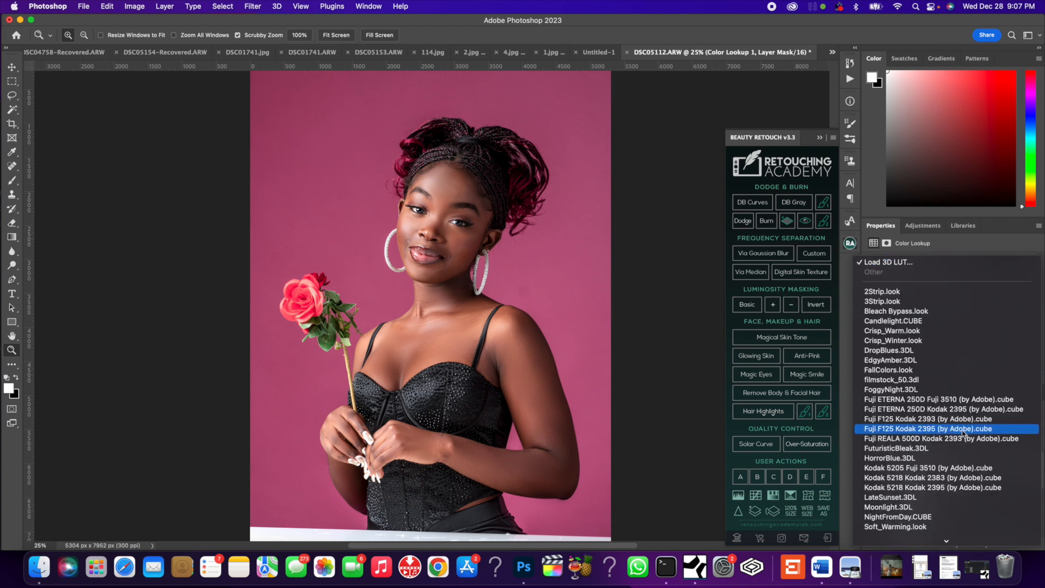
scroll(962, 424, "down", 1)
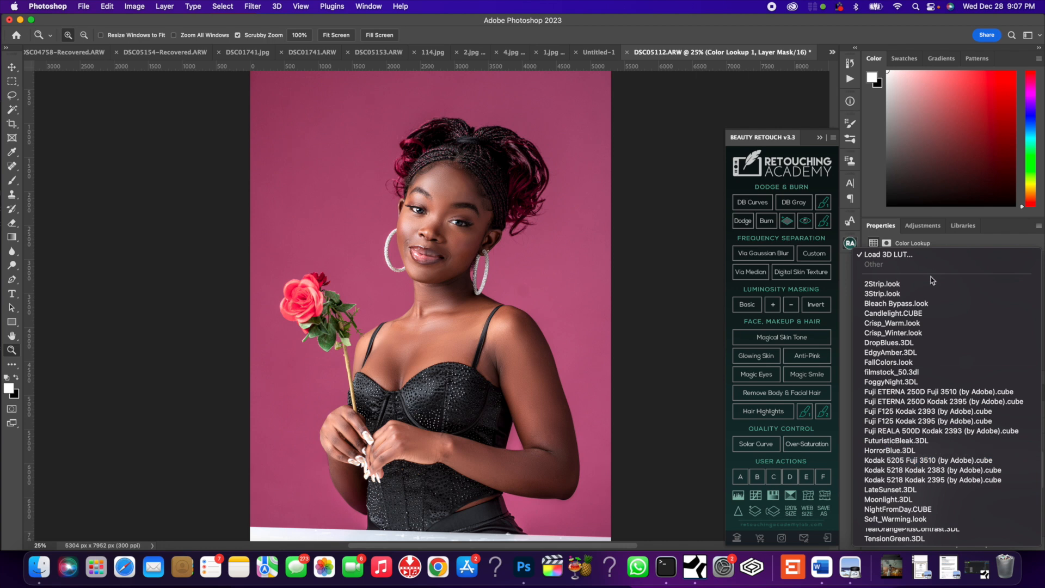
left_click(847, 338)
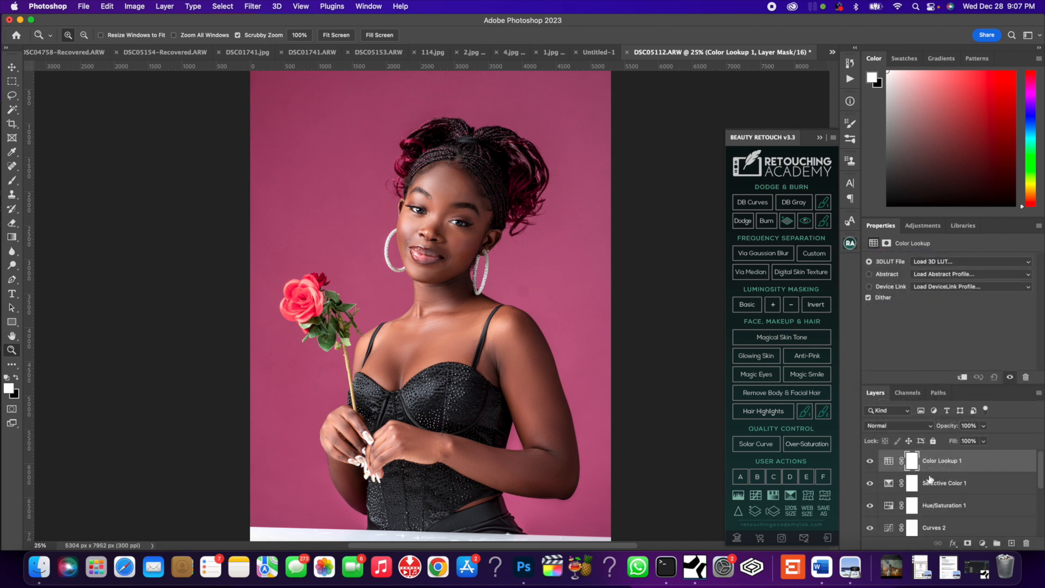
left_click(957, 261)
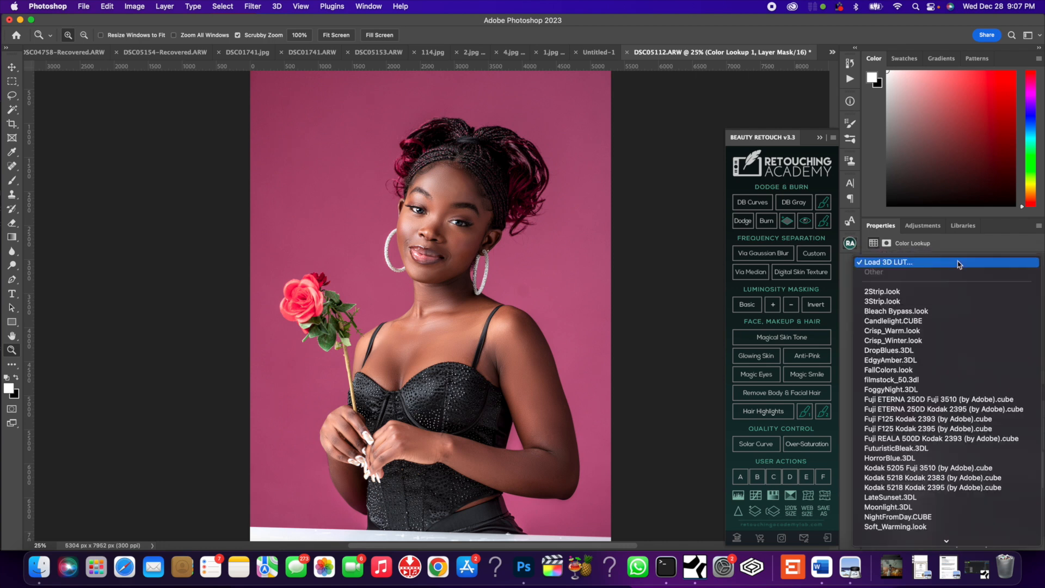
left_click(924, 265)
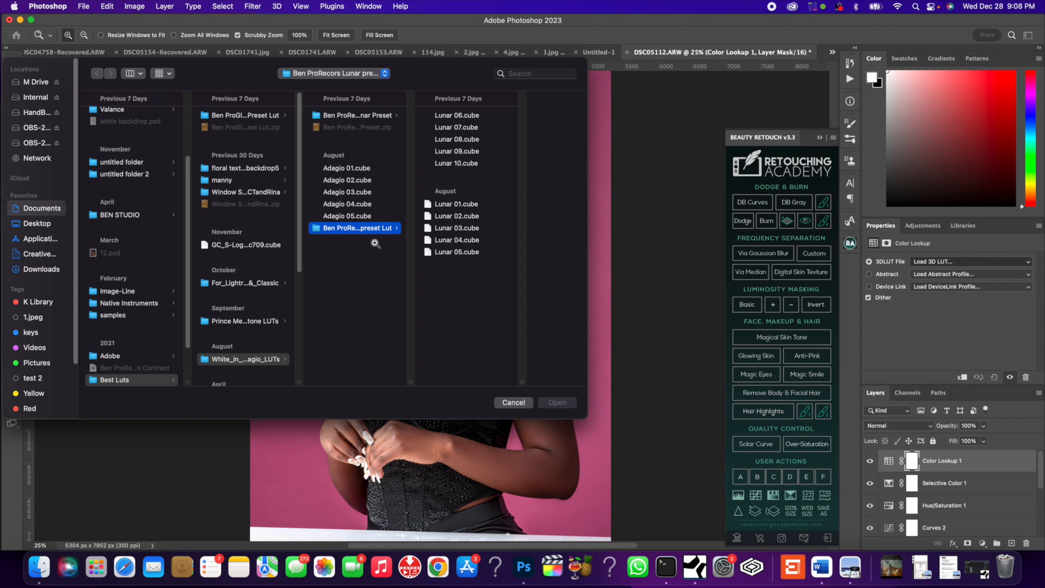
left_click(457, 205)
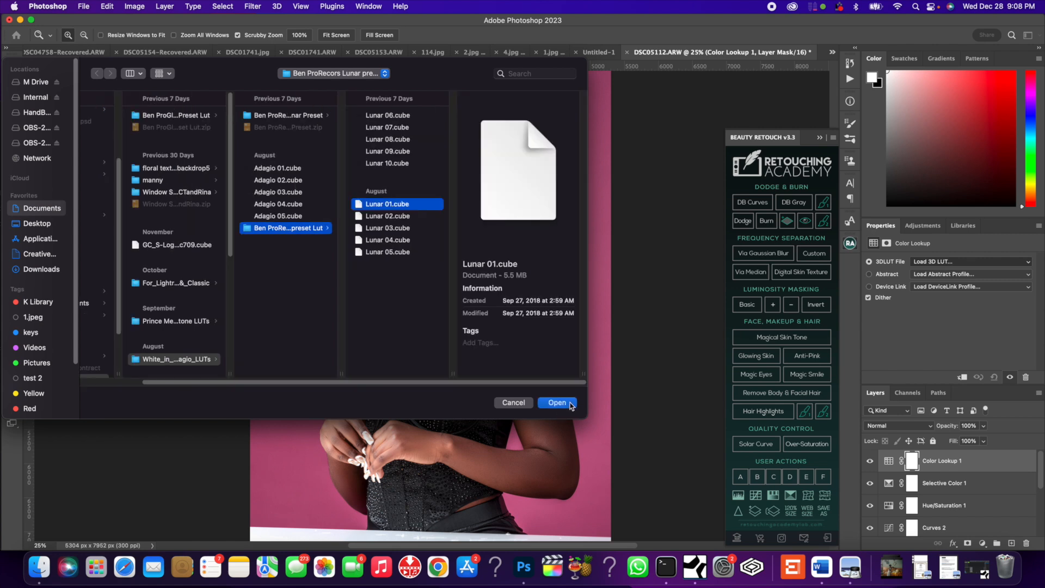
left_click(556, 403)
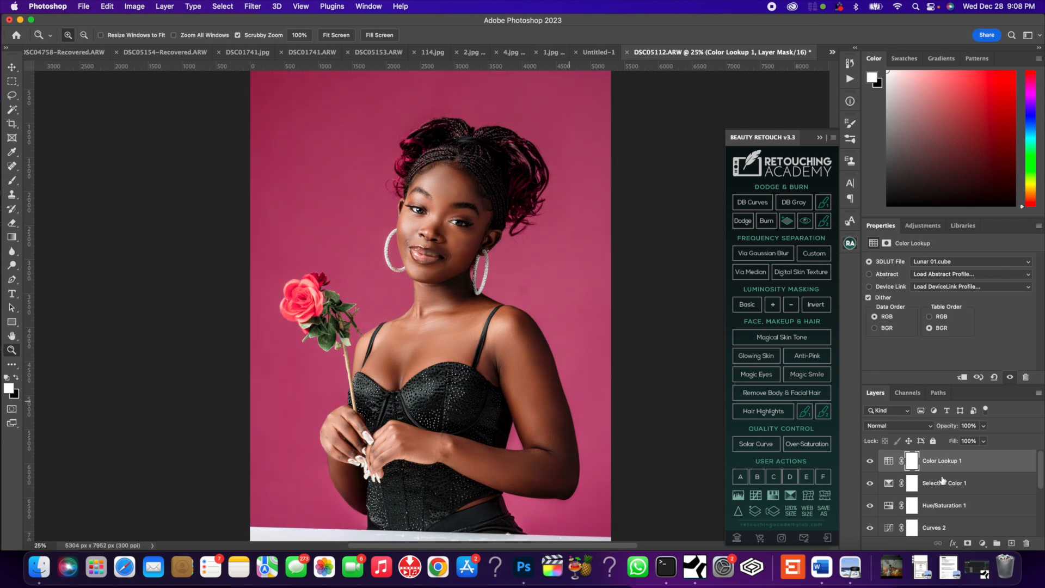
Step: Reduce the Color Lookup layer's opacity to about 48% to soften the LUT effect
left_click(984, 427)
mouse_move(986, 442)
left_mouse_down()
mouse_move(935, 442)
mouse_move(965, 445)
left_mouse_up()
mouse_move(966, 444)
left_mouse_down()
mouse_move(956, 443)
mouse_move(1018, 442)
mouse_move(984, 442)
left_mouse_up()
left_click_drag(982, 444, 940, 445)
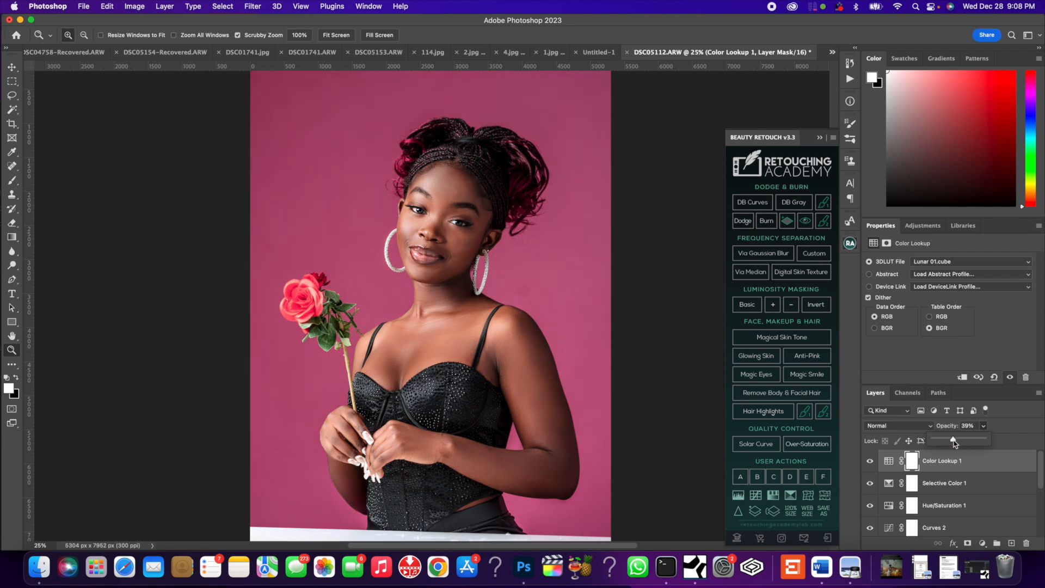
left_click_drag(960, 444, 959, 444)
Step: Compare the portrait with and without the Color Lookup adjustment and review the whole image
left_click(870, 461)
left_click(870, 461)
right_click(526, 316)
left_click(561, 387)
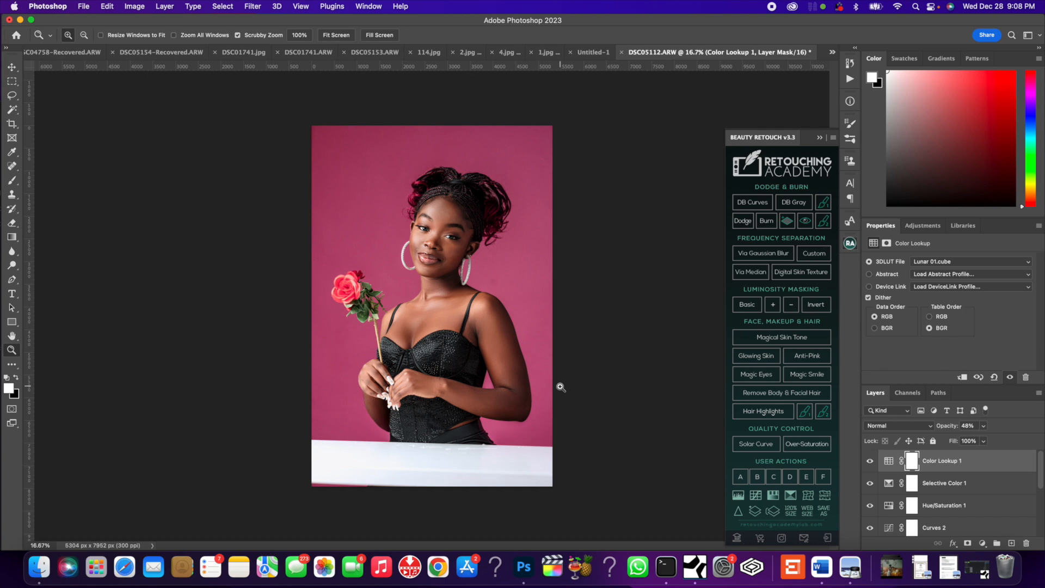
left_click(627, 380)
scroll(568, 396, "down", 2)
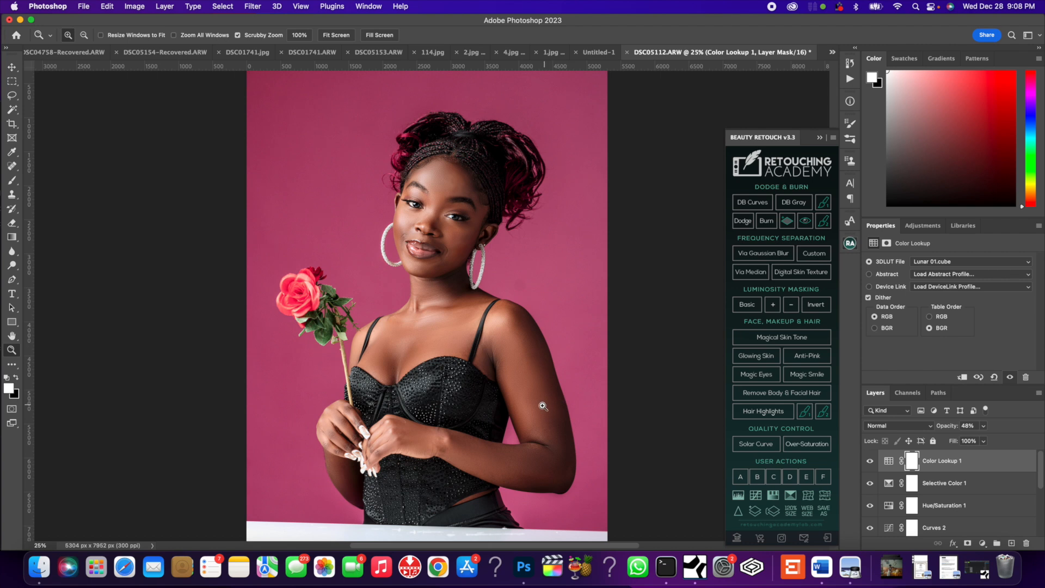
Step: Create a Dodge - Brighten group with the Beauty Retouch Dodge action and set its mask density to 95%
left_click(746, 223)
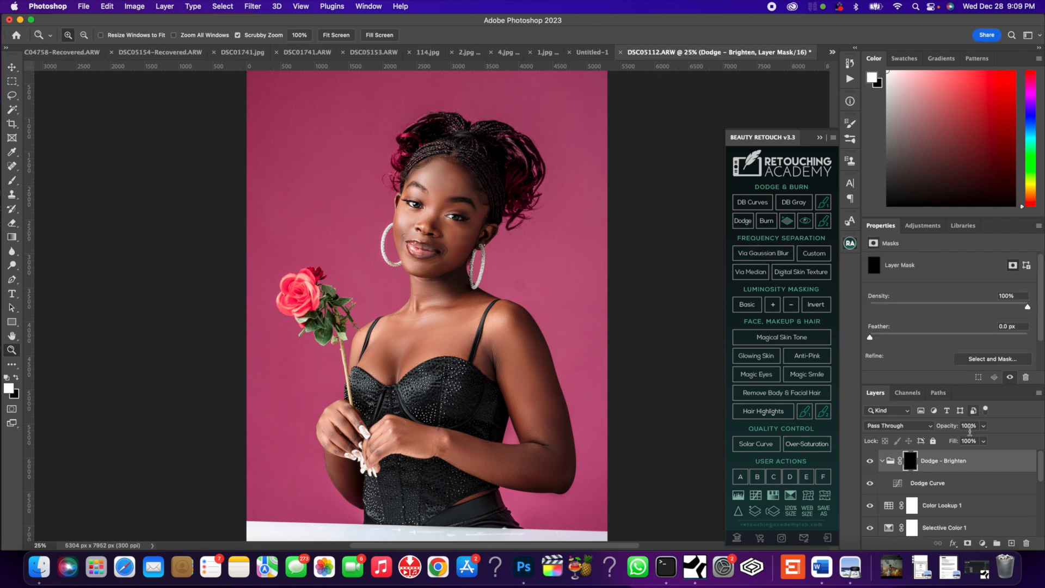
left_click_drag(1027, 308, 1006, 315)
left_click(1016, 306)
Step: Run the Beauty Retouch Magic Eyes action to build the eye enhancement layer group
left_click(469, 285)
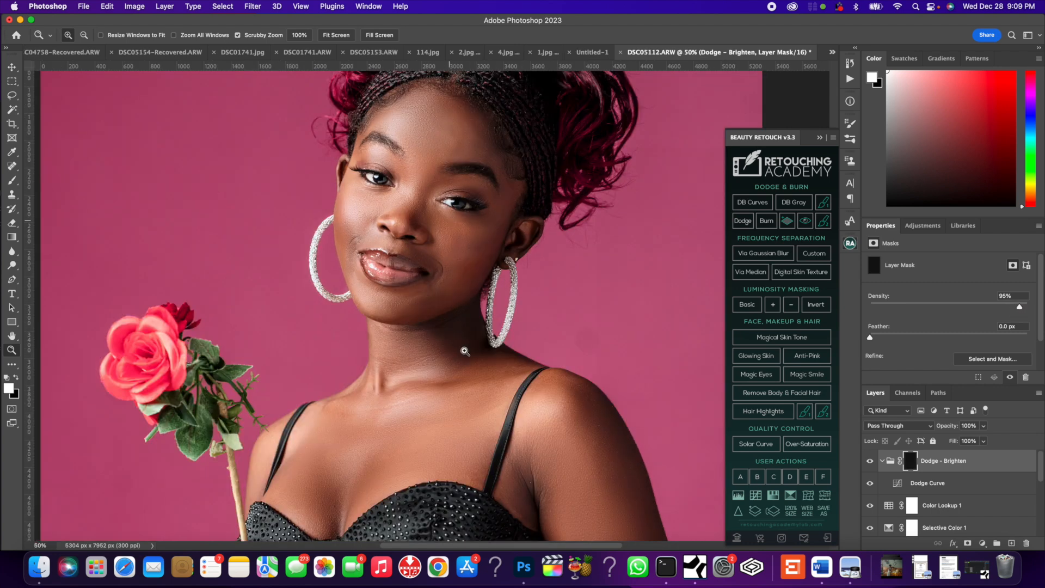
left_click(464, 351)
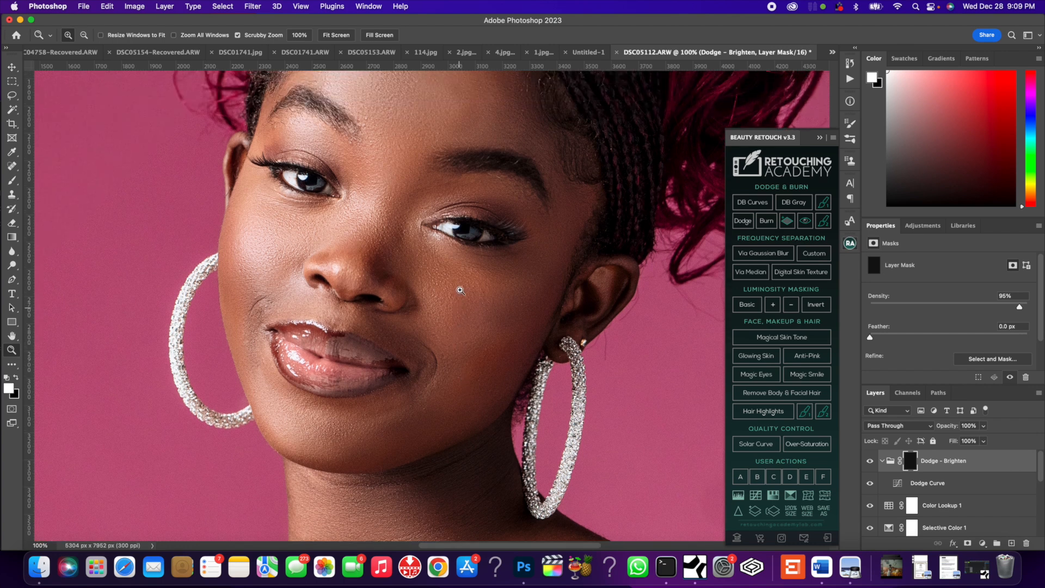
scroll(460, 290, "up", 5)
left_click(325, 299)
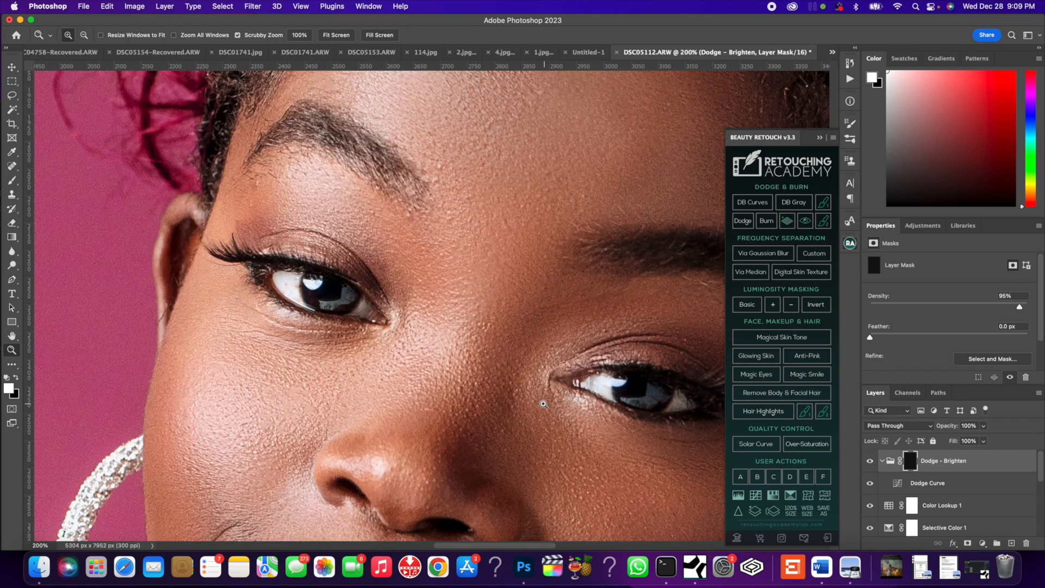
scroll(545, 404, "down", 2)
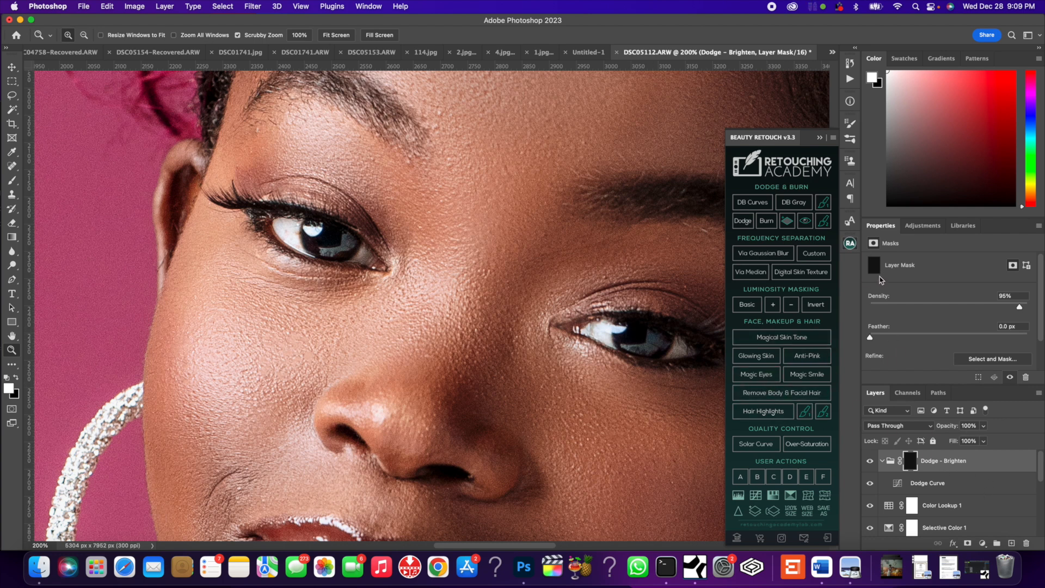
left_click(766, 375)
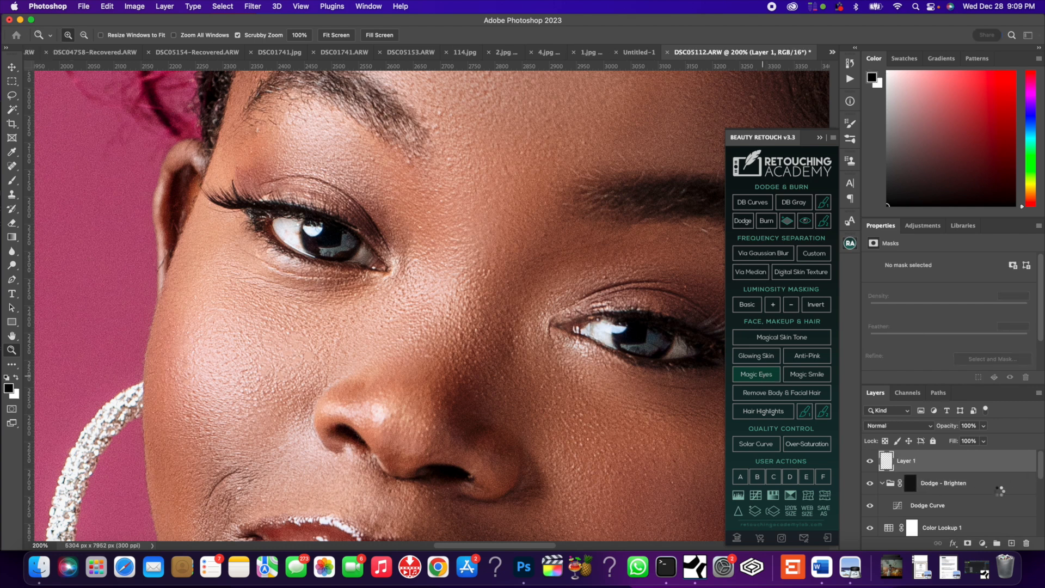
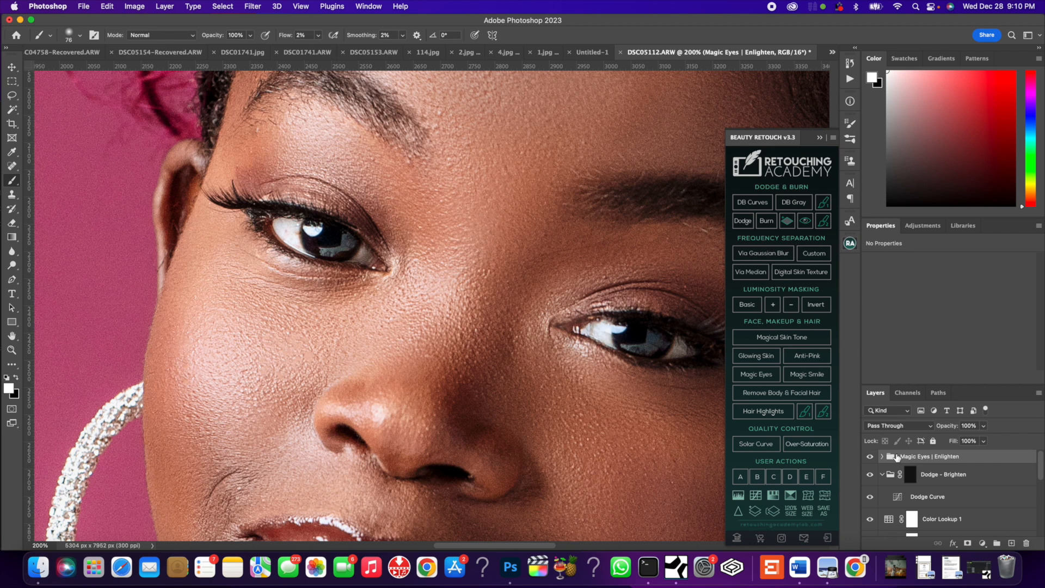
Step: Try to brighten the white of the eye beside the visible ear on the Clean Eye Whites Here mask with a 13 px white brush
left_click(882, 457)
scroll(929, 491, "down", 1)
left_click(926, 509)
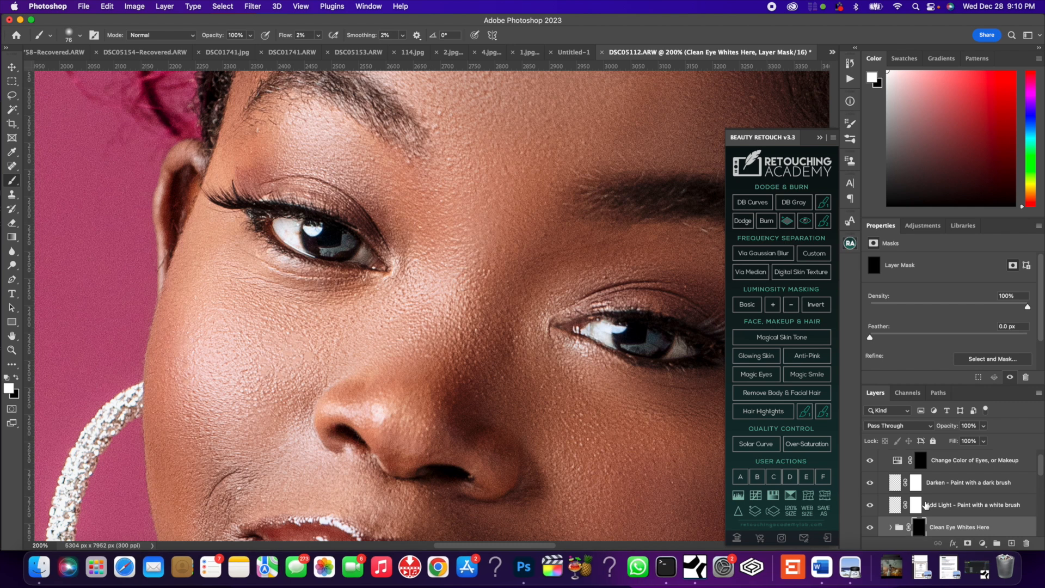
scroll(925, 505, "down", 1)
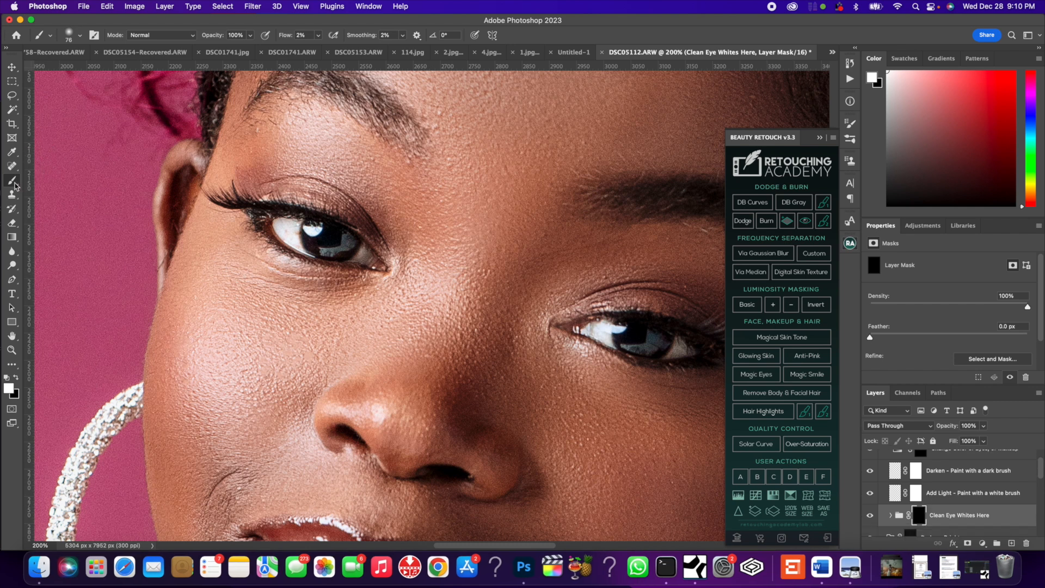
right_click(290, 231)
key("Escape")
left_click_drag(295, 231, 285, 232)
scroll(931, 457, "up", 2)
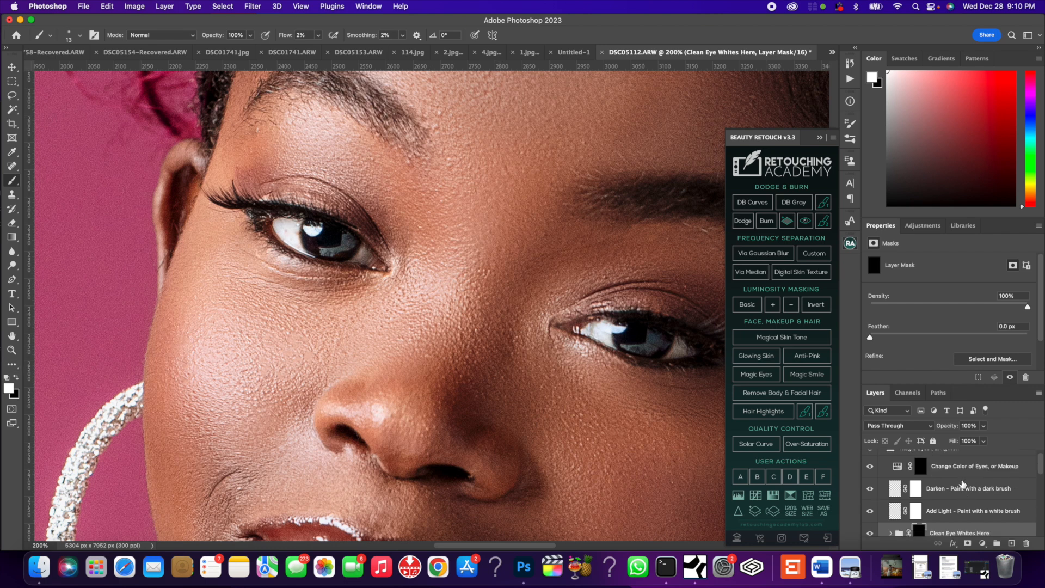
left_click(925, 473)
scroll(927, 479, "up", 1)
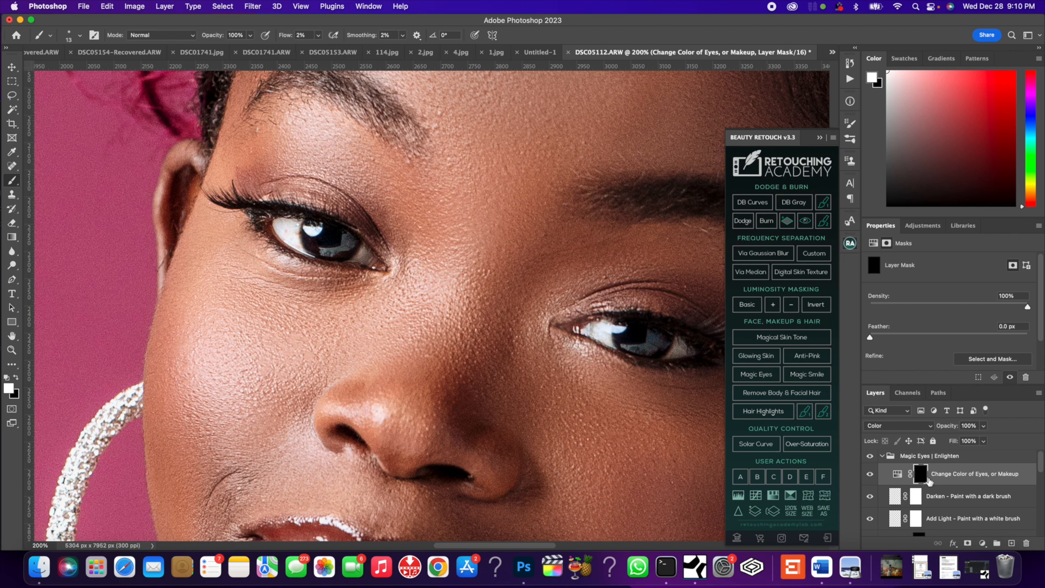
scroll(928, 482, "down", 2)
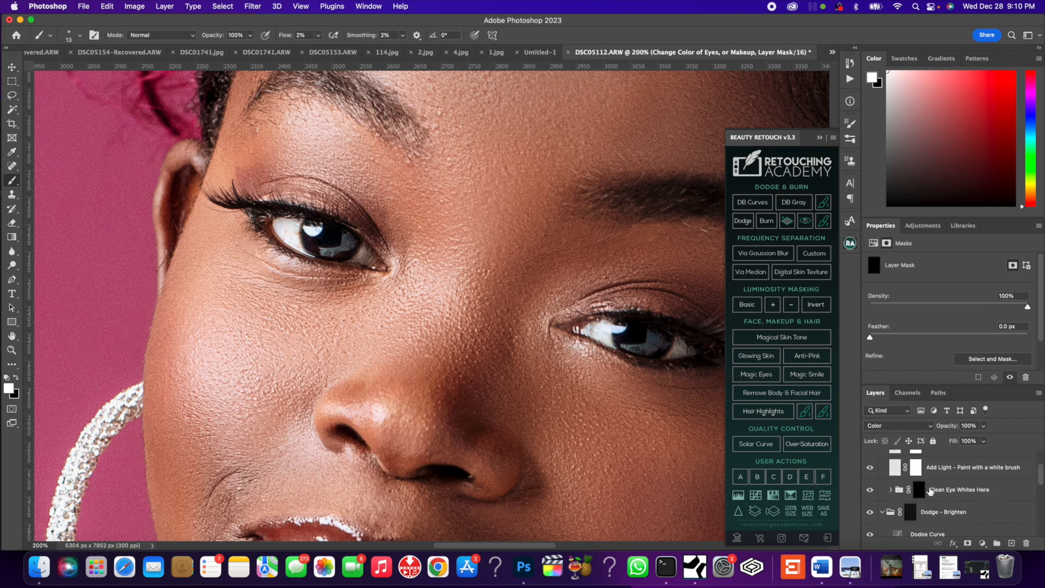
left_click(926, 490)
left_click(982, 543)
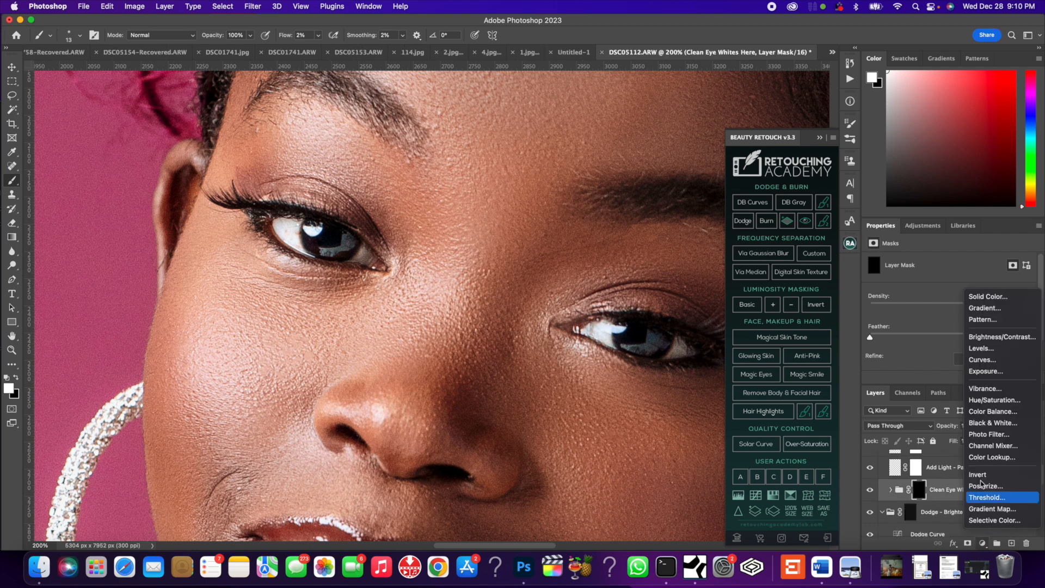
left_click(980, 363)
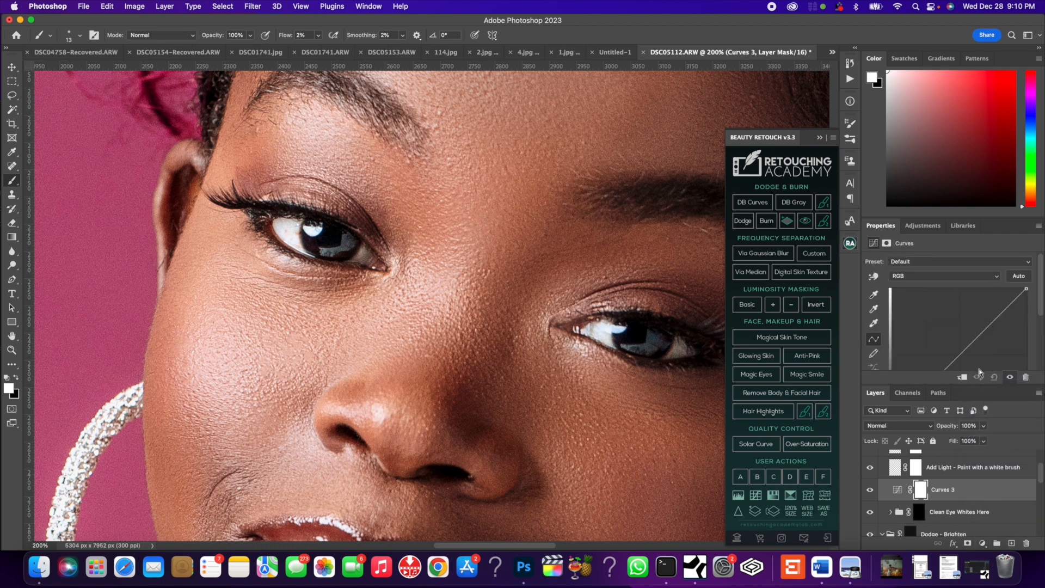
key("super+z")
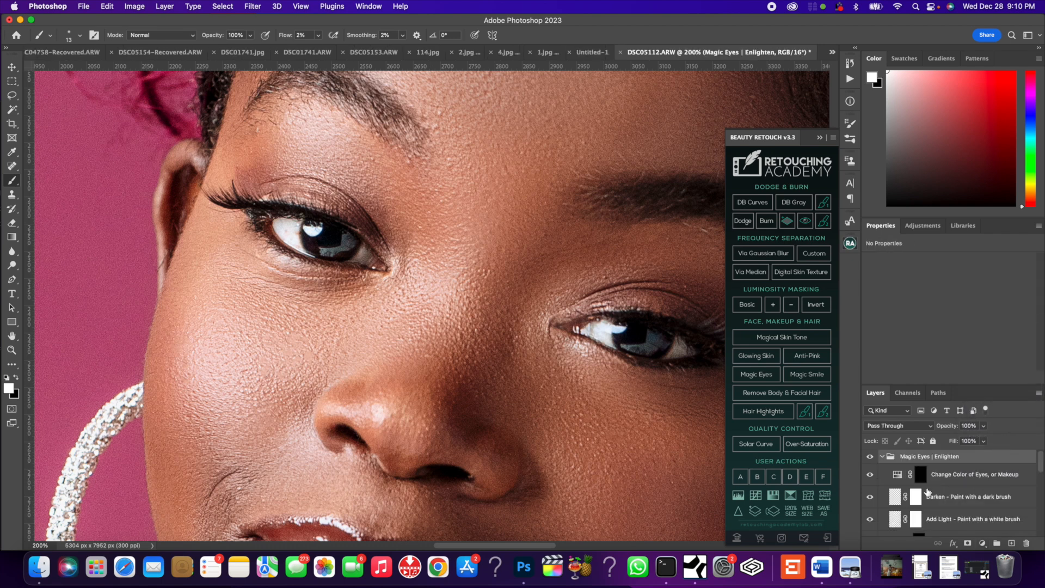
Step: Whiten the whites of both eyes on the Clean Eye Whites Here mask with a white brush at 100% flow
left_click(881, 456)
left_click(881, 456)
scroll(918, 475, "down", 1)
scroll(918, 475, "down", 1)
left_click(920, 503)
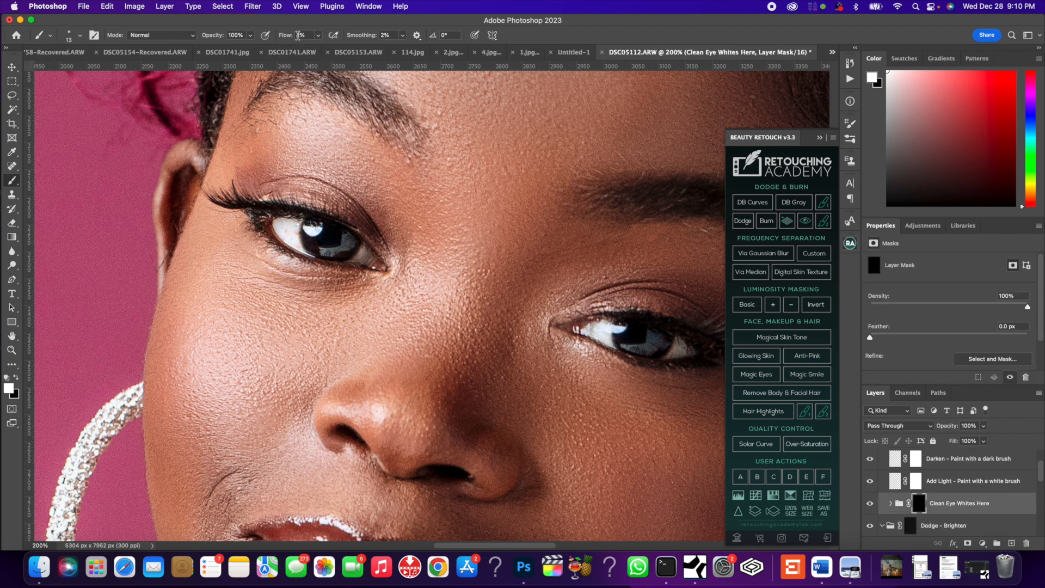
left_click(299, 34)
type("100")
left_click_drag(276, 227, 291, 224)
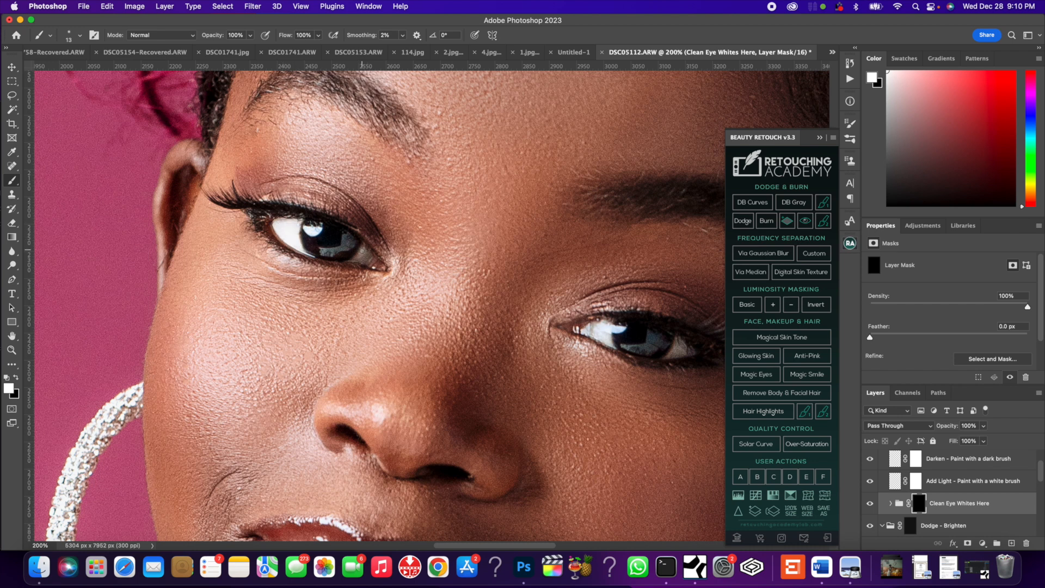
mouse_move(606, 328)
left_mouse_down()
mouse_move(591, 325)
mouse_move(593, 339)
mouse_move(691, 351)
left_mouse_up()
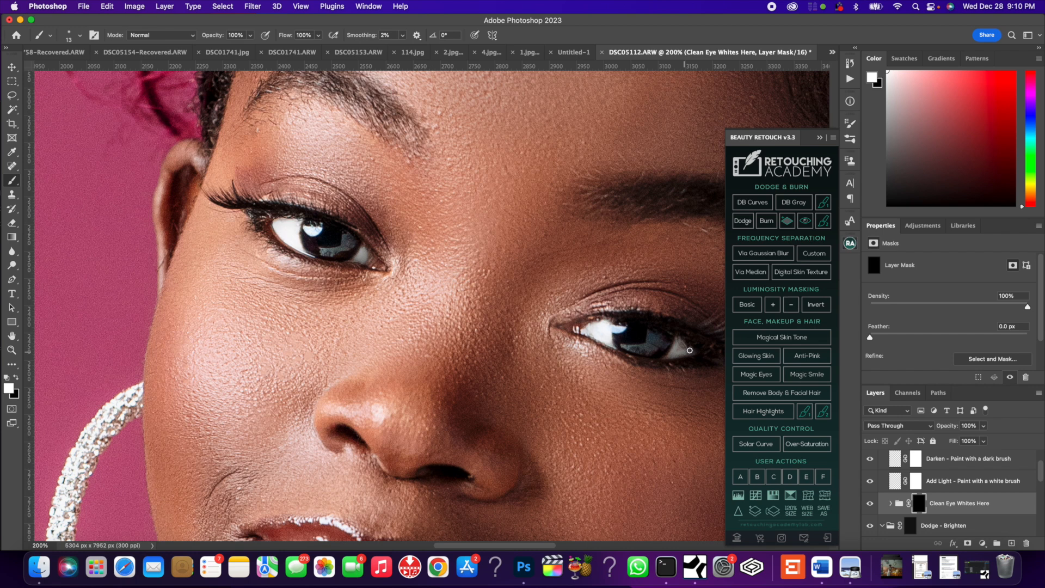
Step: Paint both irises in white on the Change Color of Eyes, or Makeup mask to reveal the blue tint
scroll(933, 492, "up", 2)
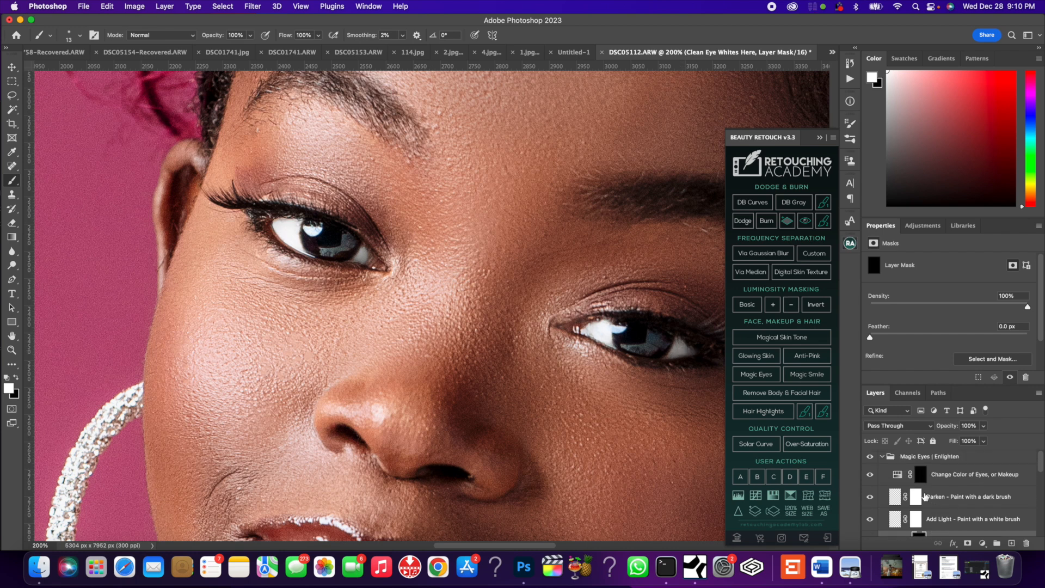
left_click(924, 474)
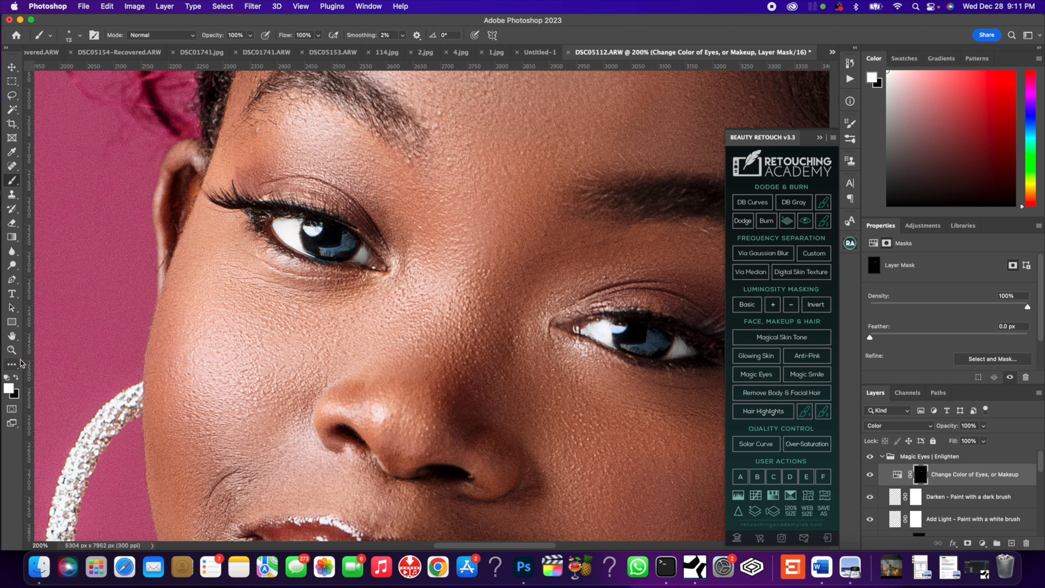
key("z")
right_click(356, 306)
left_click(366, 306)
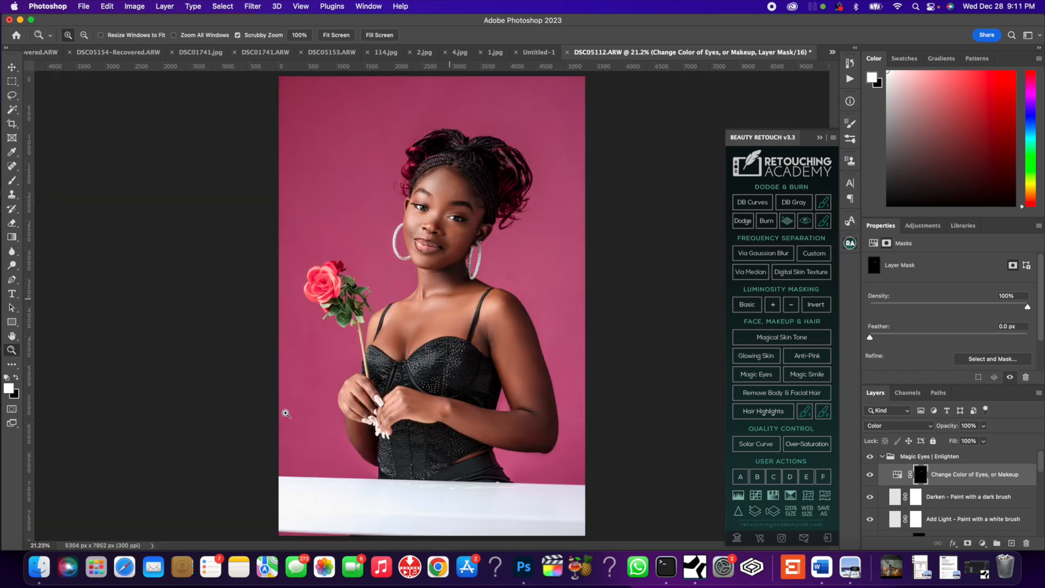
Step: Review the enhanced eyes and skin in close-up and in the whole portrait
left_click(428, 213)
left_click(439, 221)
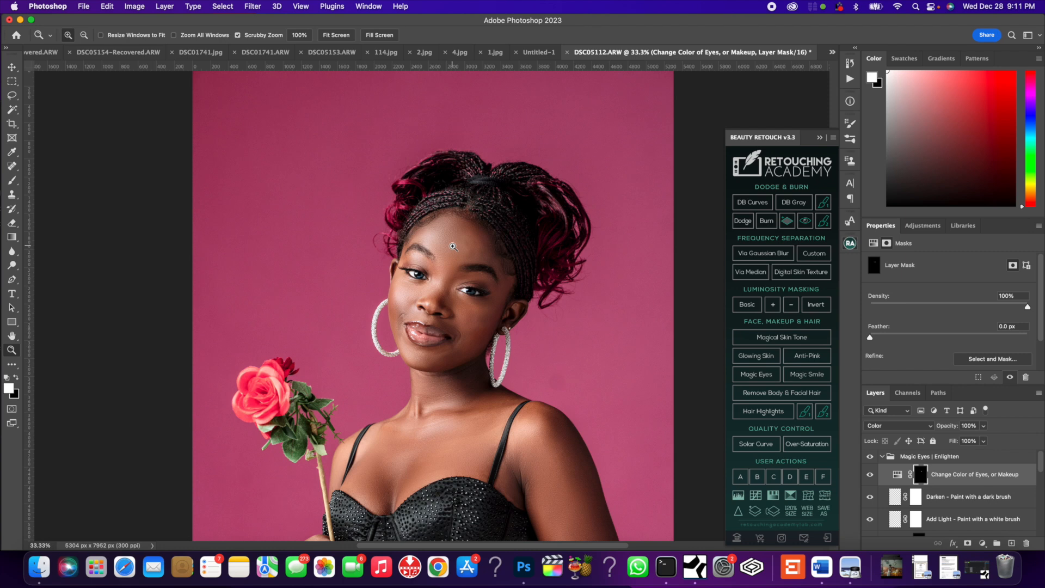
left_click(442, 219)
left_click(495, 231)
left_click(530, 235)
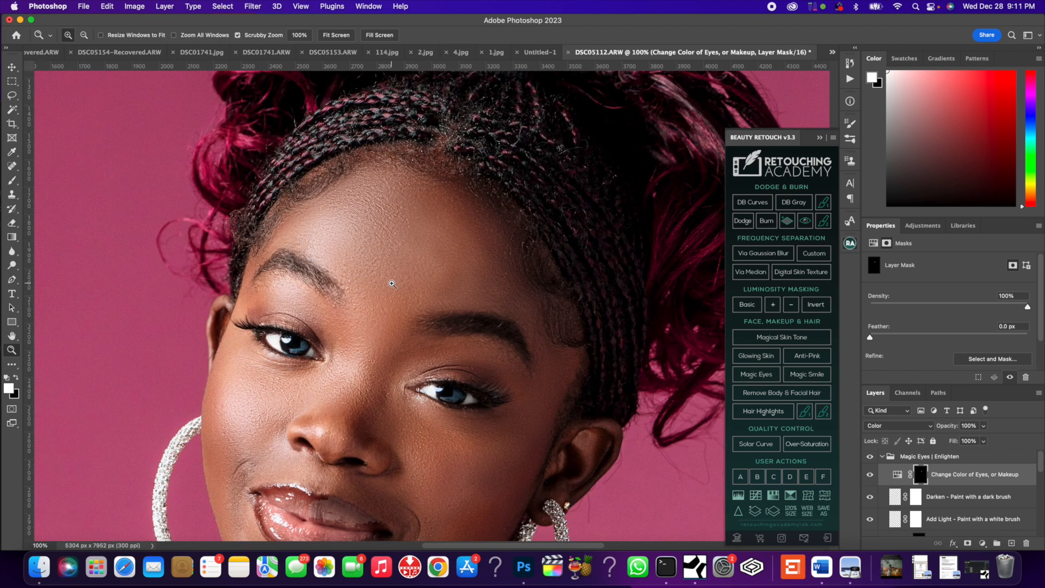
left_click(472, 253)
left_click_drag(533, 216, 489, 252)
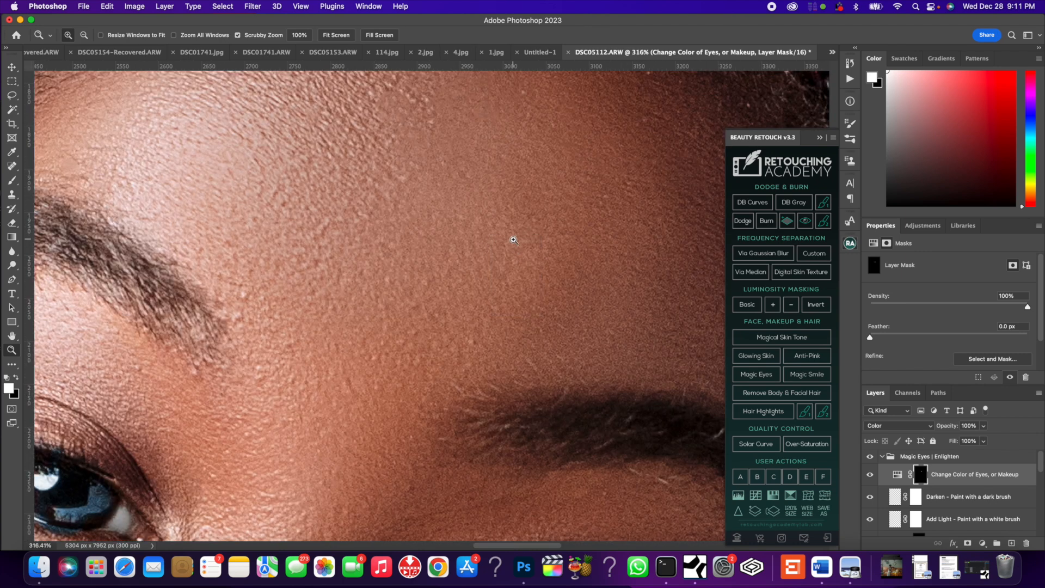
right_click(504, 244)
left_click(511, 252)
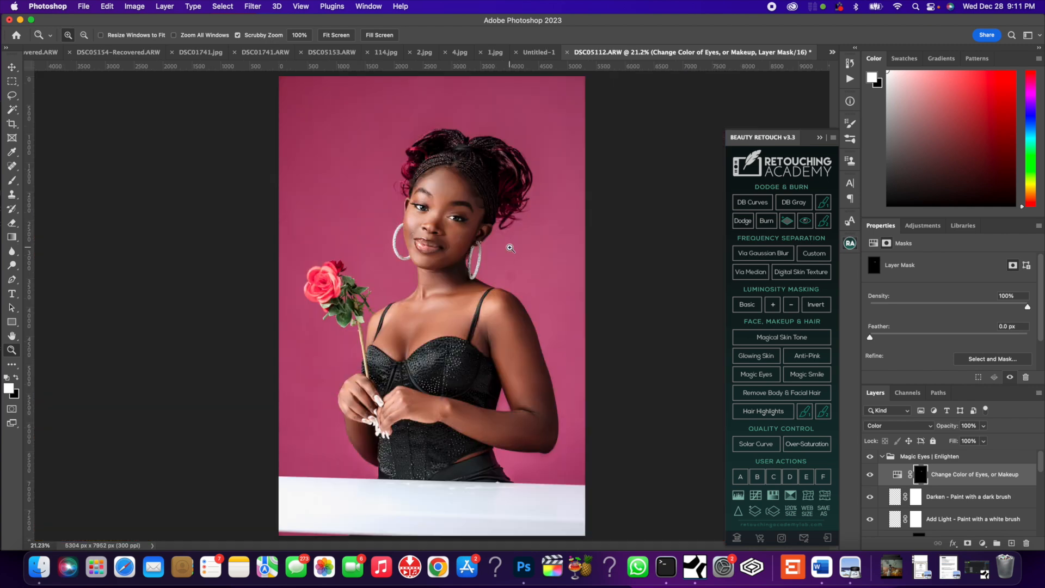
left_click(443, 190)
left_click(443, 190)
left_click(443, 190)
left_click(490, 309)
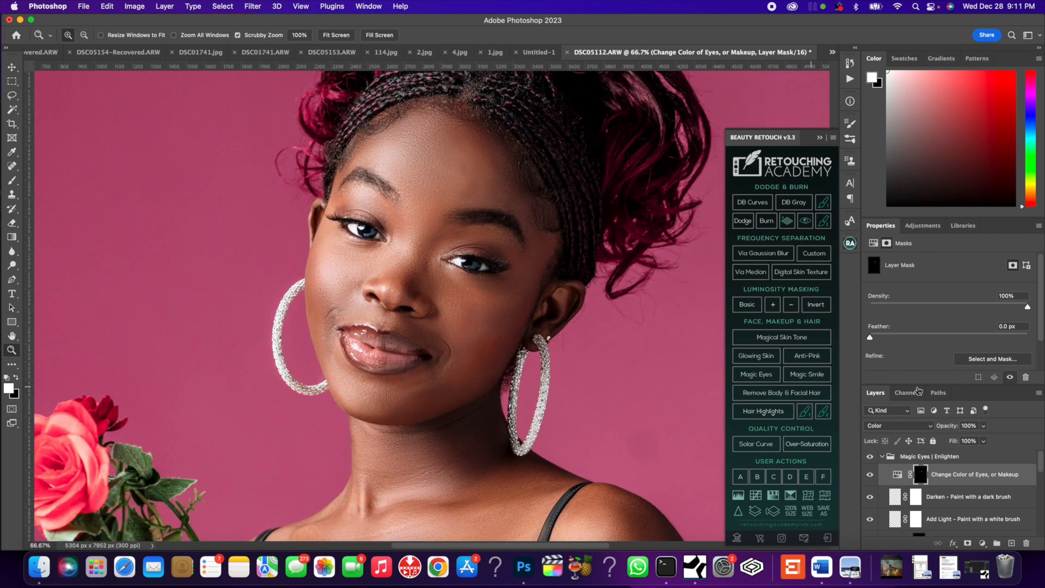
Step: Add a Curves adjustment in the Magic Eyes group, moving its black point to input 4 and slightly adjusting the white point
left_click(951, 460)
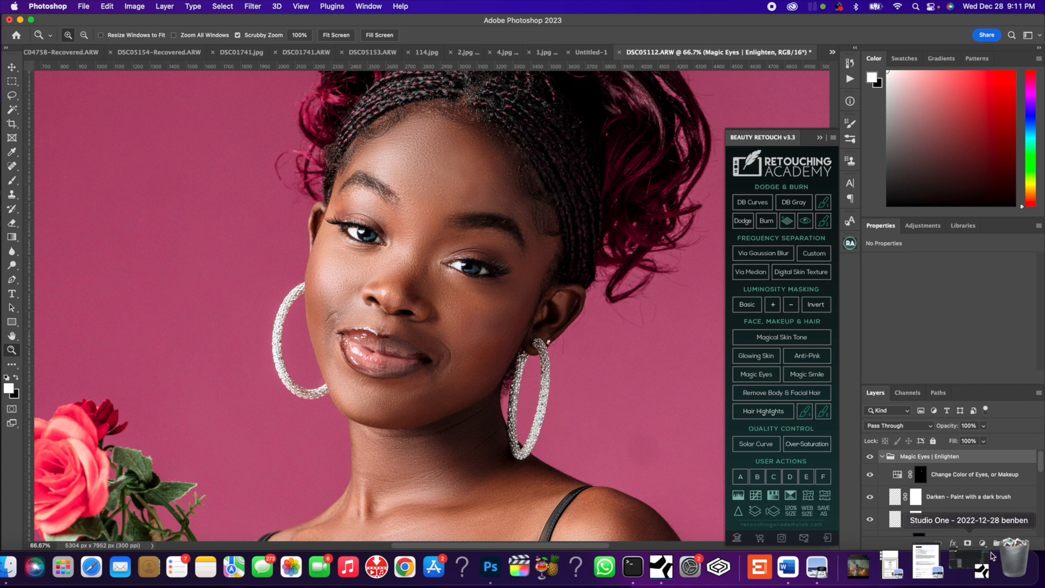
left_click(982, 543)
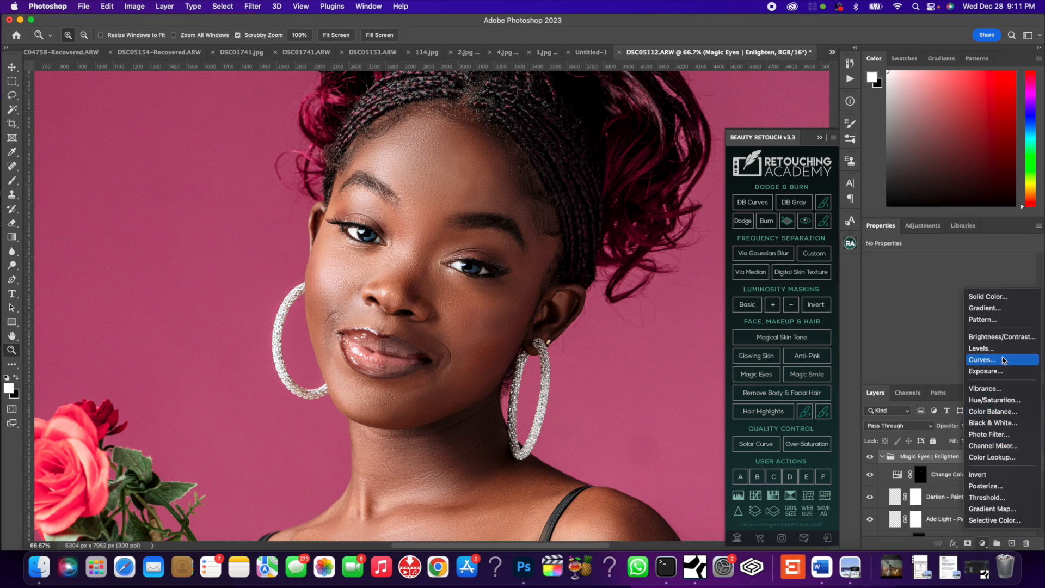
left_click(985, 360)
scroll(932, 341, "down", 3)
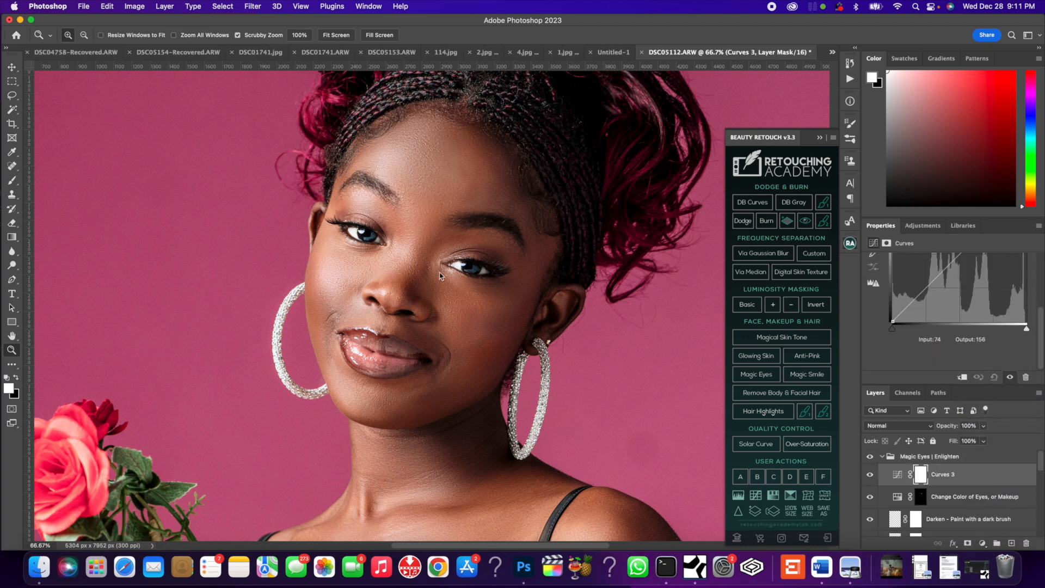
right_click(447, 255)
left_click(470, 264)
left_click_drag(892, 322, 894, 321)
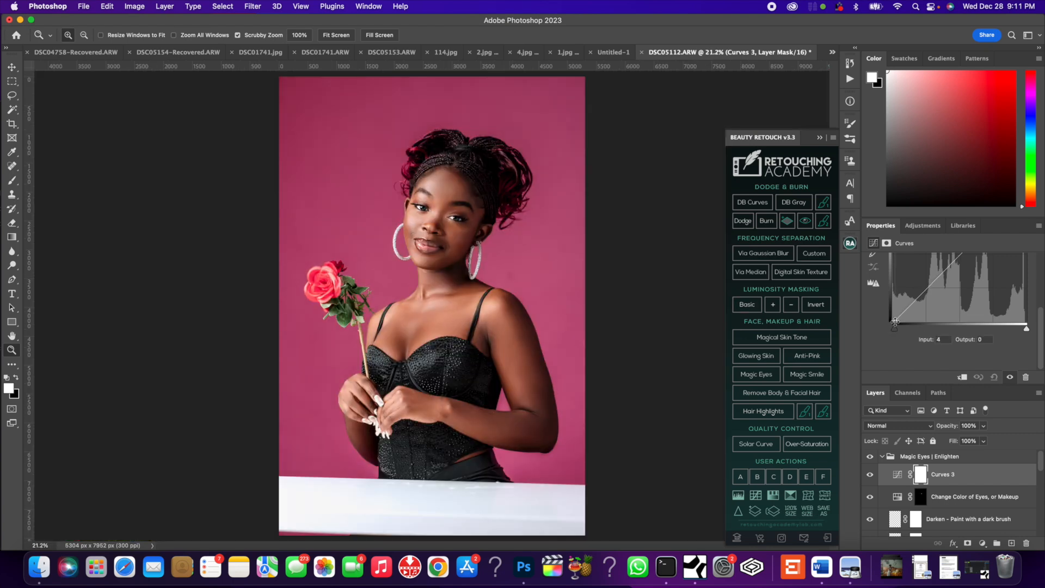
scroll(924, 321, "up", 3)
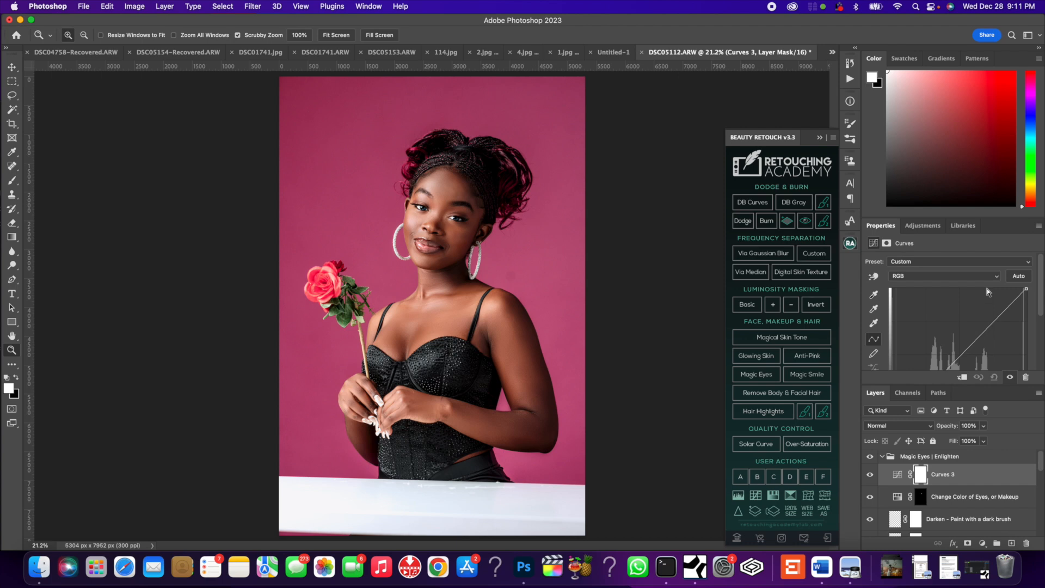
left_click_drag(1027, 289, 1026, 288)
Step: Examine the eyes and facial skin up close and check the overall portrait with the Curves adjustment applied
left_click(455, 207)
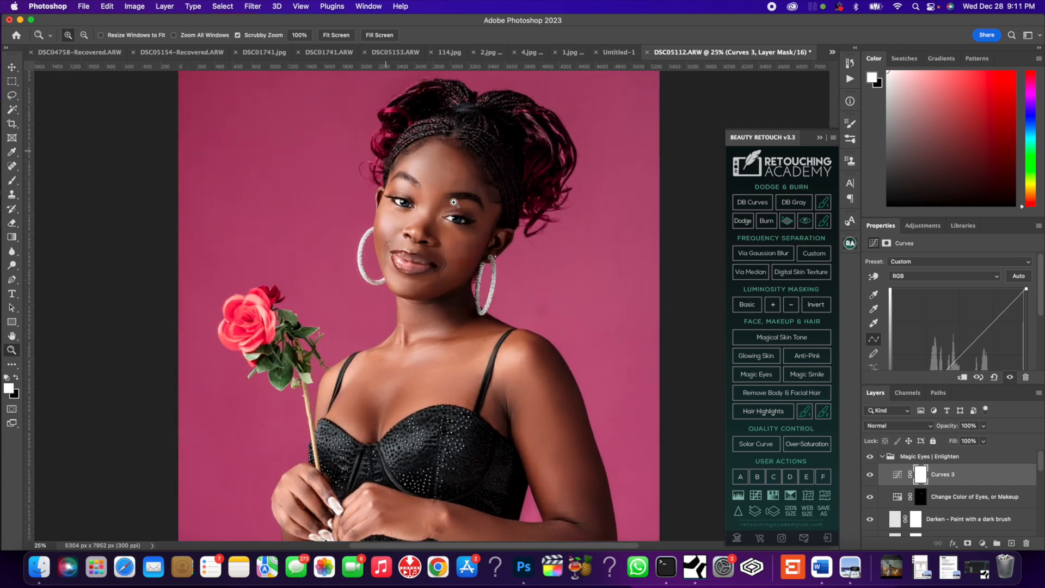
left_click(454, 202)
left_click(471, 294)
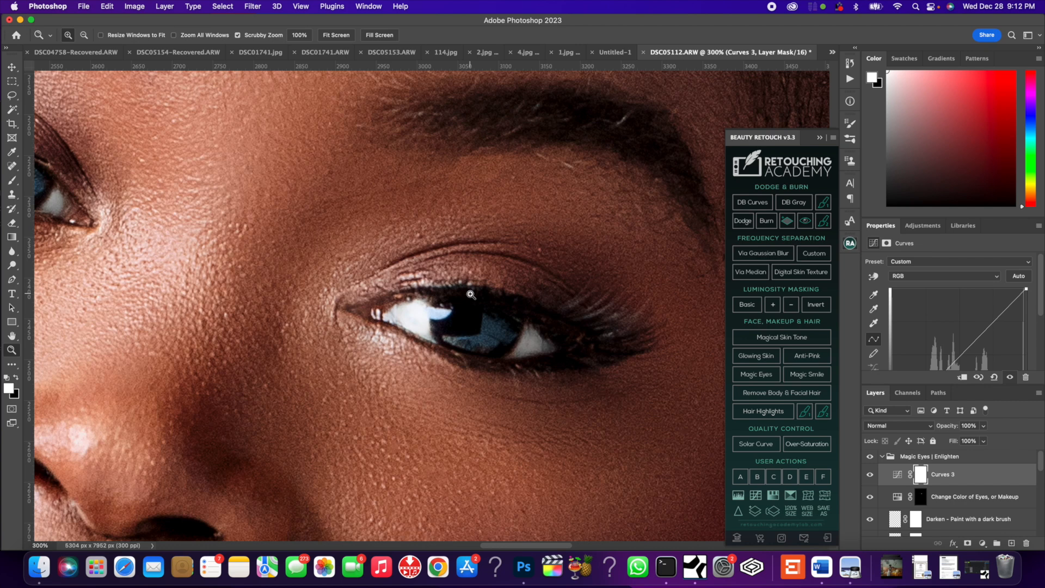
left_click(222, 222)
scroll(238, 269, "up", 4)
right_click(240, 271)
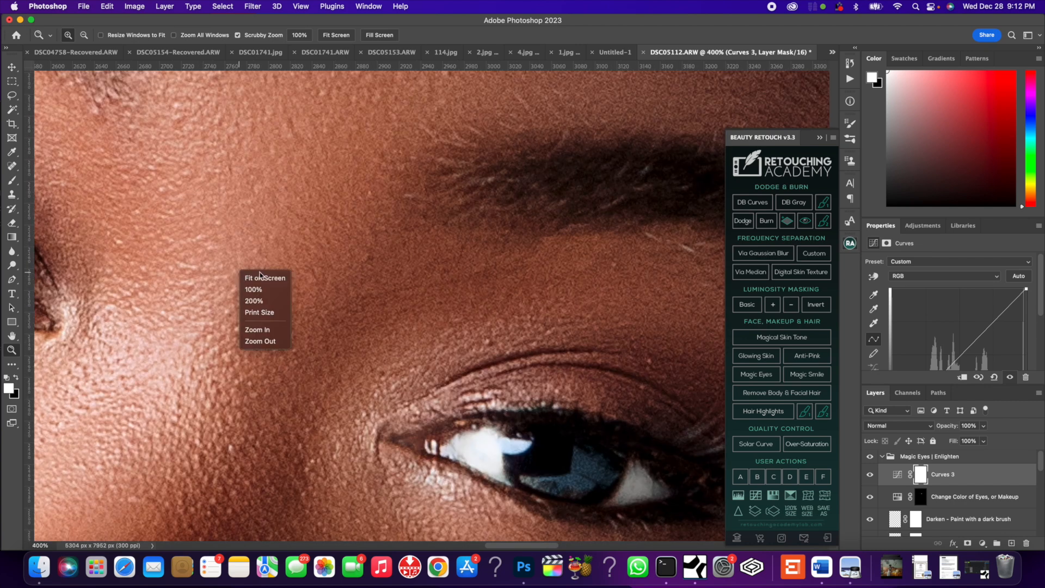
left_click(255, 277)
left_click(476, 290)
left_click(476, 289)
left_click(439, 200)
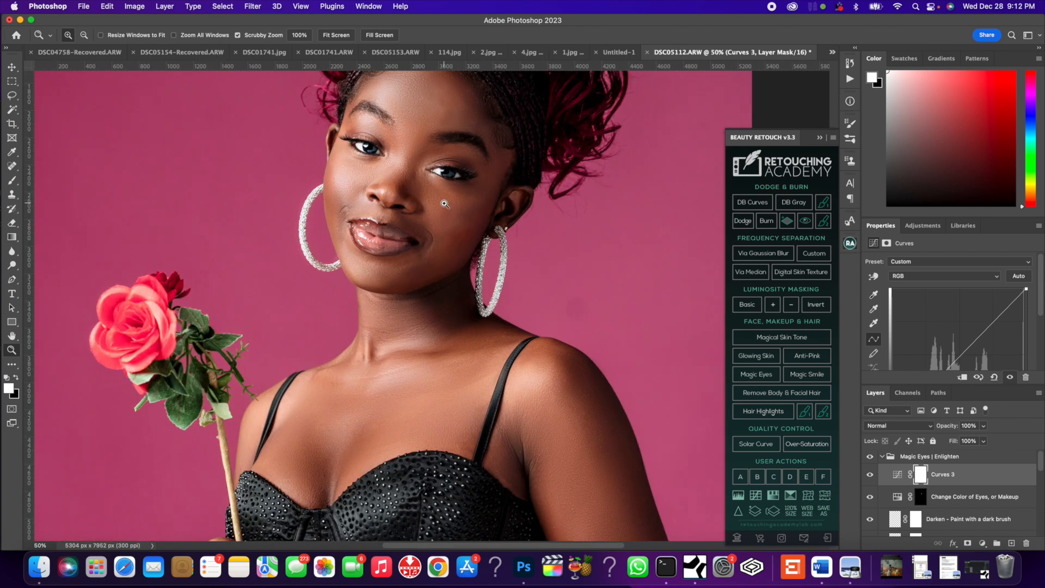
Step: Merge all layers from the Magic Eyes group down to Group 1 and duplicate the merged layer
left_click(951, 458)
scroll(956, 481, "down", 2)
scroll(956, 481, "down", 3)
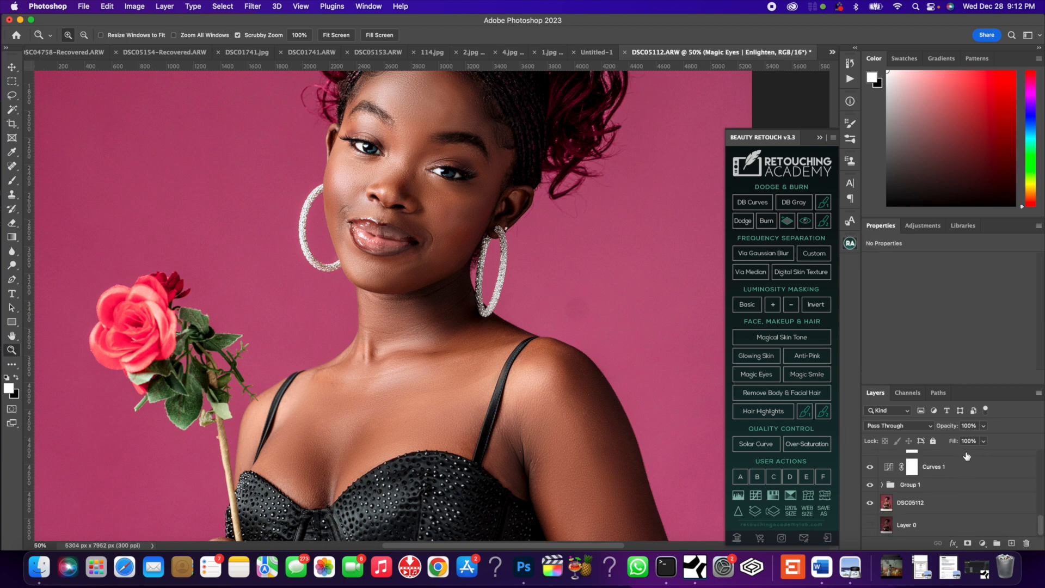
left_click(956, 491, "shift")
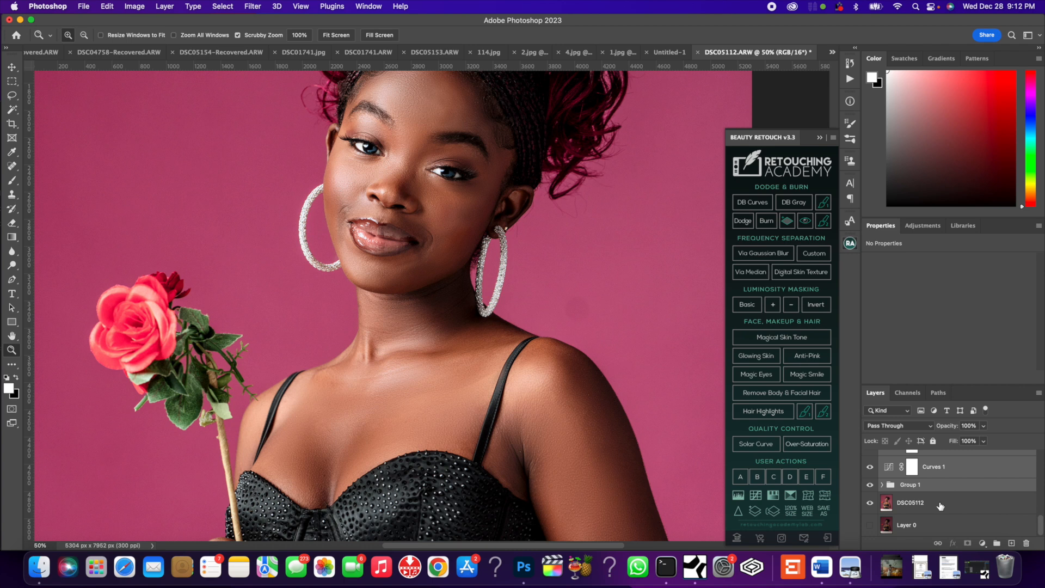
left_click(1038, 392)
left_click(925, 469)
left_click_drag(983, 482, 1013, 543)
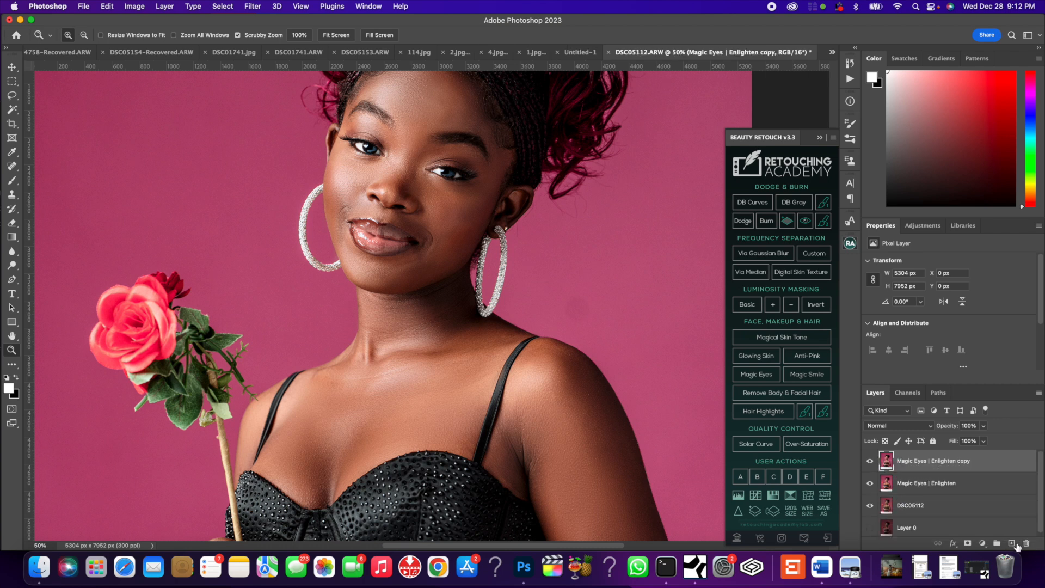
Step: Apply a High Pass filter with a 2.1 px radius to the duplicated merged layer
scroll(396, 125, "up", 3)
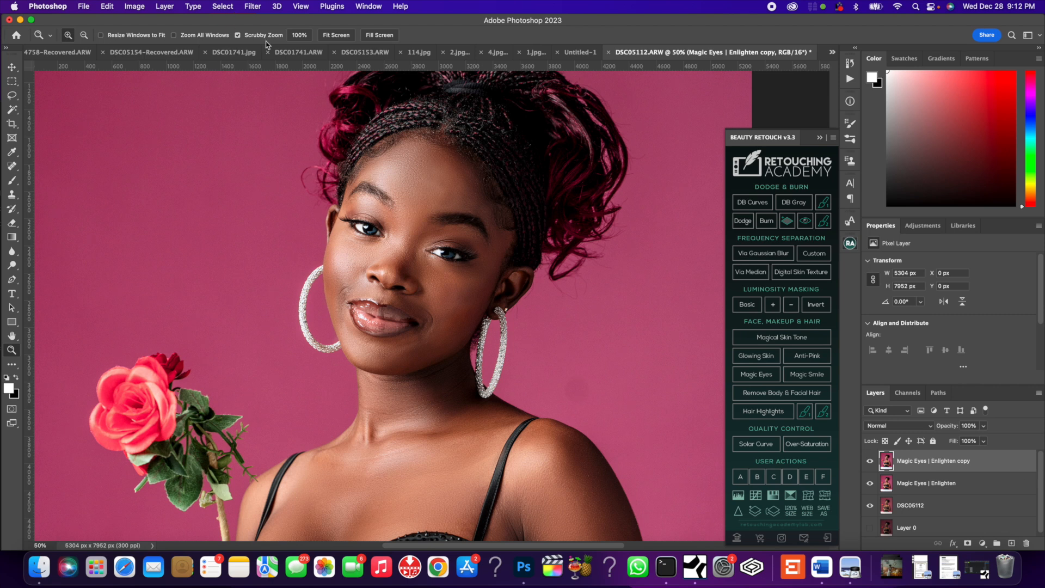
left_click(252, 6)
mouse_move(274, 239)
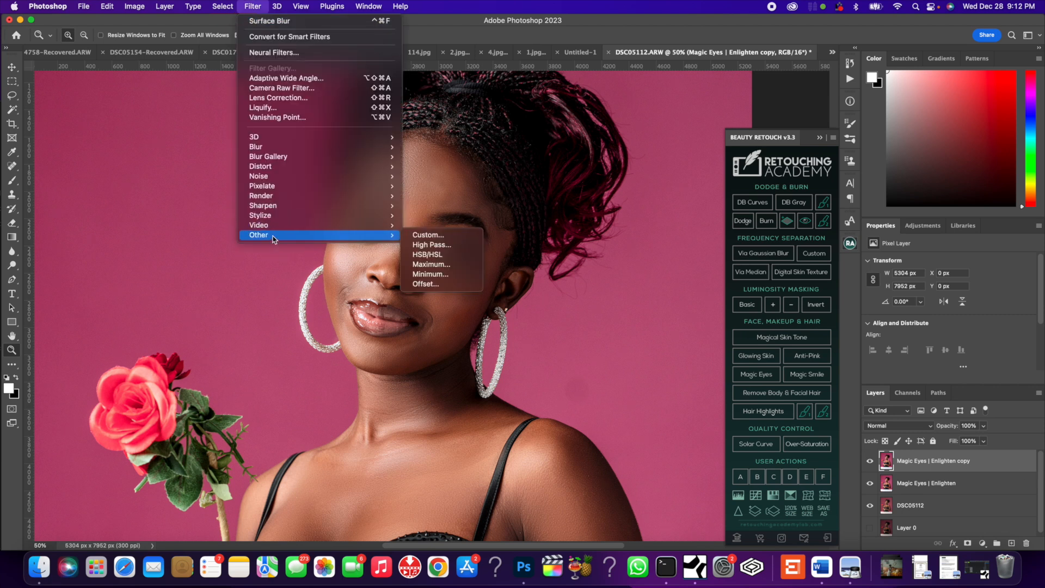
left_click(454, 244)
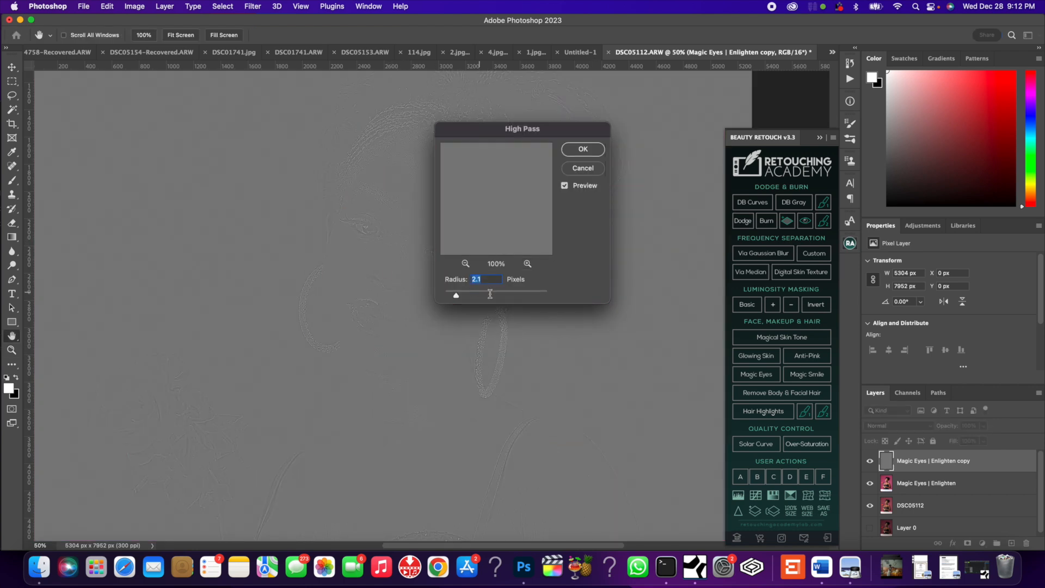
left_click(580, 152)
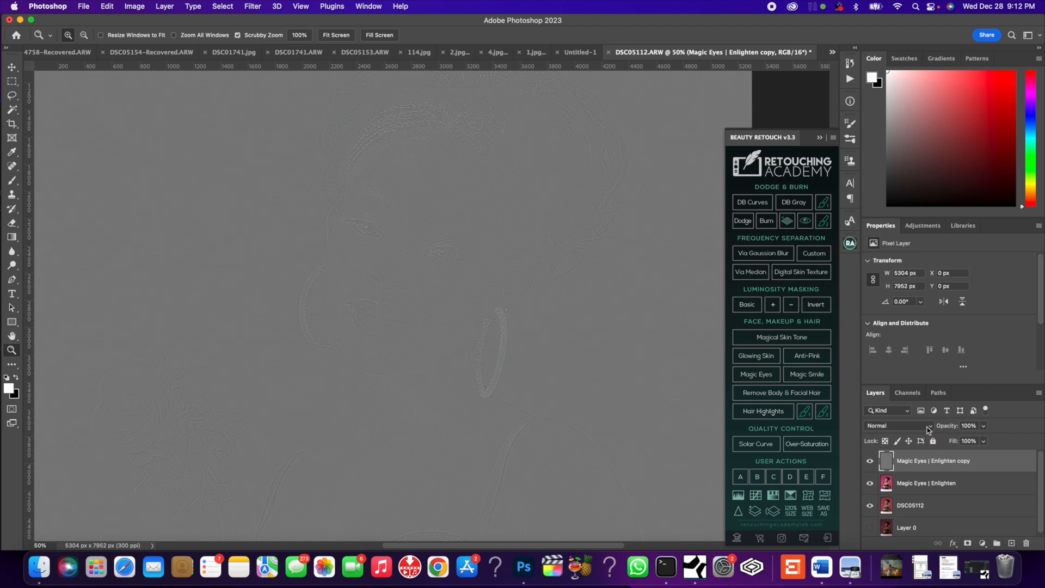
Step: Set the high-pass layer to Soft Light blending at 60% opacity, comparing the image with and without it
left_click(928, 429)
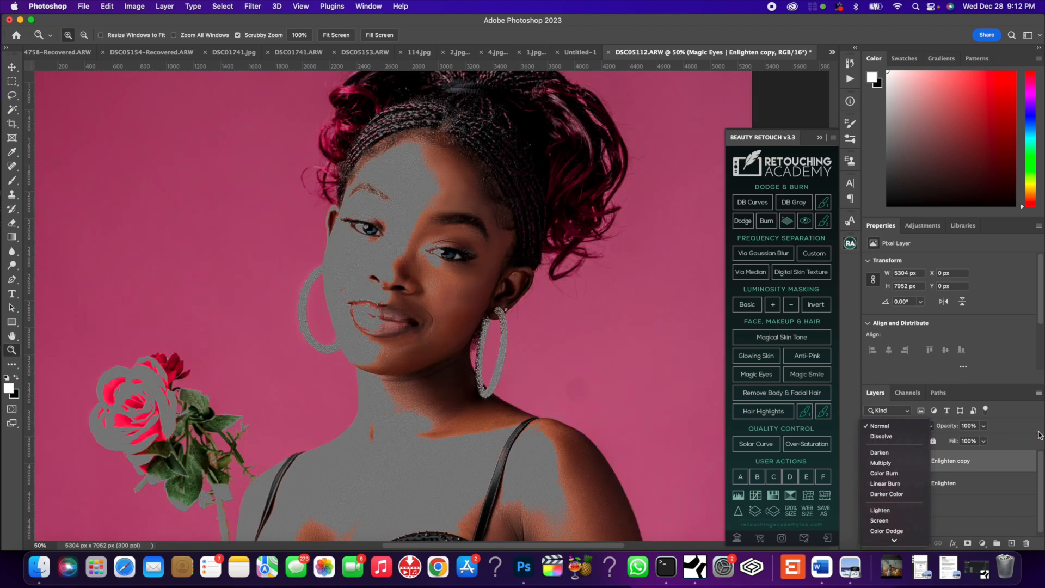
left_click(935, 444)
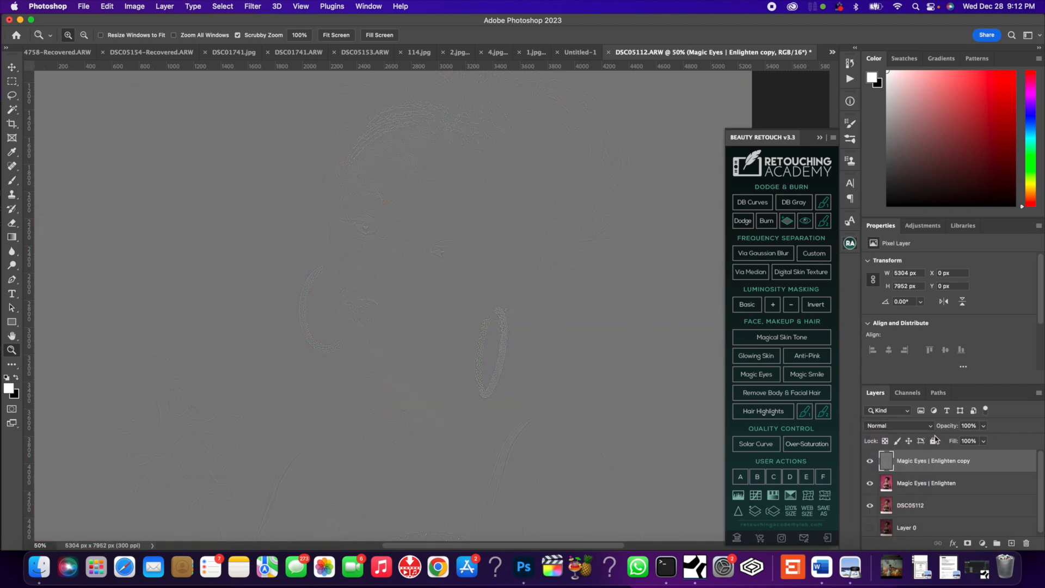
left_click(929, 426)
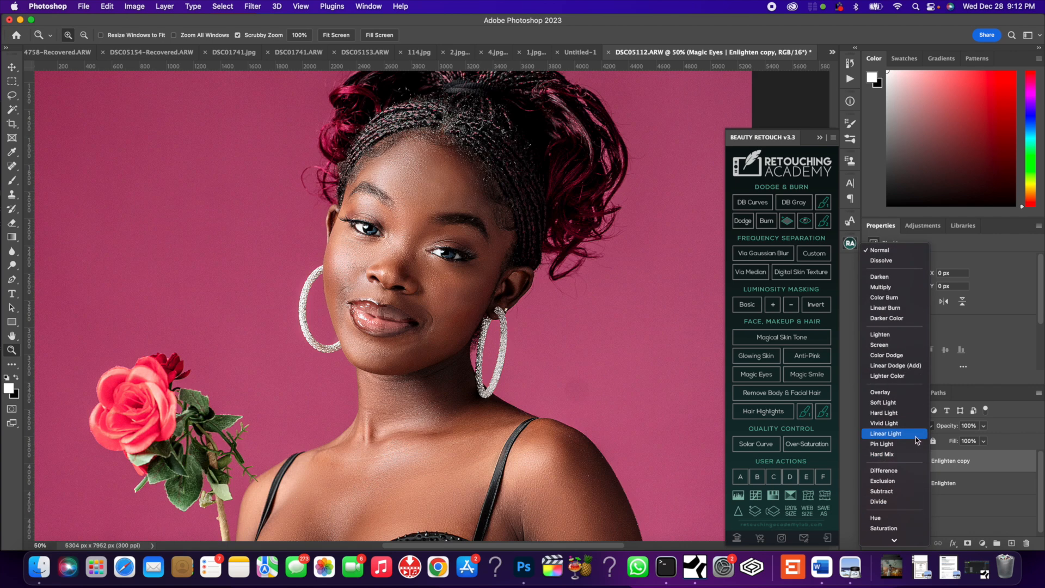
left_click(911, 406)
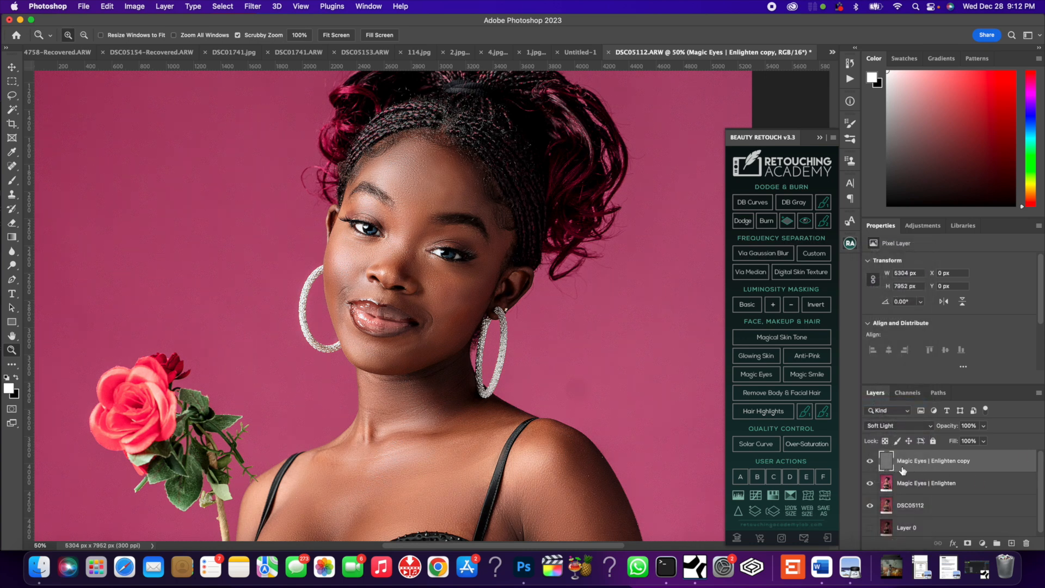
left_click(870, 461)
left_click(870, 461)
left_click(983, 426)
left_click_drag(986, 439, 964, 444)
Step: Inspect the sharpening on the face in close-up and review the finished portrait as a whole
left_click_drag(375, 230, 444, 341)
right_click(396, 275)
left_click(409, 282)
left_click_drag(420, 222, 419, 235)
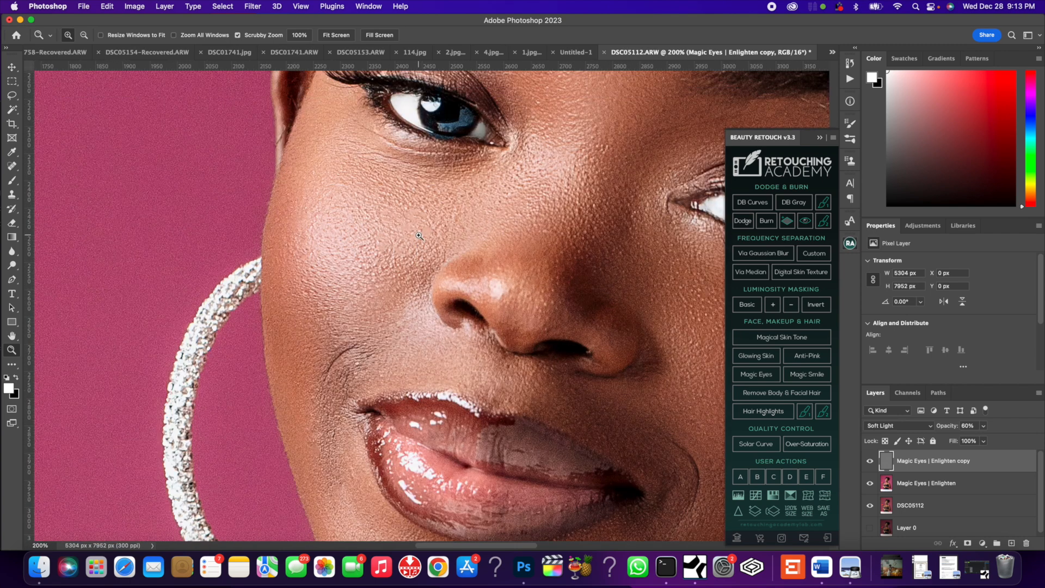
right_click(419, 235)
left_click(433, 240)
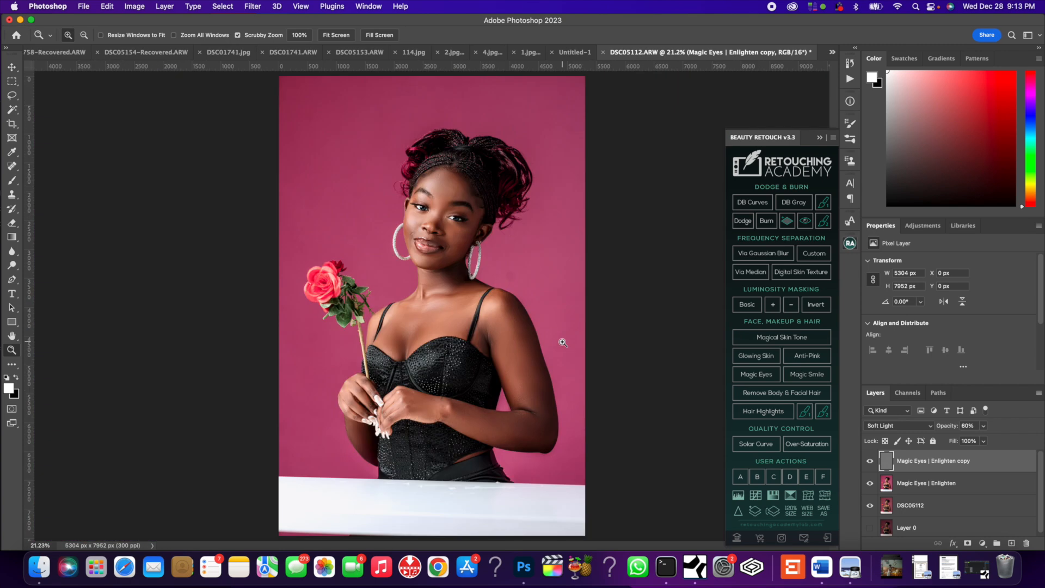
left_click(433, 221)
left_click(443, 200)
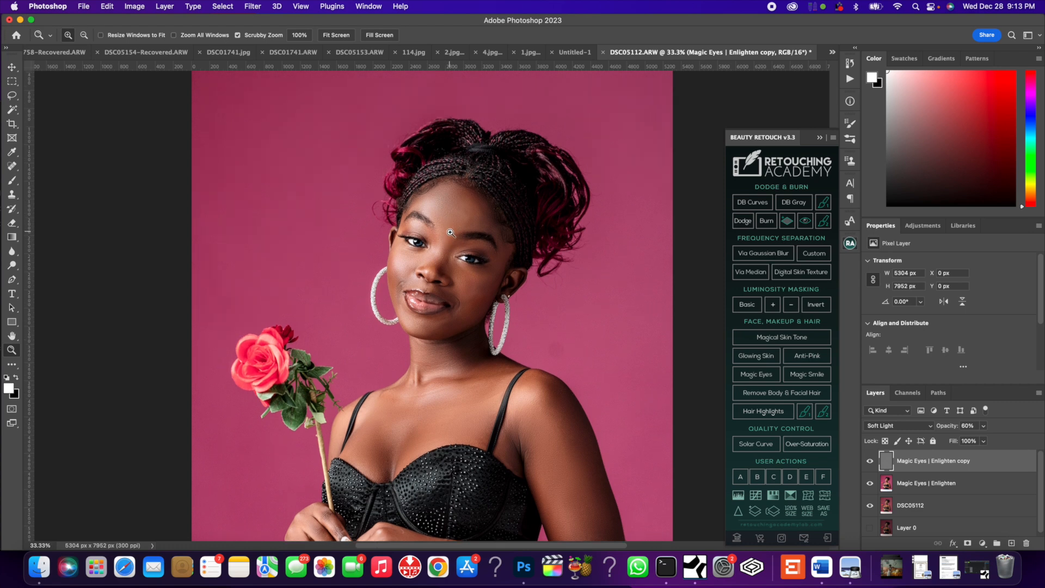
left_click(450, 232)
right_click(479, 266)
left_click(499, 273)
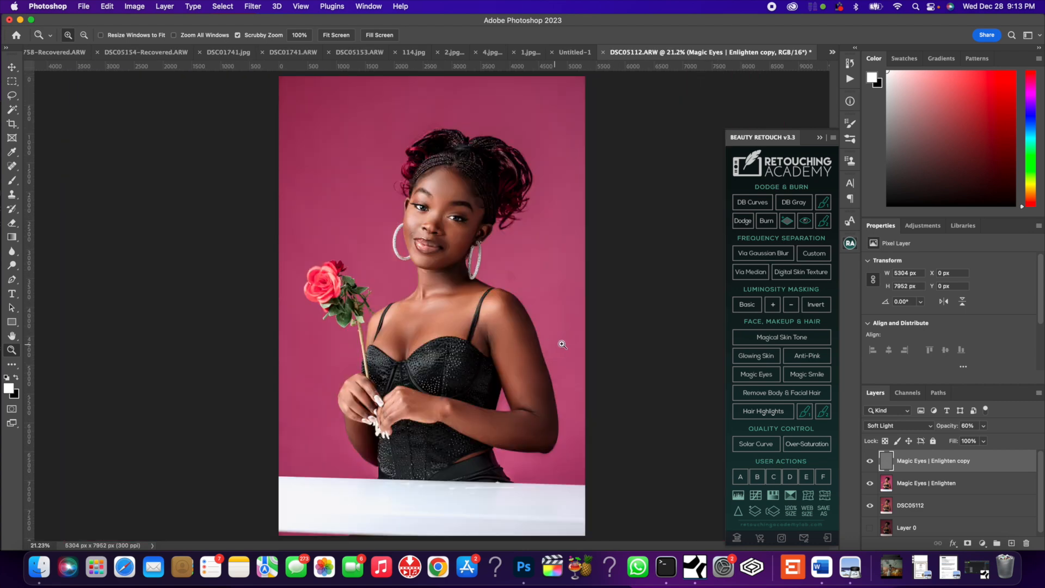
Step: Review the sharpened color portrait in close-up and in full
left_click(432, 182)
left_click(432, 181)
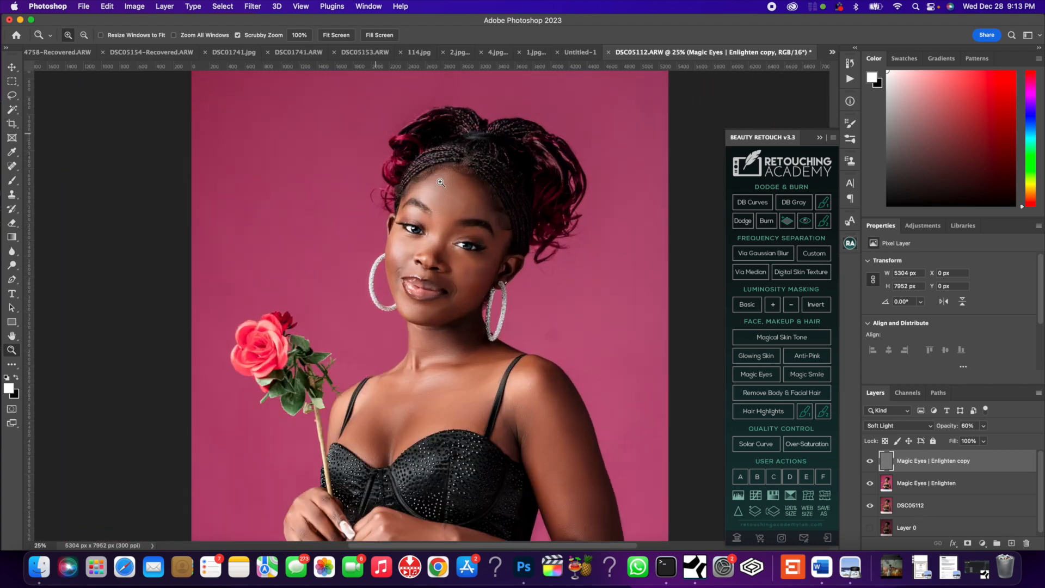
scroll(469, 260, "down", 2)
scroll(463, 245, "up", 2)
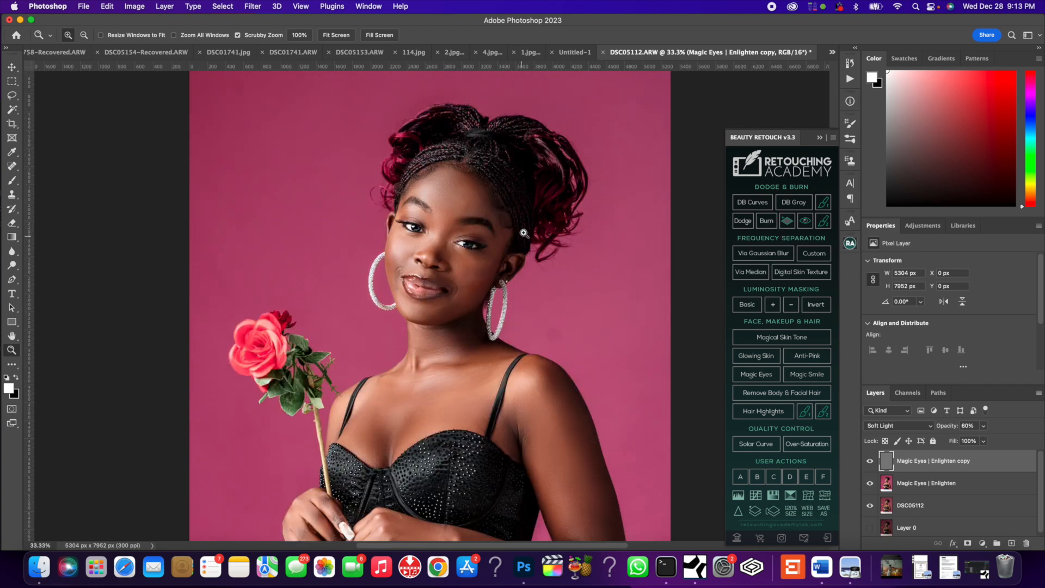
right_click(500, 294)
left_click(536, 364)
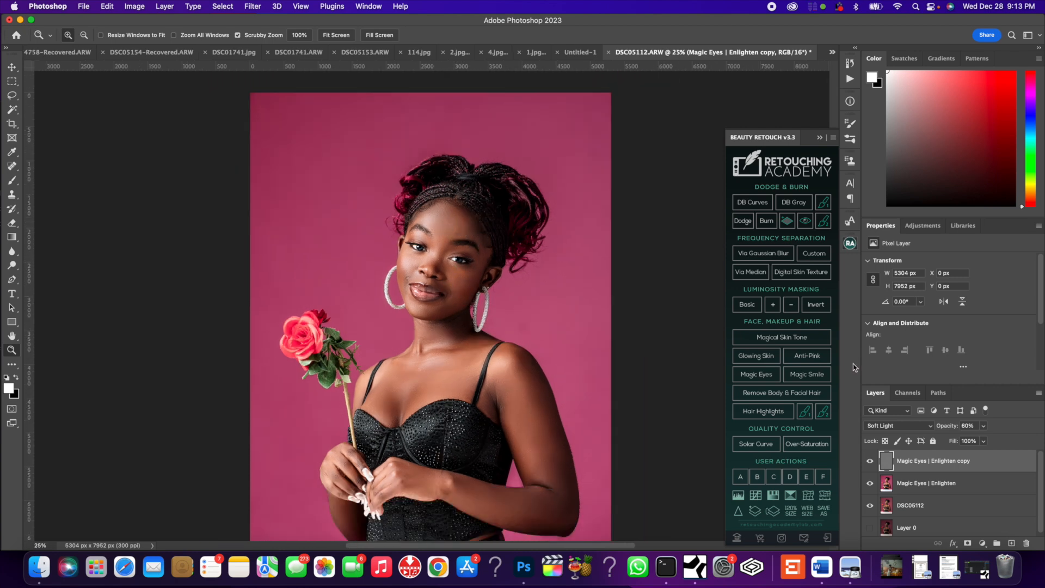
scroll(809, 339, "up", 1)
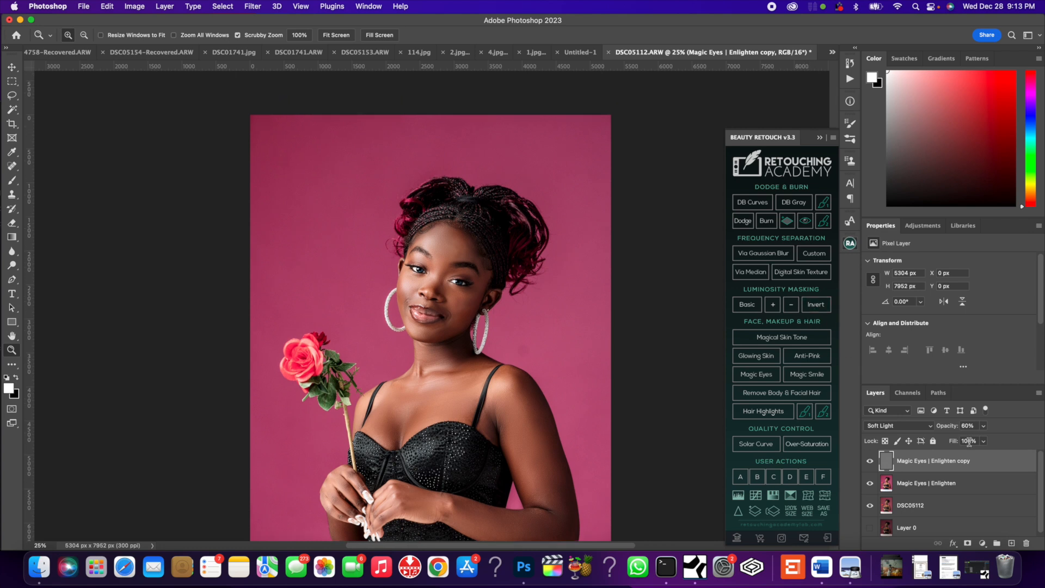
Step: Create a dodge-and-burn curves setup with visual aid layers and add a Dodge - Brighten group above it
left_click(756, 204)
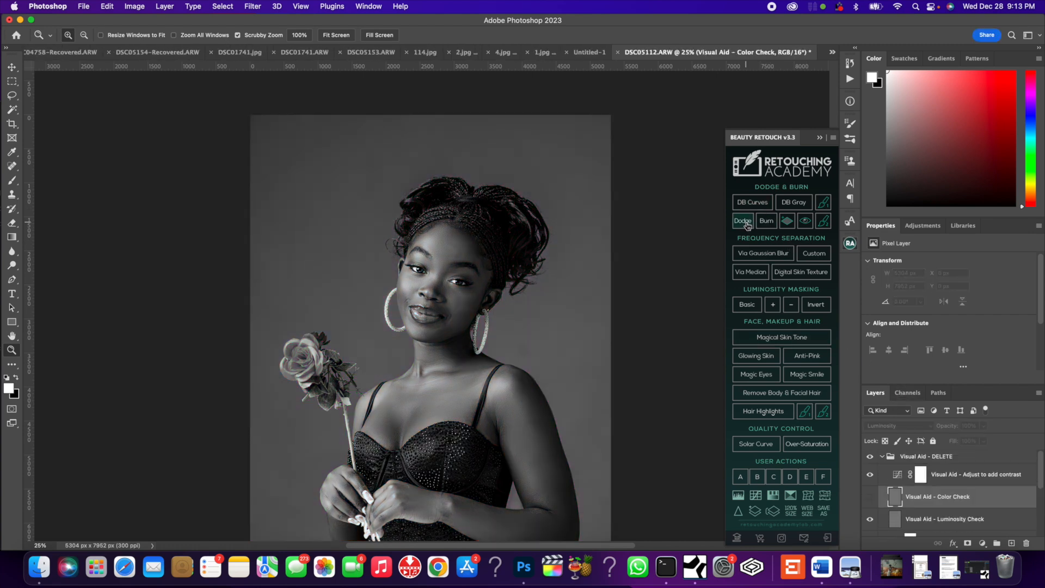
left_click(744, 222)
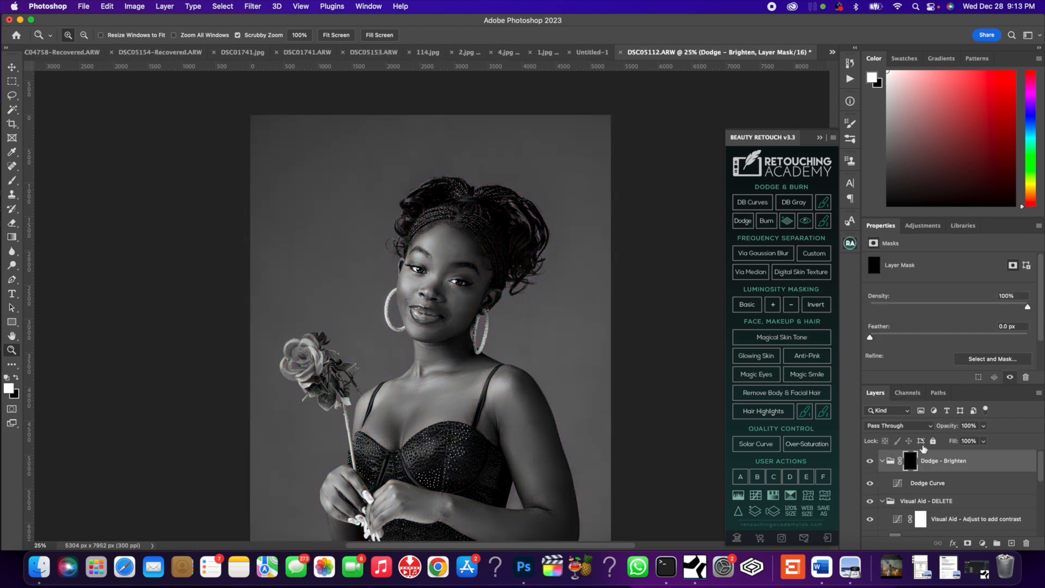
left_click_drag(12, 180, 61, 211)
left_click(61, 211)
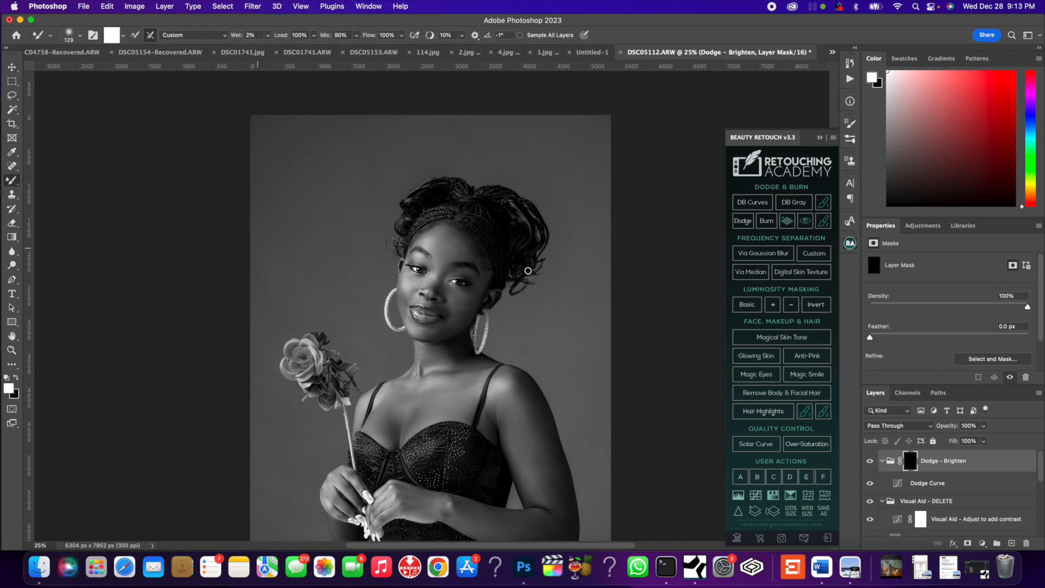
left_click(462, 250)
Step: Examine the forehead, brow and facial skin up close in the black-and-white visual aid view
left_click(12, 350)
left_click_drag(392, 249, 597, 307)
scroll(354, 273, "up", 2)
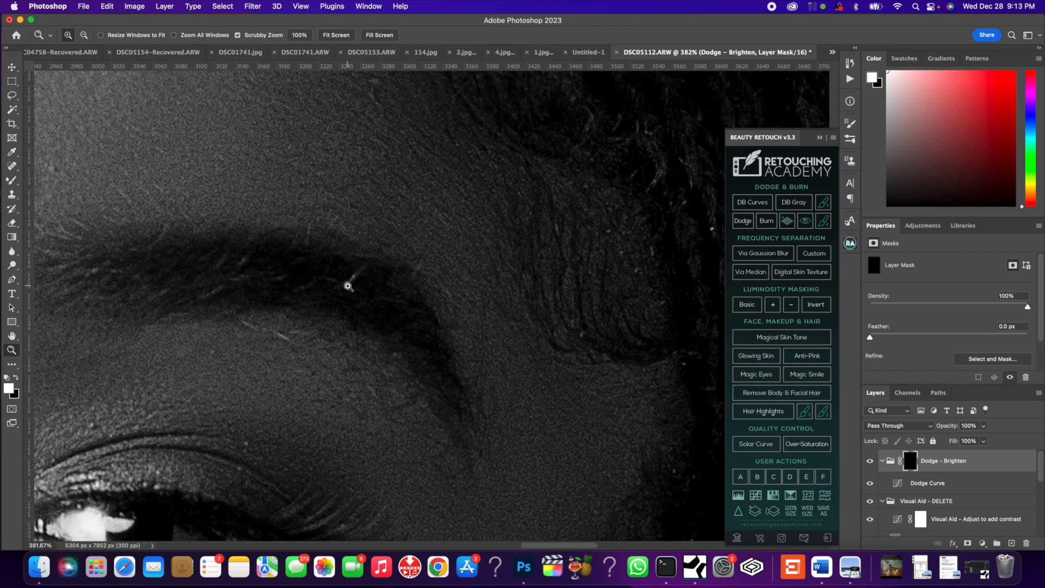
scroll(326, 234, "up", 5)
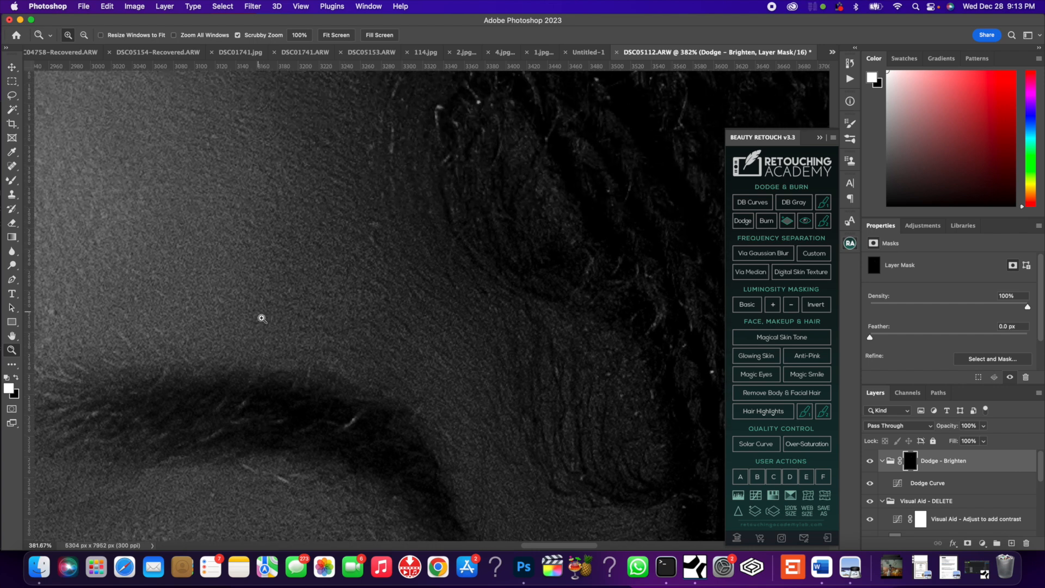
right_click(423, 363)
left_click(435, 364)
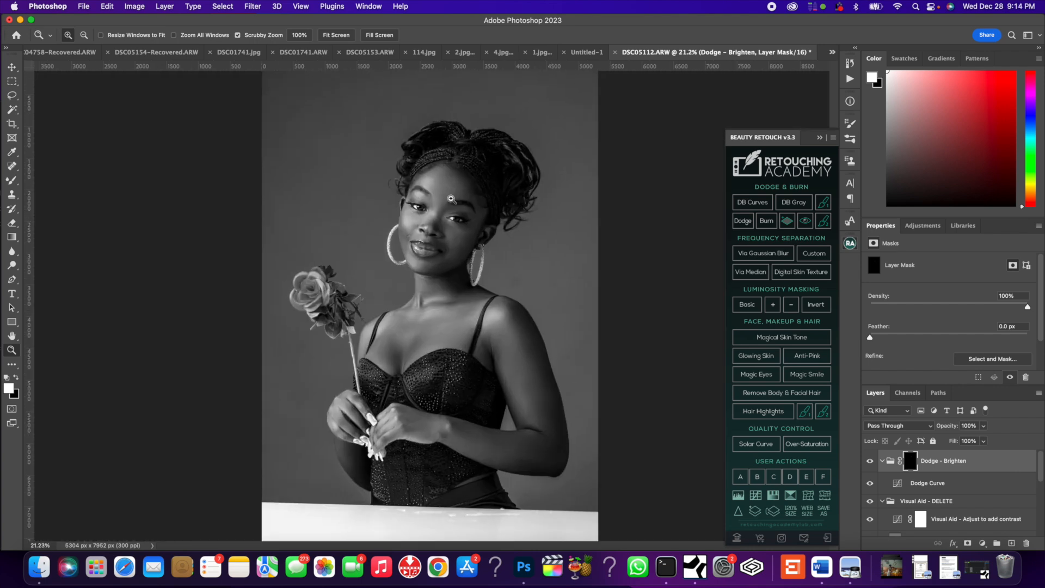
left_click(451, 198)
left_click(449, 191)
left_click(446, 184)
left_click(447, 183)
left_click(501, 399)
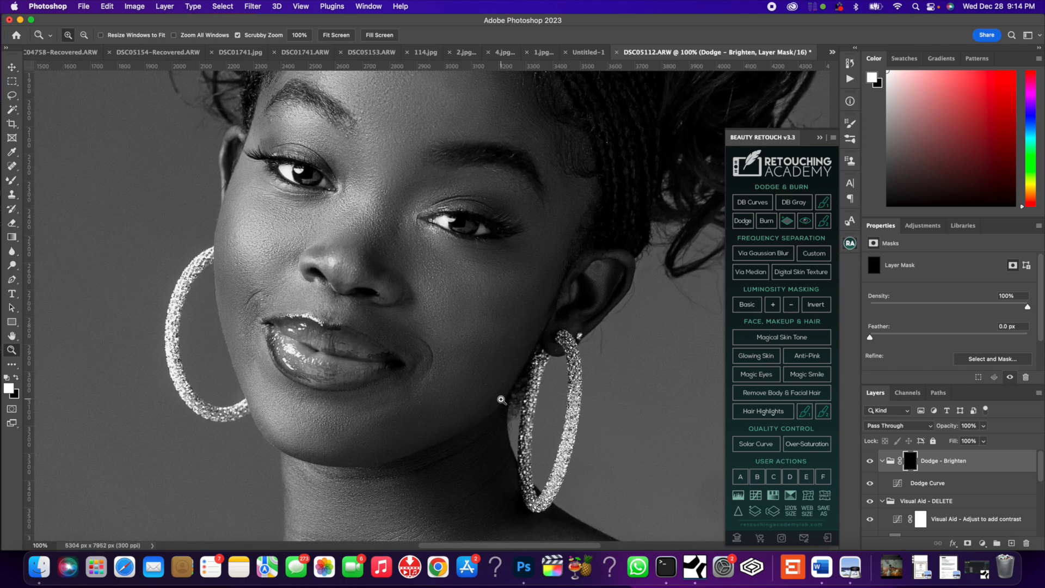
Step: Choose the standard Brush tool for painting on the Dodge - Brighten mask, with the face and forehead in view
left_click(12, 180)
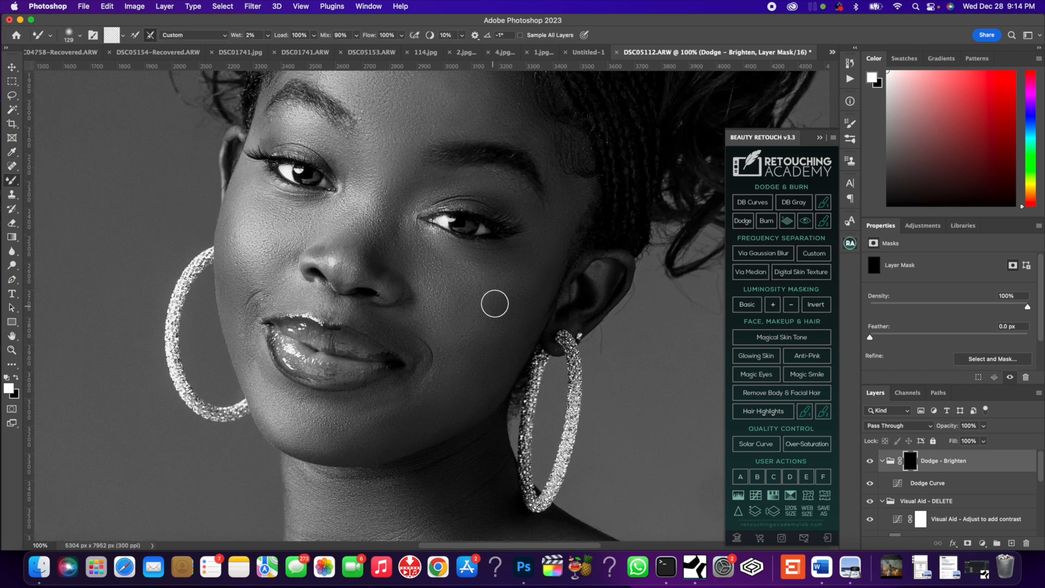
scroll(474, 296, "up", 2)
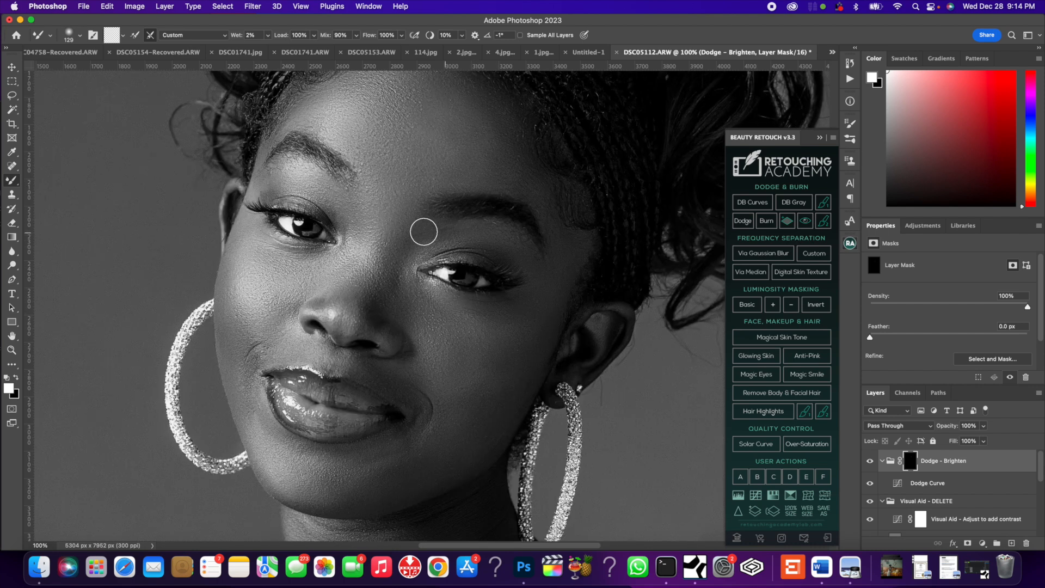
scroll(419, 256, "up", 3)
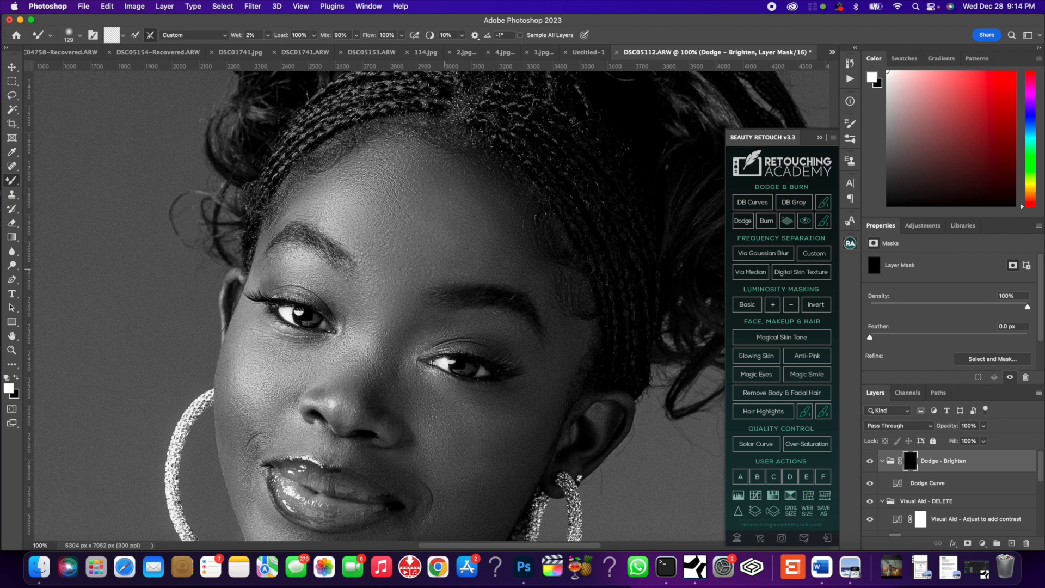
left_click_drag(12, 180, 49, 184)
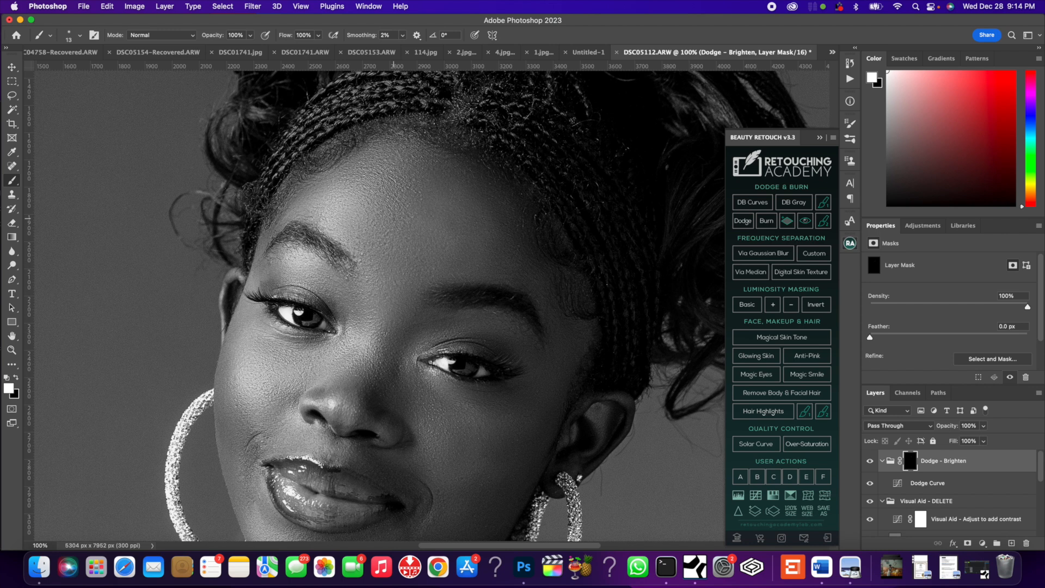
left_click_drag(393, 218, 411, 211)
left_click_drag(430, 266, 450, 263)
key("super+z")
Step: Set the brush flow to 2%
left_click(300, 36)
type("2")
key("Return")
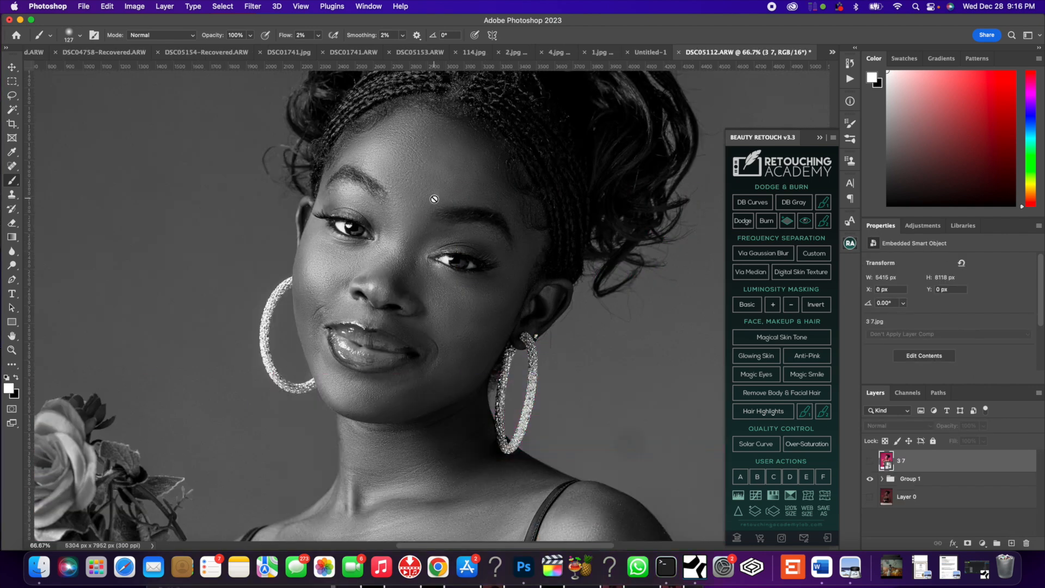
Step: Show the hidden 3 7 layer above Group 1
scroll(428, 310, "down", 5)
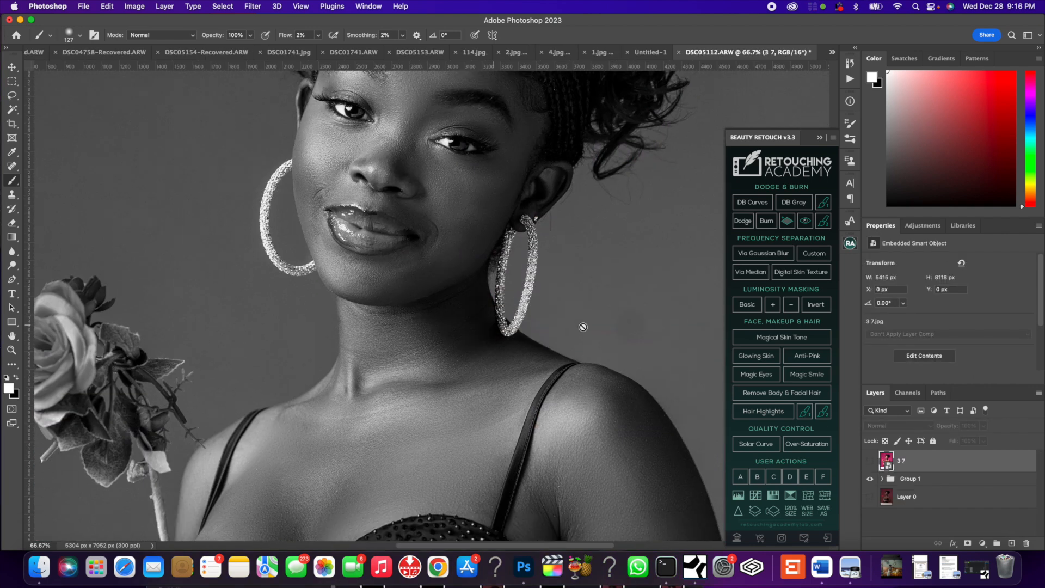
left_click(869, 460)
scroll(332, 246, "up", 5)
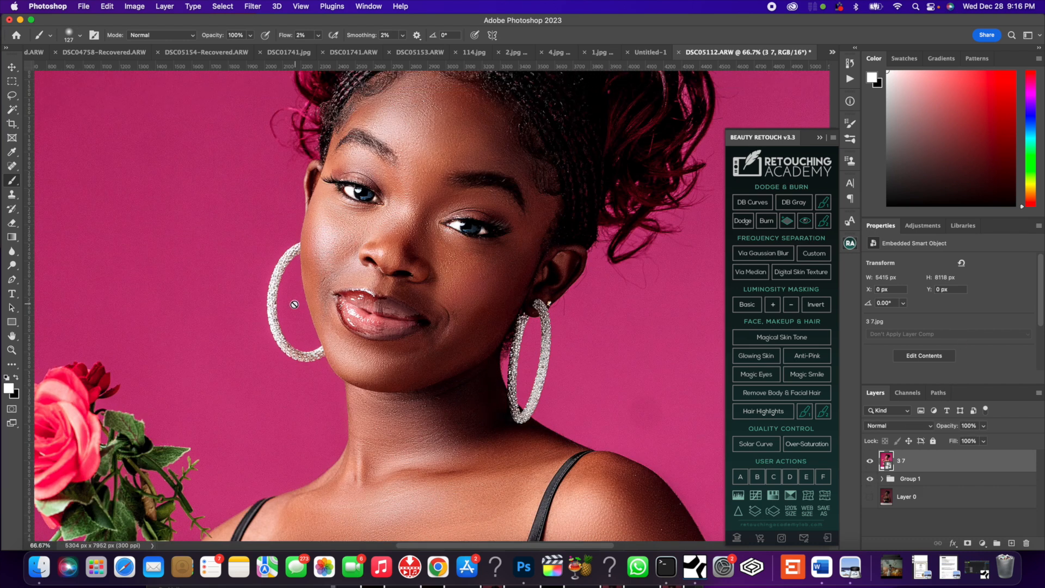
Step: Examine the eyes, lips and neck skin of the finished color portrait at 100%
left_click(11, 350)
left_click(436, 218)
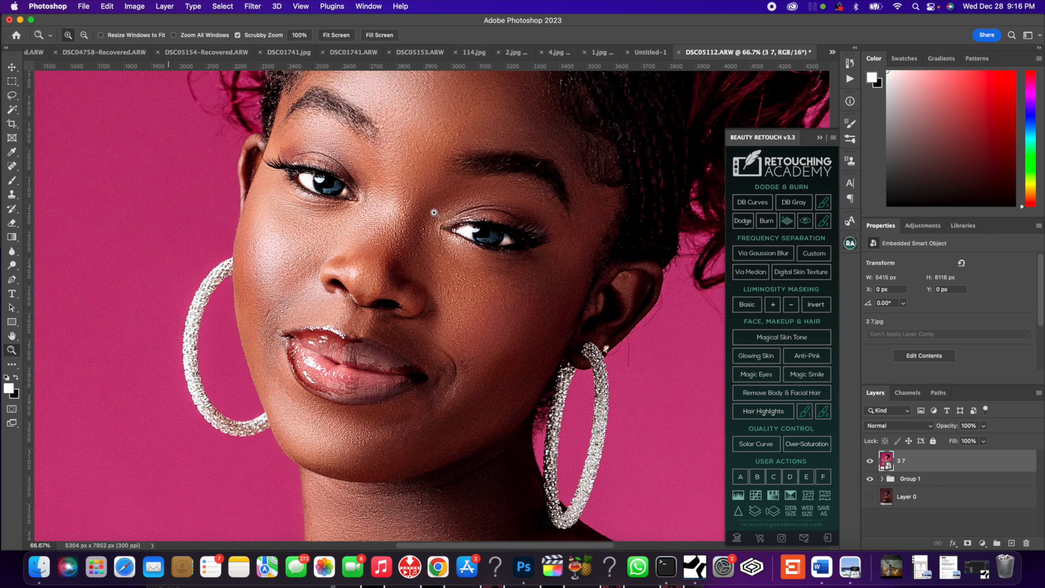
scroll(309, 309, "up", 1)
scroll(309, 310, "down", 6)
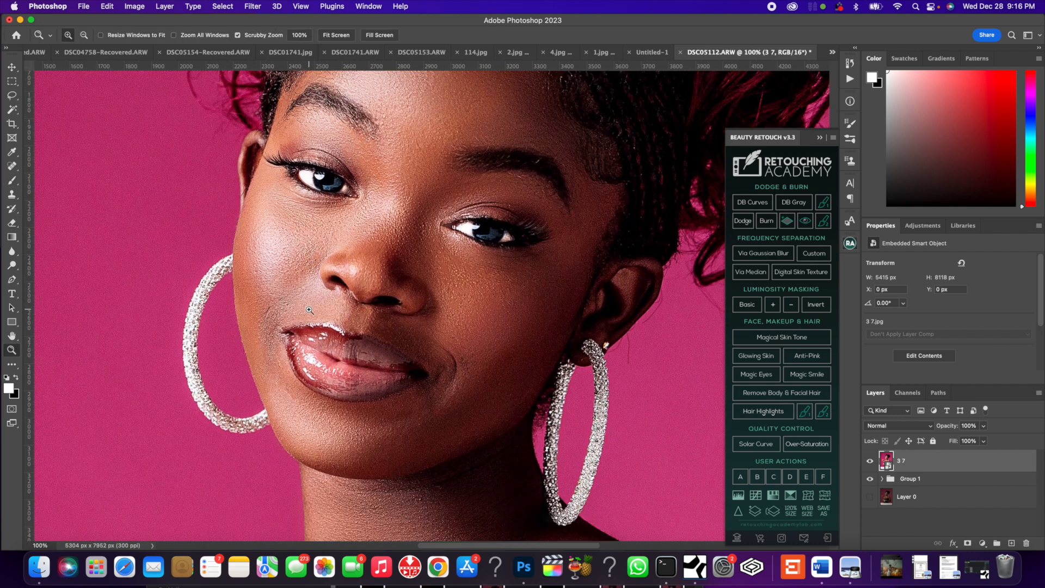
scroll(383, 282, "up", 3)
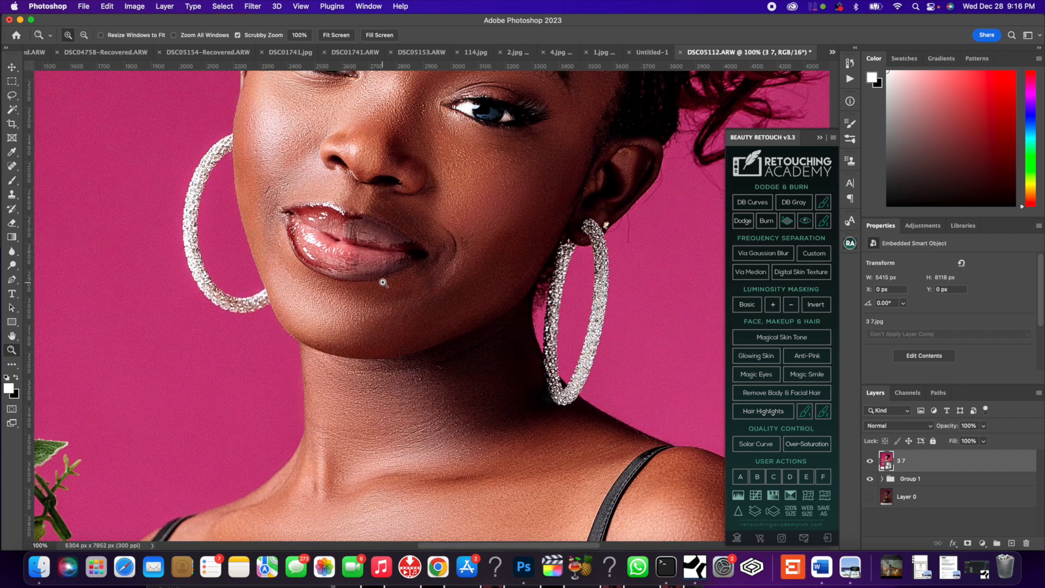
right_click(383, 282)
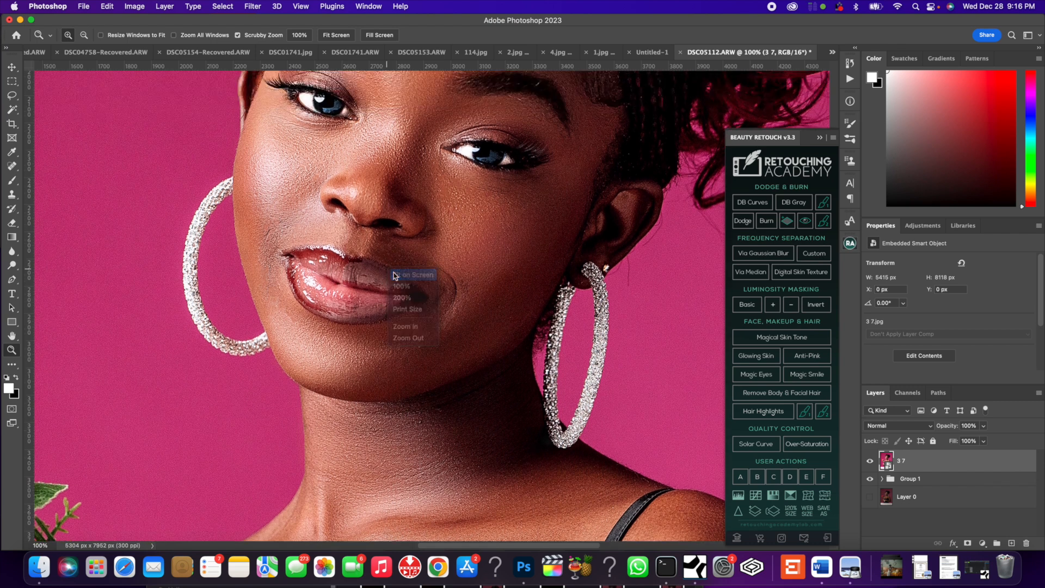
left_click(397, 273)
Step: Inspect the finished portrait from the face down to the corset and hands, ending on the whole image
scroll(304, 226, "down", 1)
left_click_drag(384, 168, 428, 157)
left_click(428, 157)
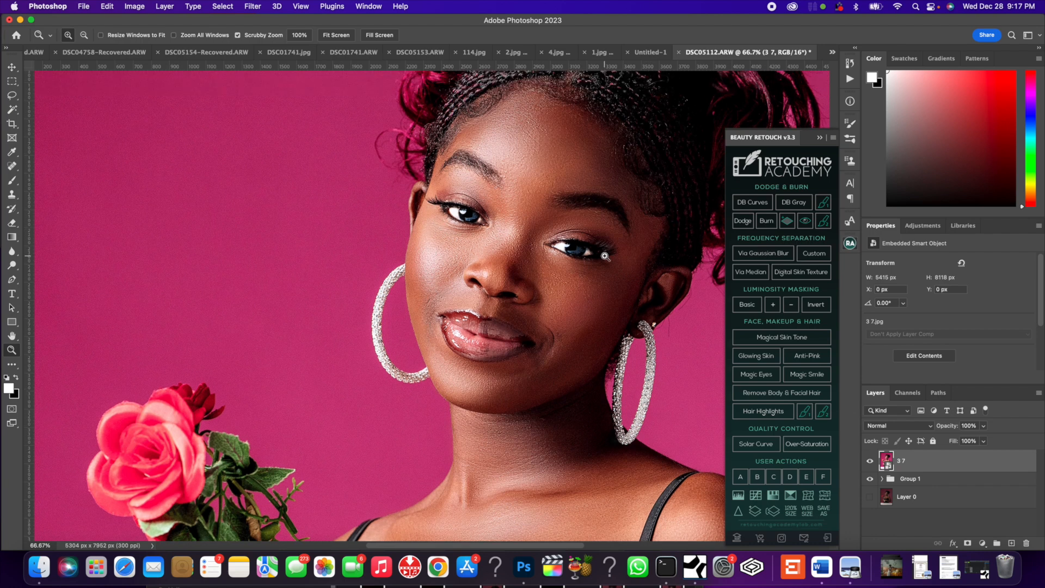
left_click(606, 258)
scroll(627, 290, "up", 2)
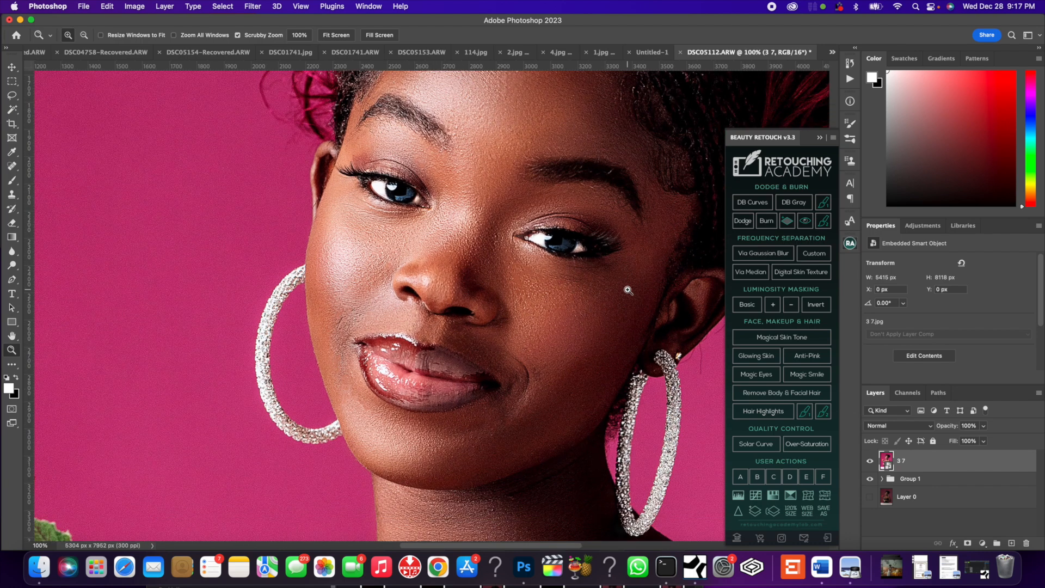
scroll(628, 290, "down", 10)
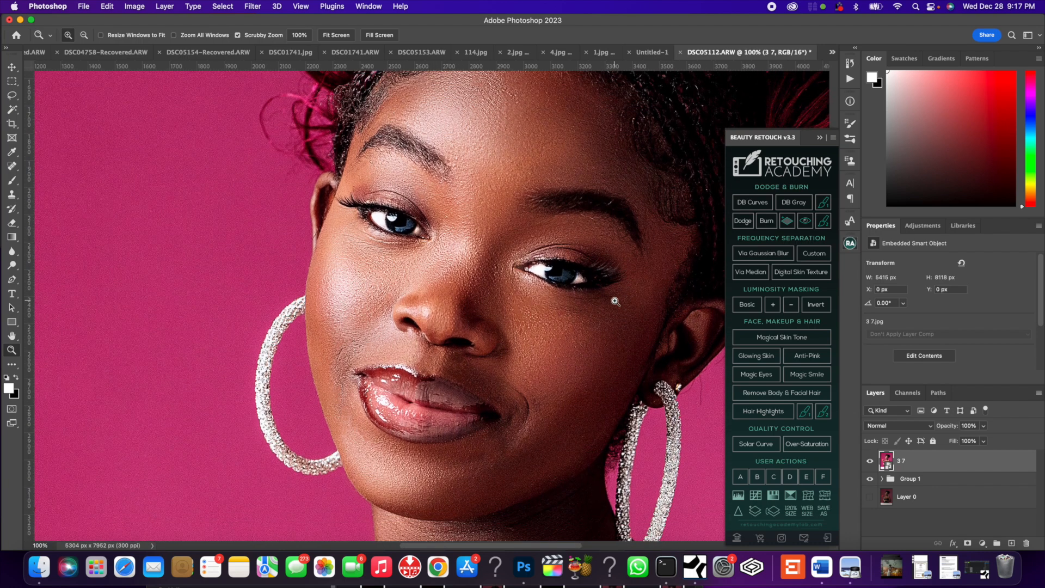
scroll(612, 304, "down", 10)
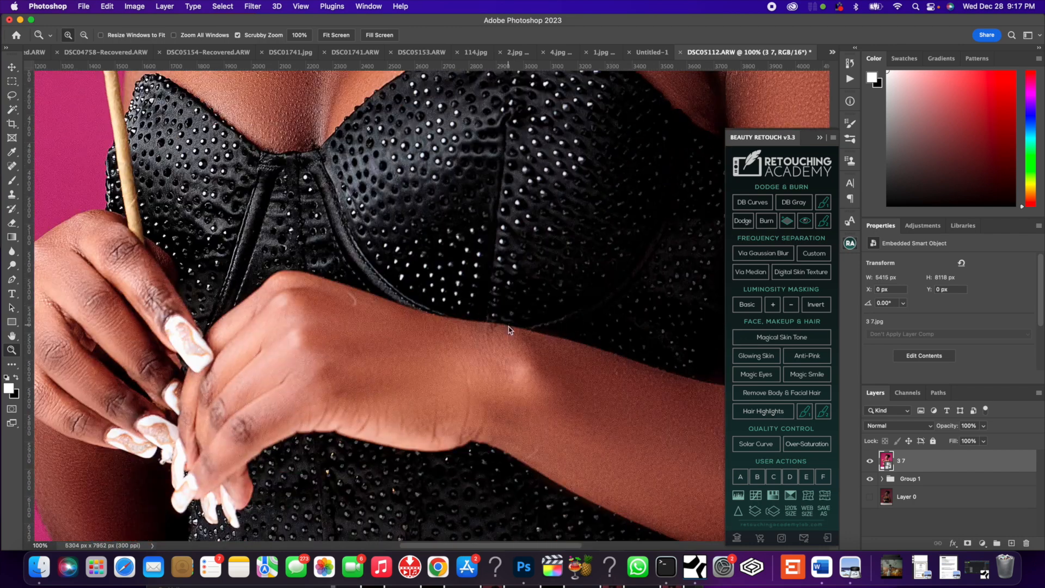
right_click(509, 329)
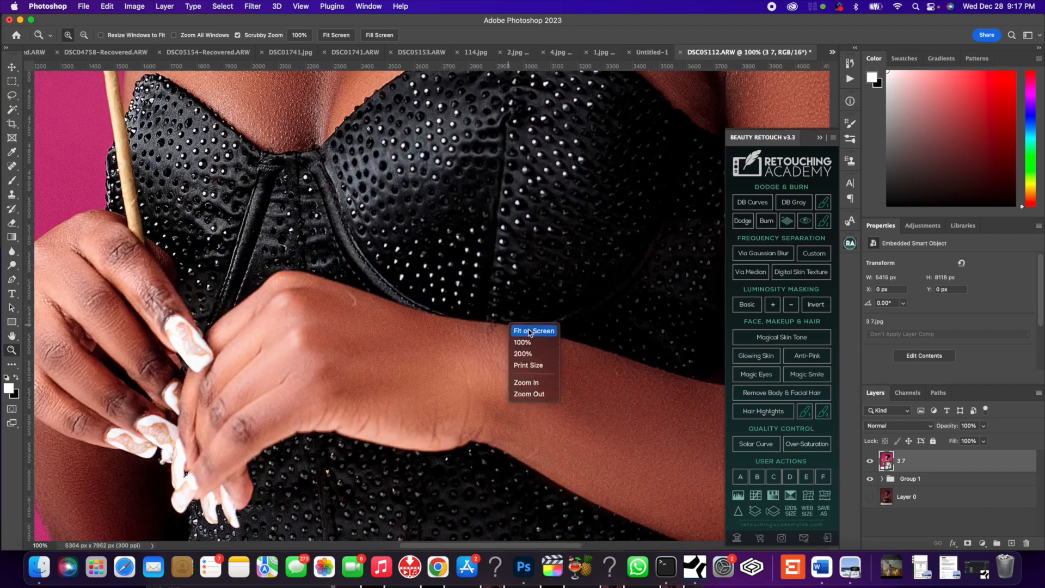
left_click(534, 331)
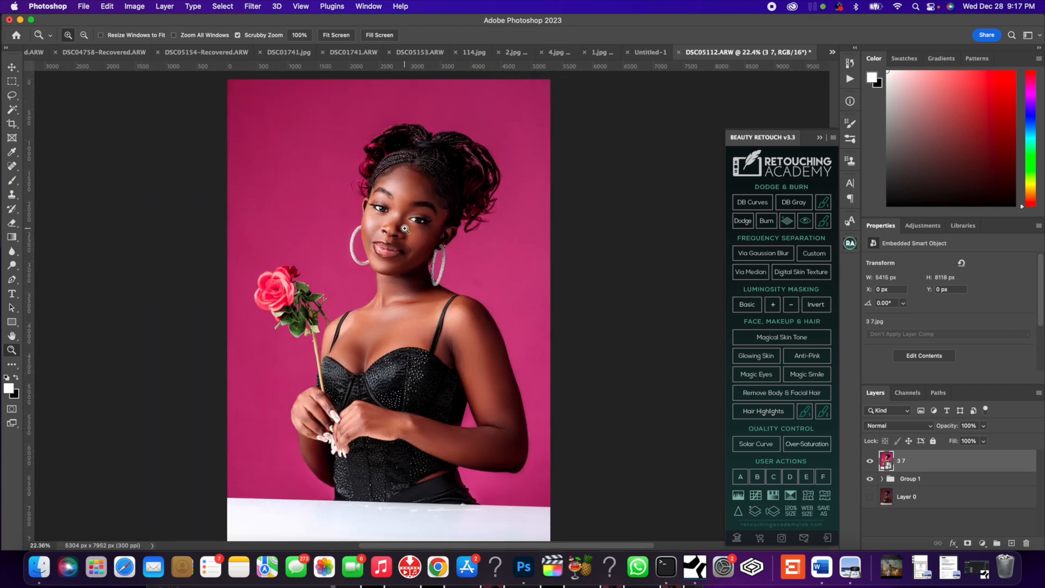
Step: Check the finished retouch around the face once more, focusing on the eyes and cheek skin at 100%
double_click(404, 227)
left_click(405, 227)
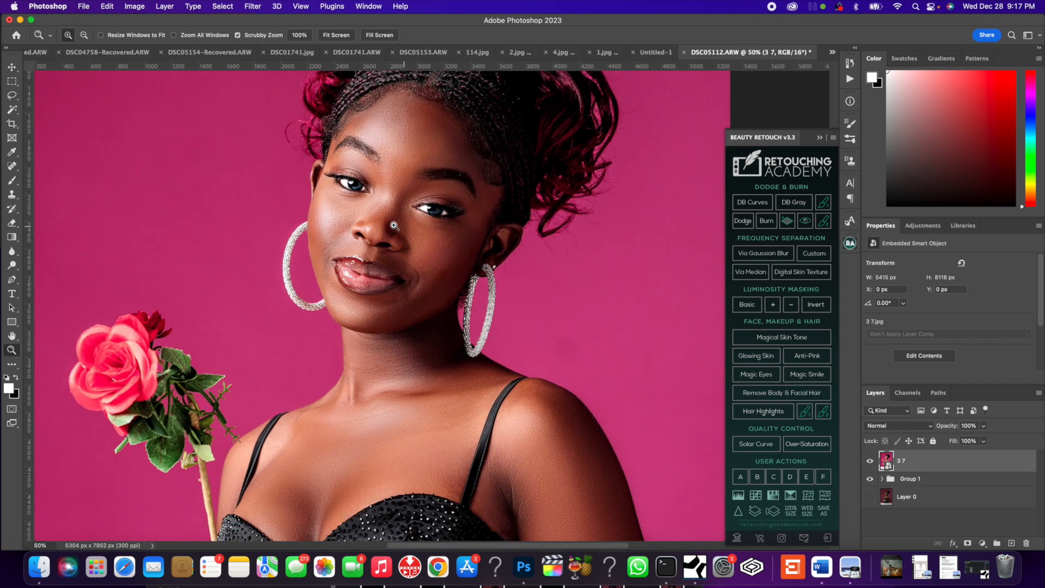
left_click(330, 173)
scroll(333, 173, "up", 1)
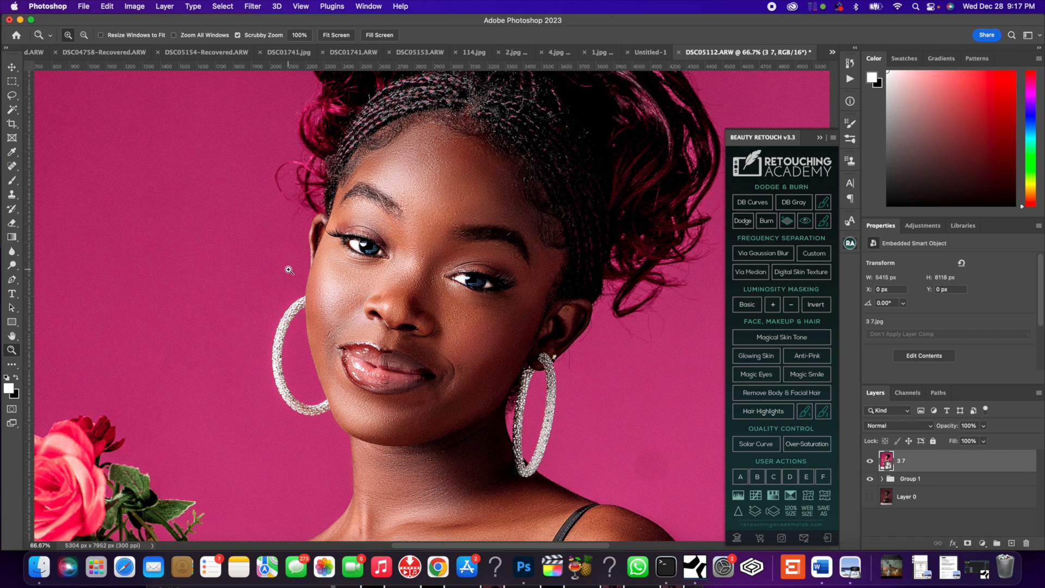
scroll(300, 290, "down", 1)
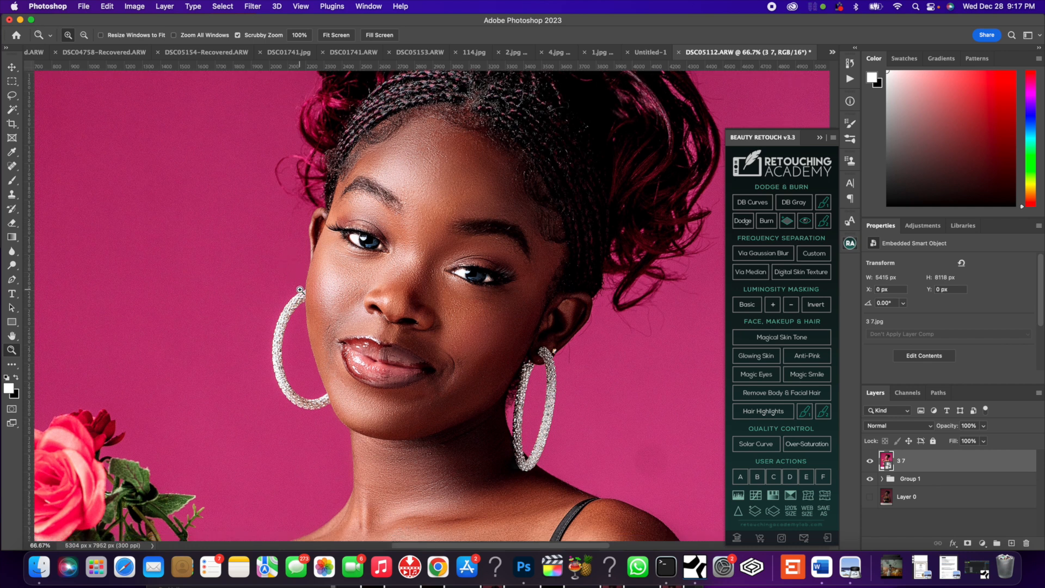
left_click(346, 241)
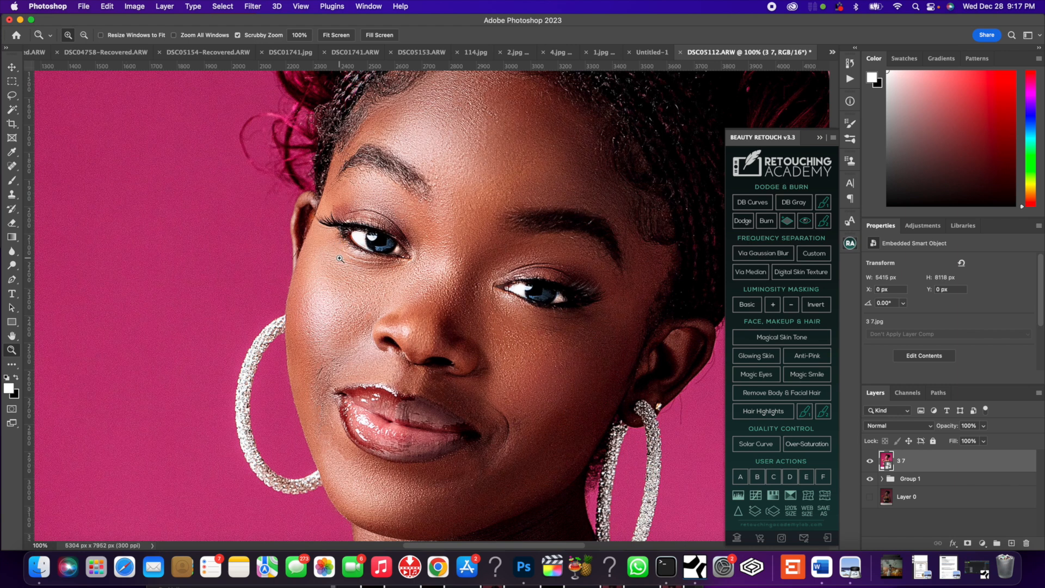
scroll(340, 260, "down", 1)
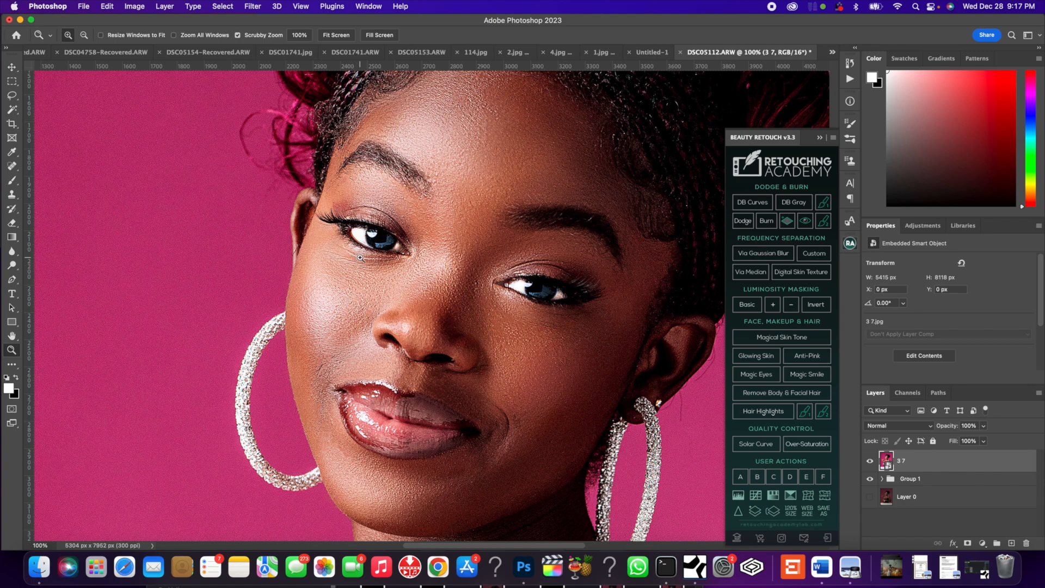
scroll(360, 258, "down", 3)
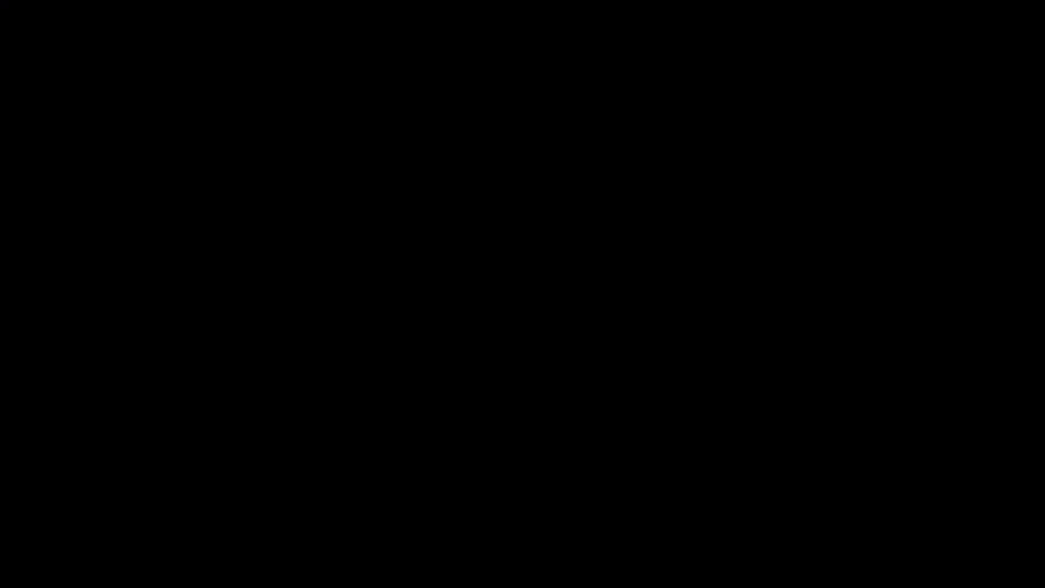